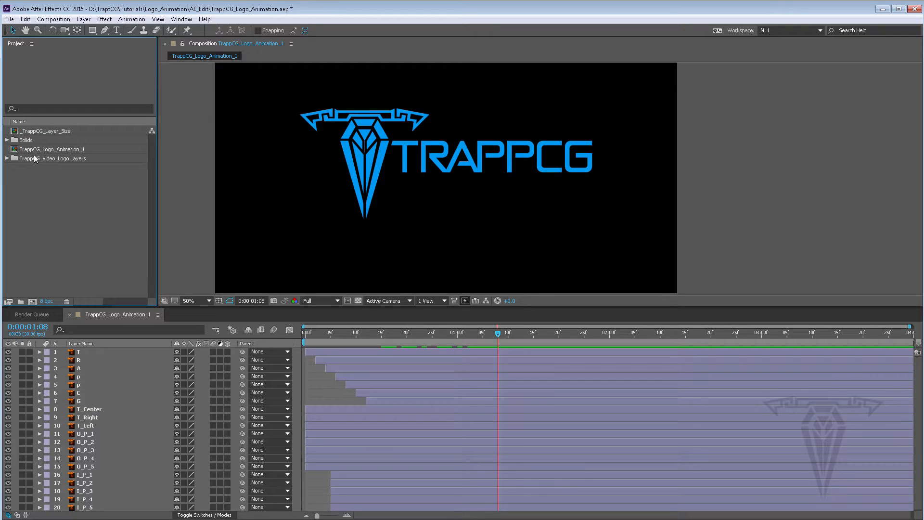
Step: Delete the Solids folder from the project, confirming the deletion
click(20, 139)
key(Delete)
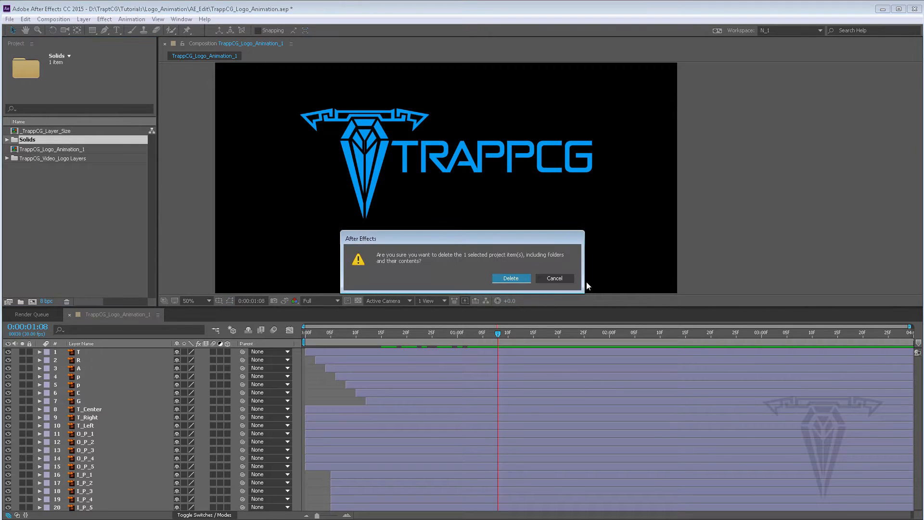
click(507, 276)
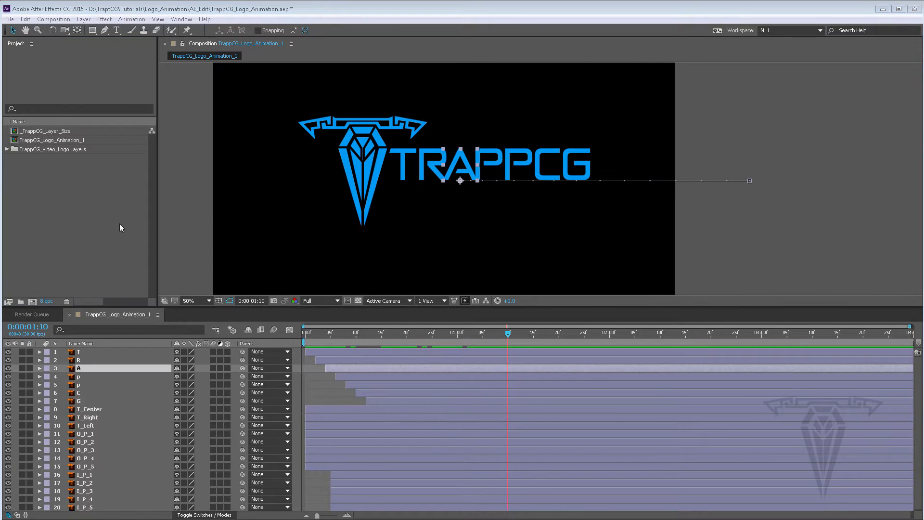
Step: Import TrappCG_Video_Logo.ai into the project as a Composition
right_click(53, 186)
mouse_move(79, 231)
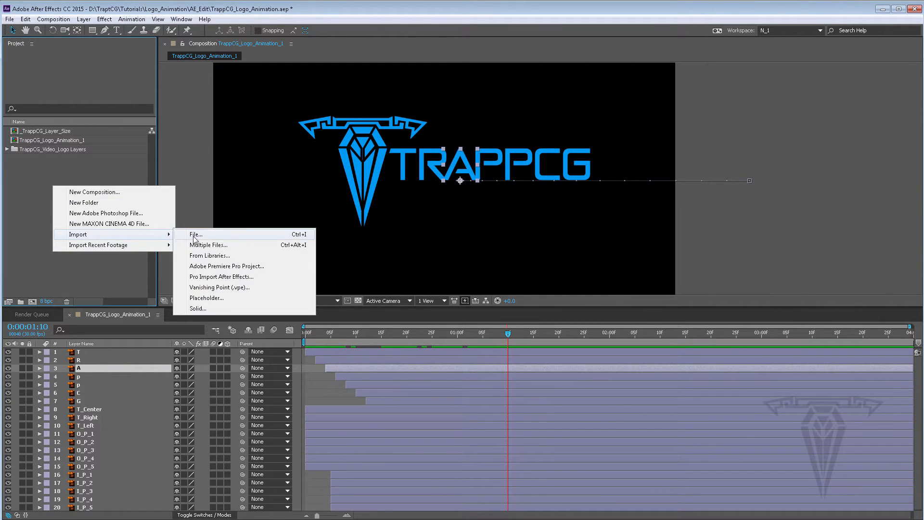
click(189, 236)
click(144, 101)
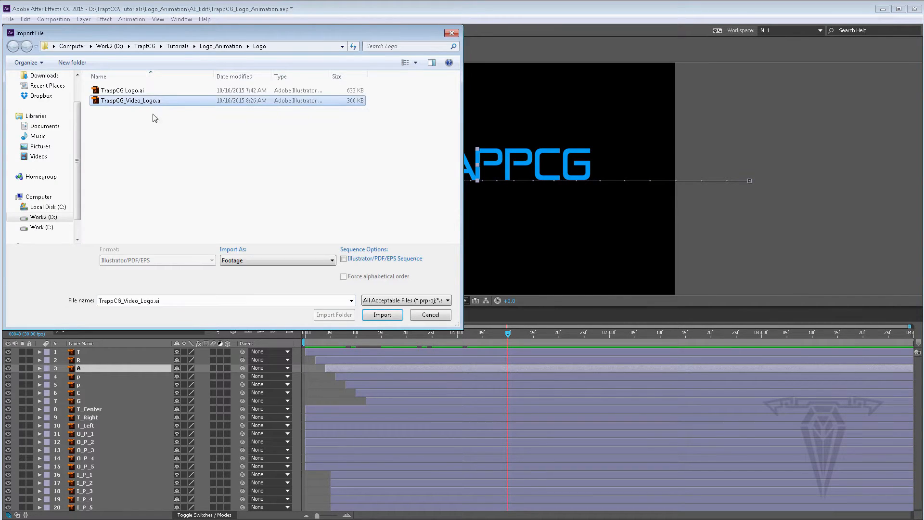
click(244, 260)
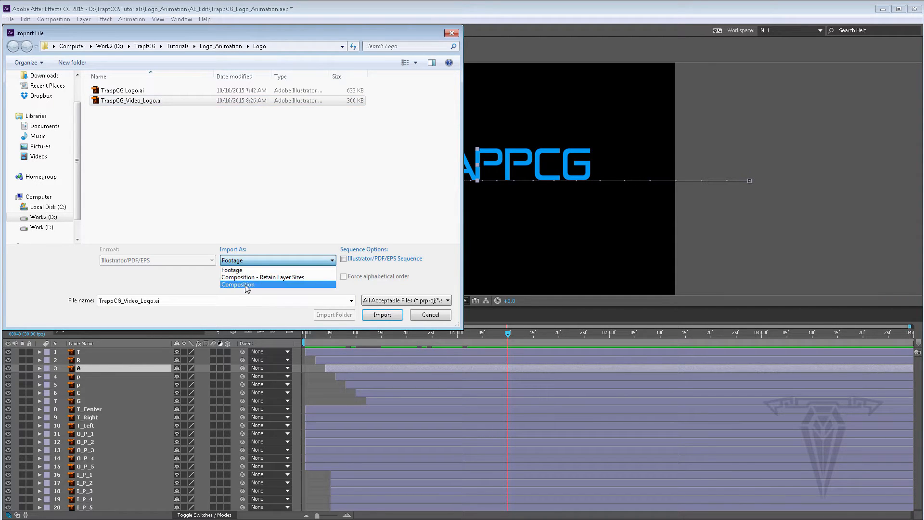
click(239, 279)
click(383, 315)
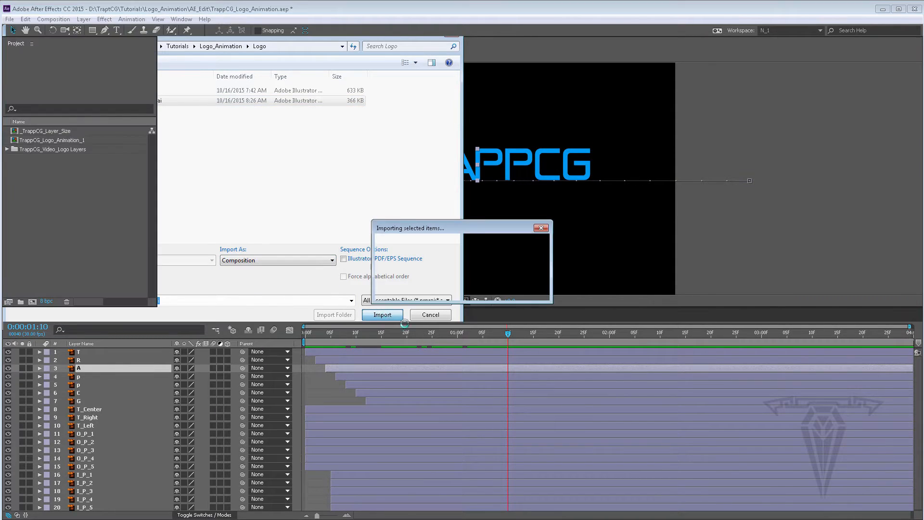
Step: Rename the imported TrappCG_Video_Logo composition to _TrappCG_Comp_Size
right_click(42, 151)
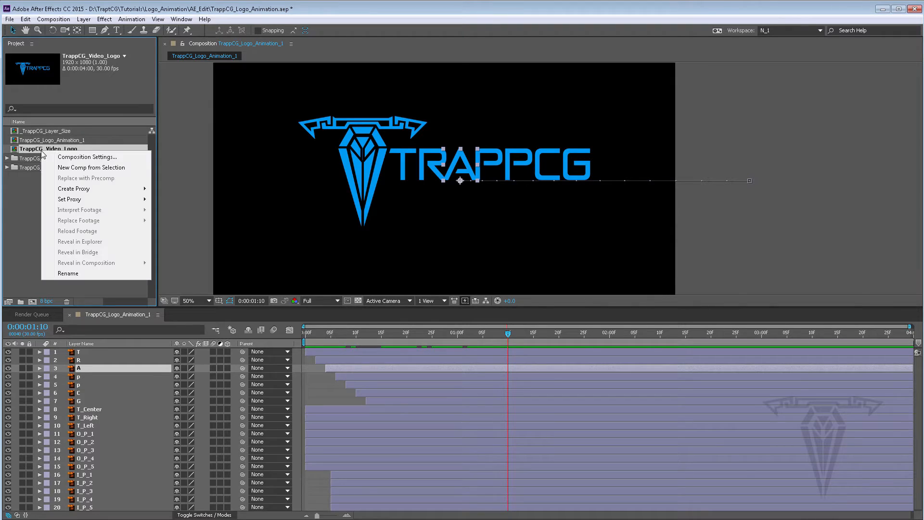
click(46, 263)
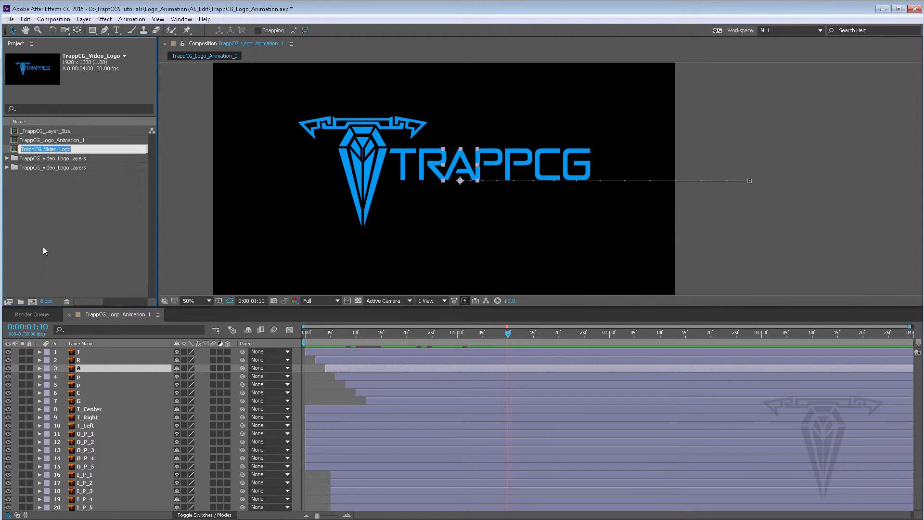
click(23, 149)
text(_)
click(103, 146)
key(shift+Left)
key(shift+Left)
key(shift+Left)
key(shift+Left)
key(shift+Left)
key(shift+Left)
key(shift+Left)
key(shift+Left)
key(shift+Left)
text(CG_Comp_Size)
key(Return)
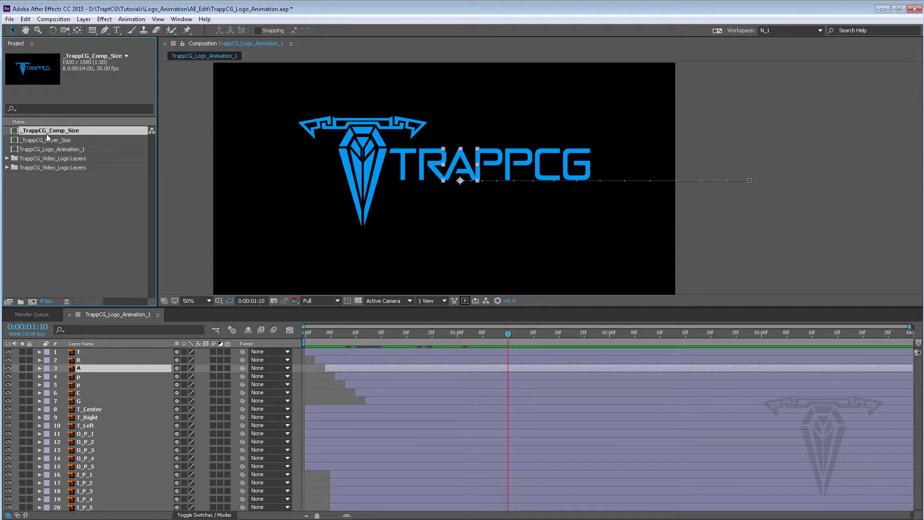
Step: Duplicate the _TrappCG_Comp_Size composition
key(ctrl+d)
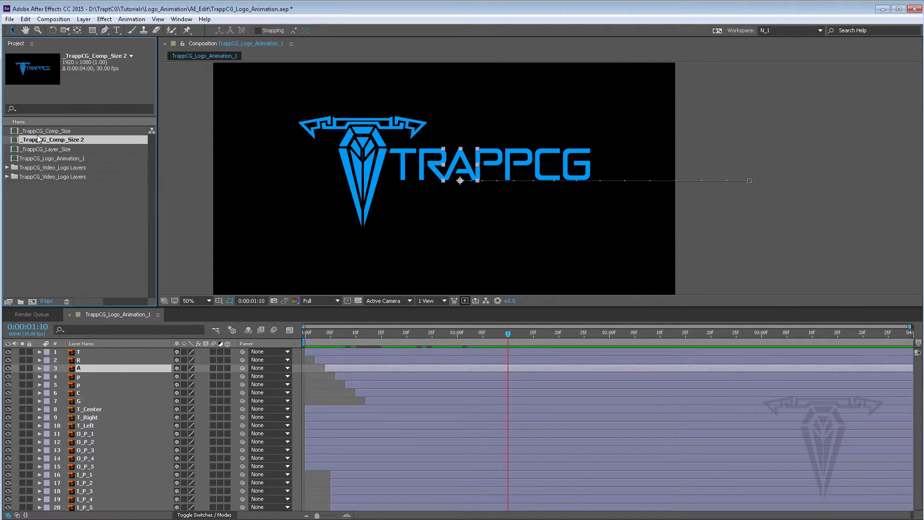
click(26, 21)
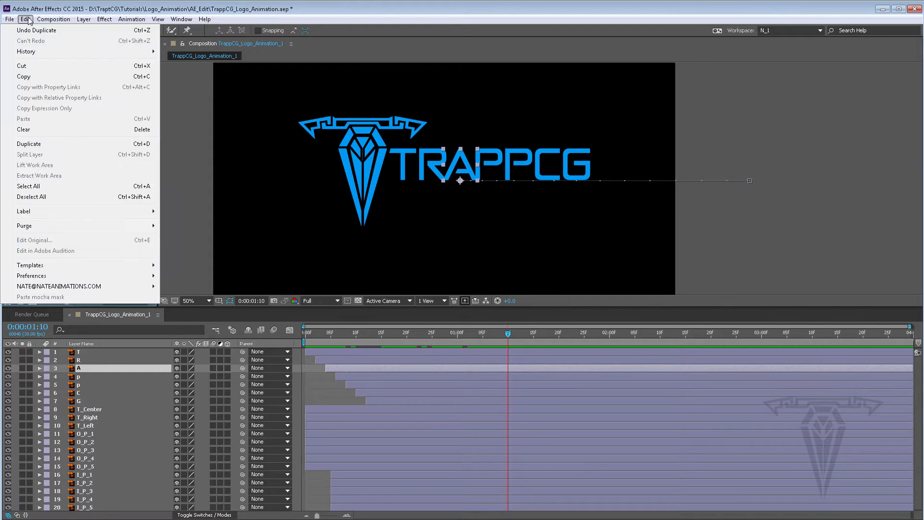
click(172, 154)
Step: Rename the duplicated composition to TrappCG_Logo_Animation_2
right_click(36, 144)
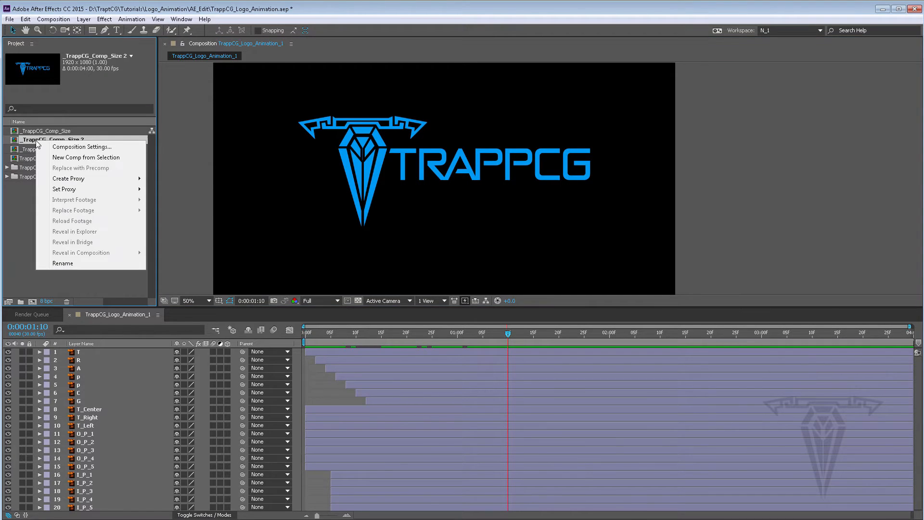
click(74, 264)
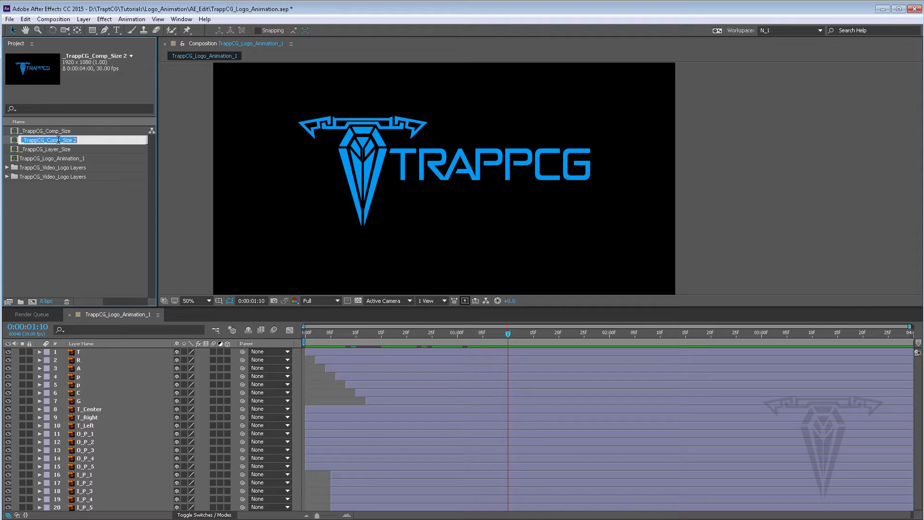
click(24, 140)
key(BackSpace)
drag(82, 140, 48, 140)
text(2)
key(Return)
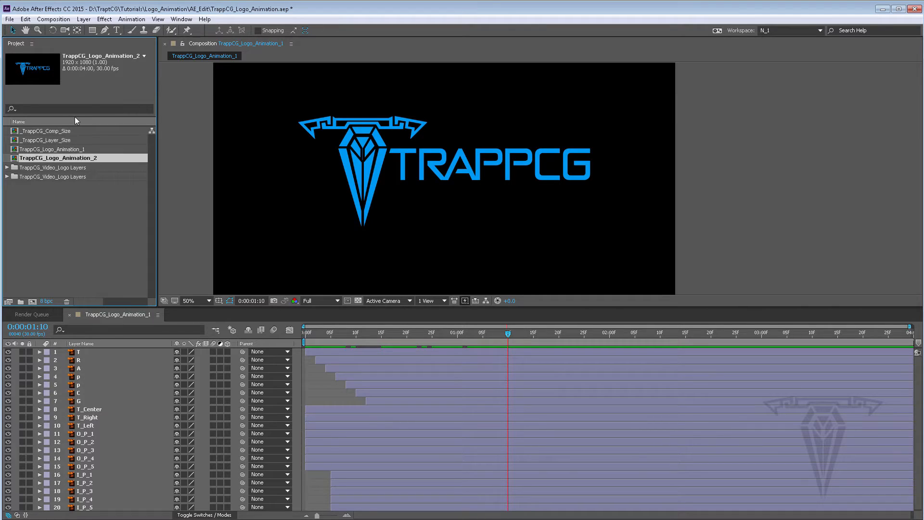
Step: Open TrappCG_Logo_Animation_2 and inspect its layers, comparing them with the TrappCG_Logo_Animation_1 composition
double_click(14, 158)
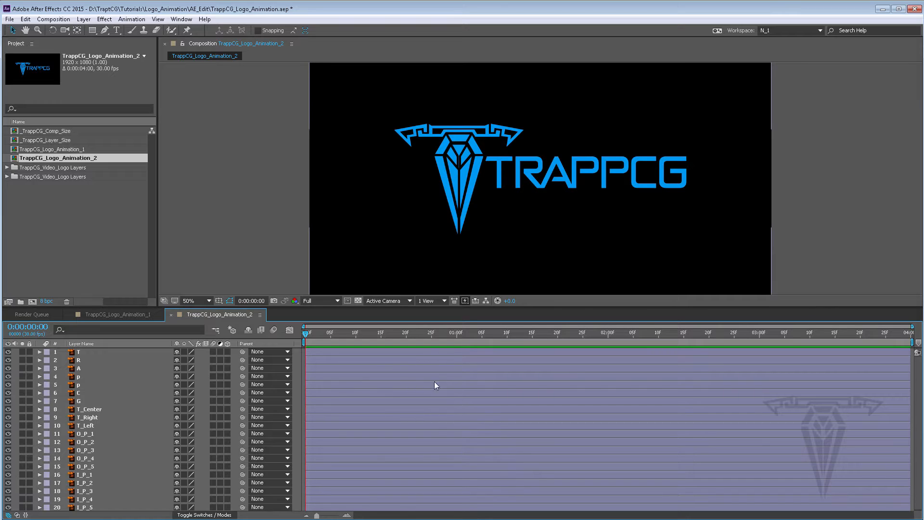
click(77, 353)
click(92, 377)
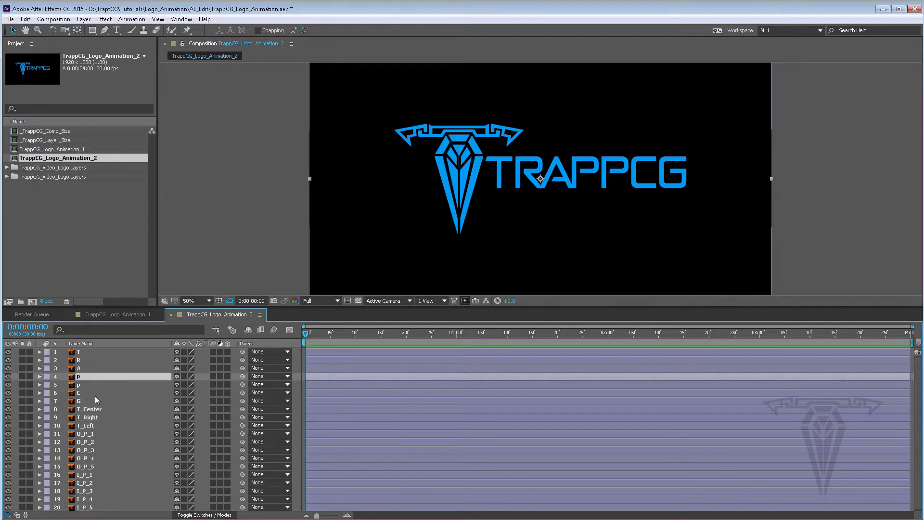
click(96, 392)
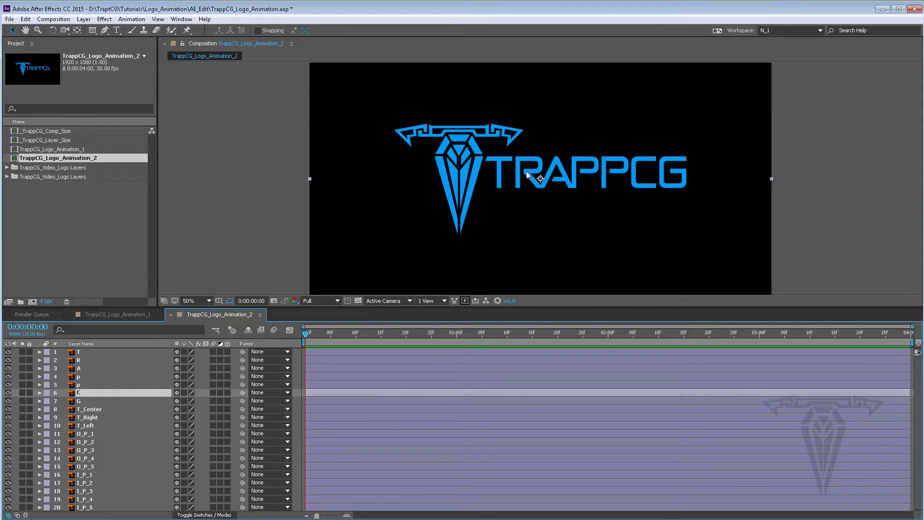
click(325, 427)
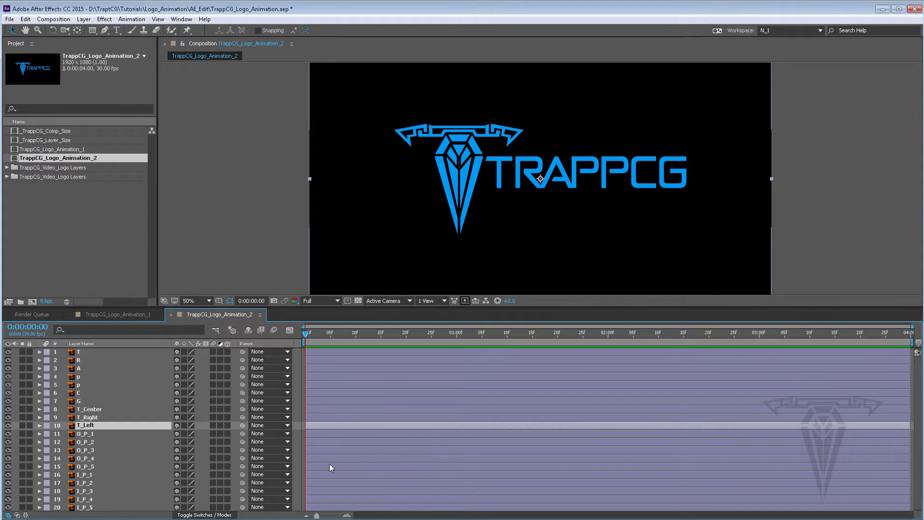
click(330, 465)
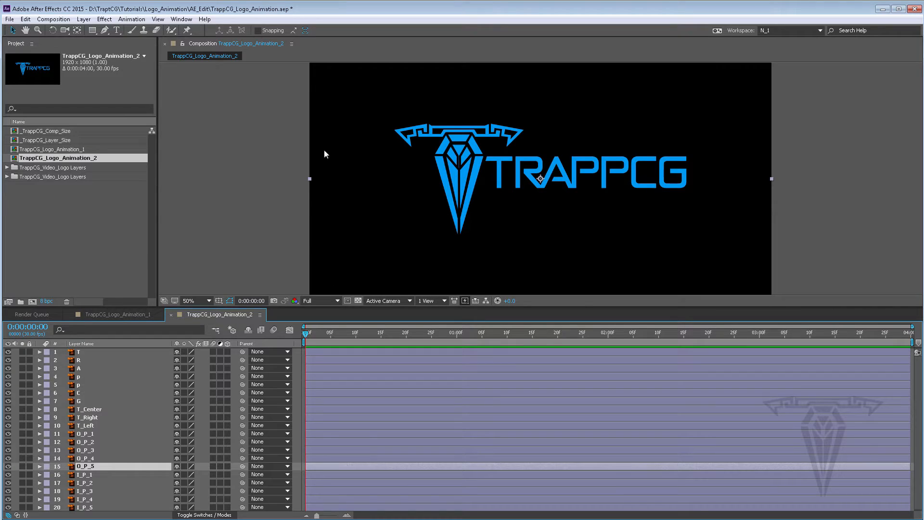
click(348, 450)
click(340, 401)
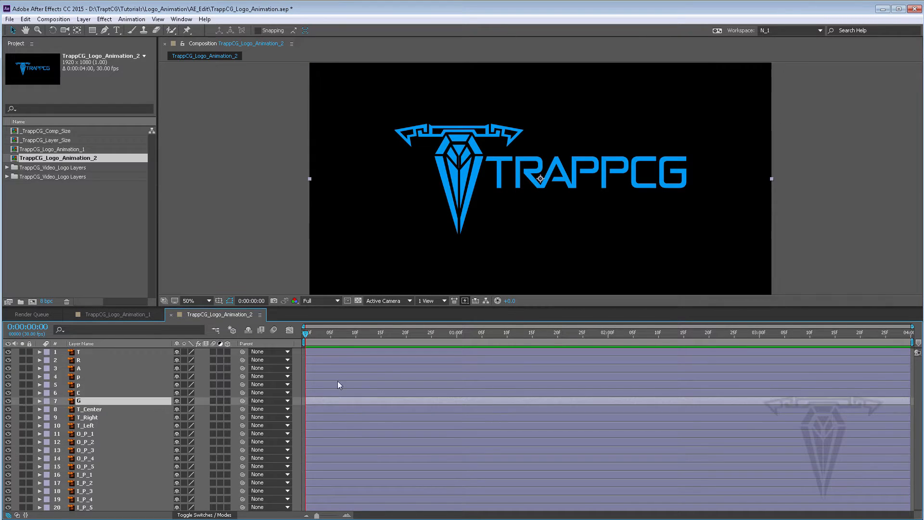
click(332, 360)
click(330, 352)
click(345, 491)
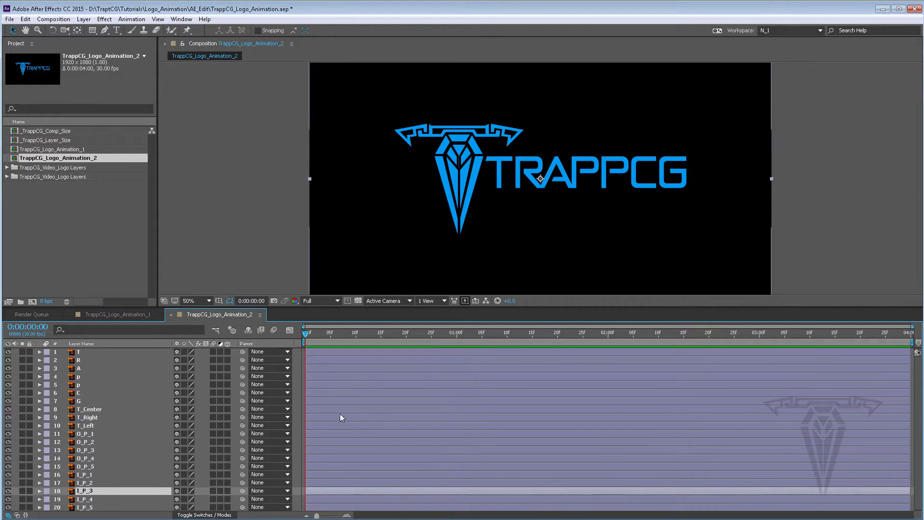
click(116, 314)
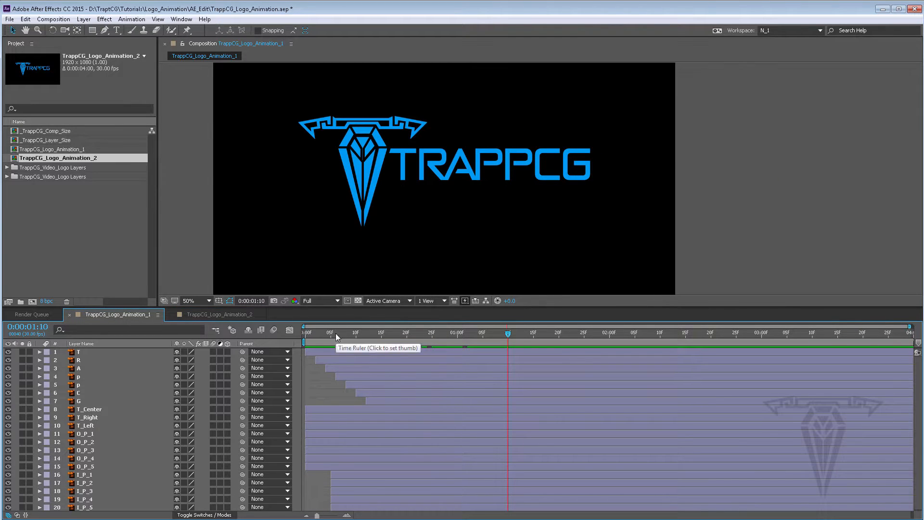
mouse_move(335, 335)
mouse_down()
mouse_move(310, 334)
mouse_move(352, 331)
mouse_move(340, 330)
mouse_up()
click(222, 314)
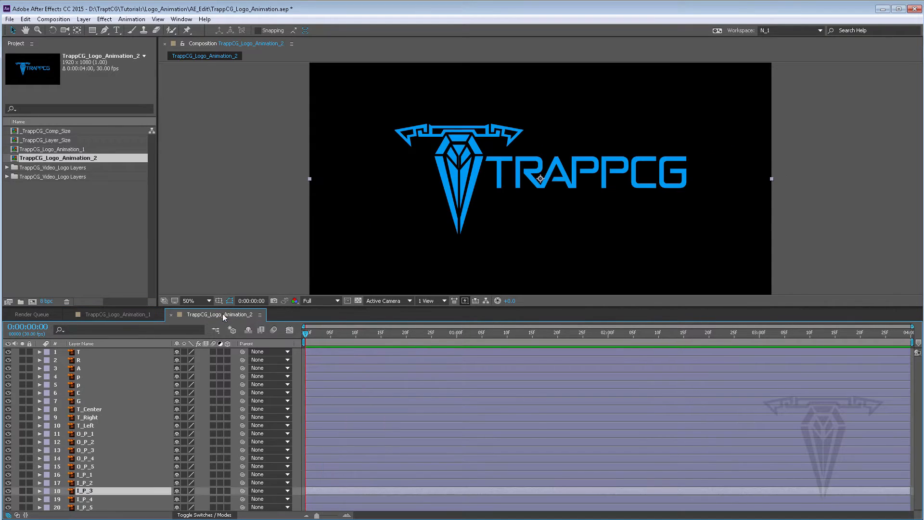
Step: Select layers T_Center through I_P_5, try scrubbing their Scale, and undo the scale change
click(89, 410)
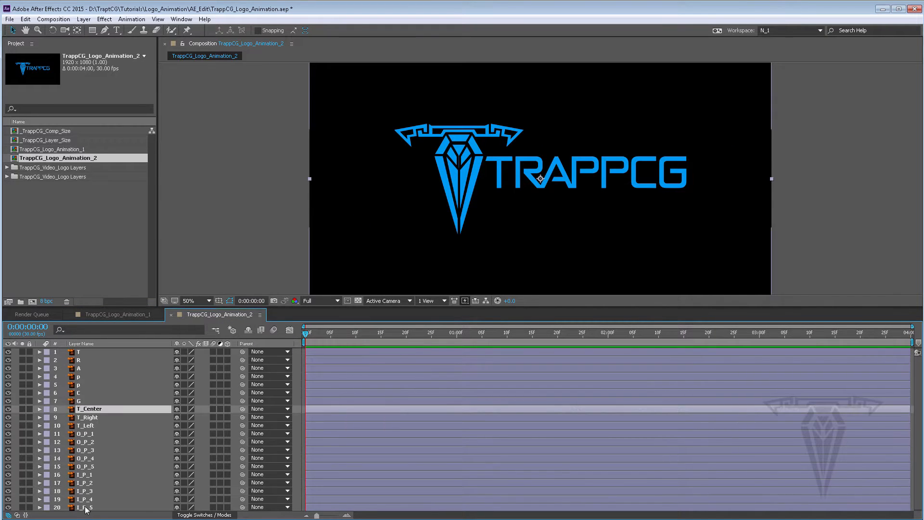
shift+click(86, 508)
key(s)
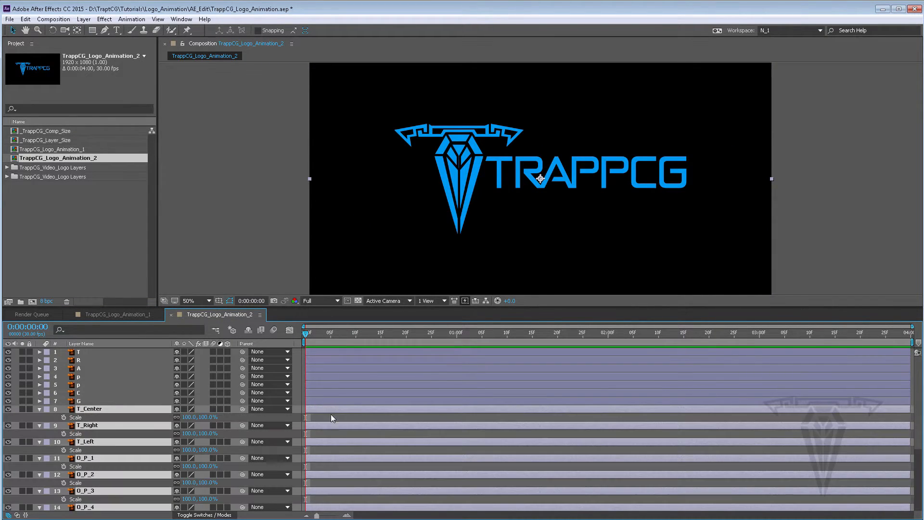
mouse_move(203, 417)
mouse_down()
mouse_move(171, 416)
mouse_move(198, 415)
mouse_up()
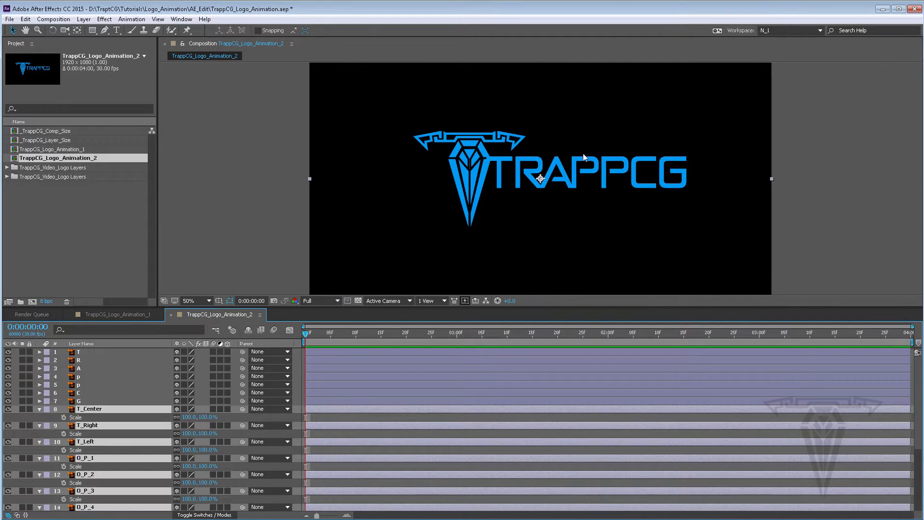
key(ctrl+z)
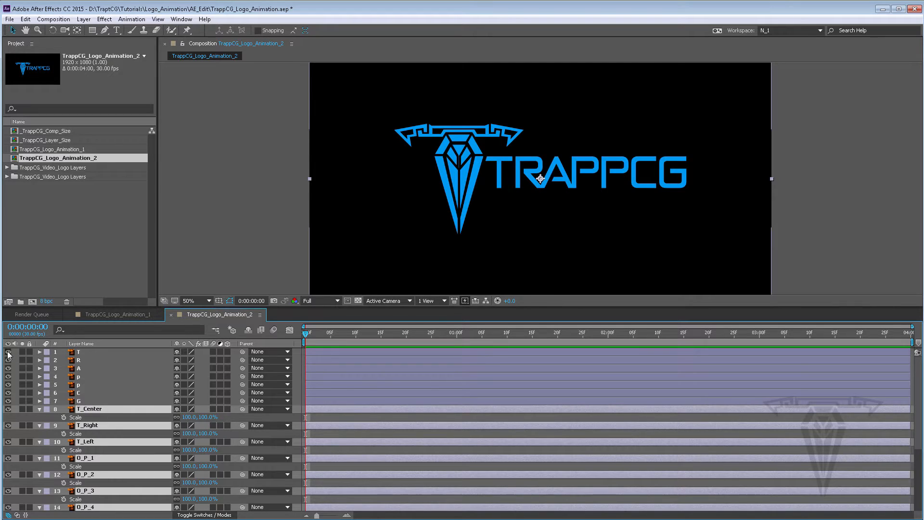
Step: Hide layers T through G and scrub the selected layers' Anchor Point to about 622, 518
drag(8, 352, 10, 401)
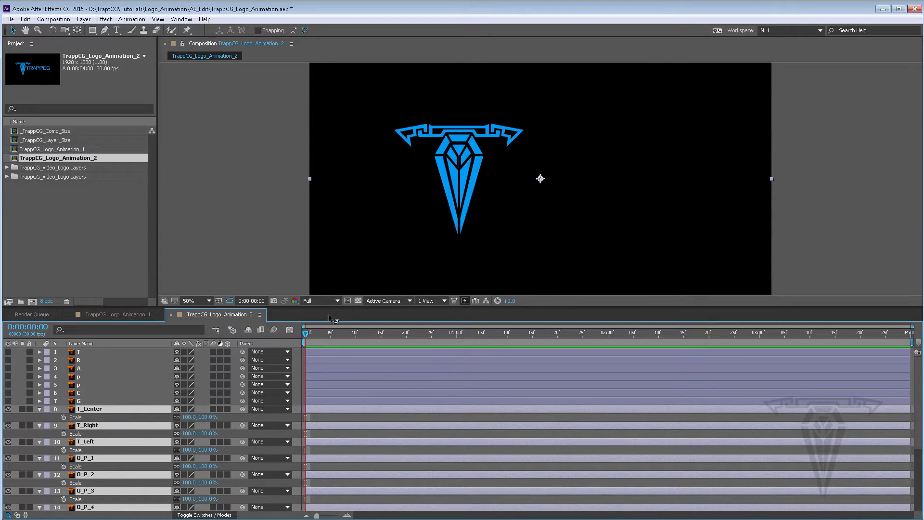
key(a)
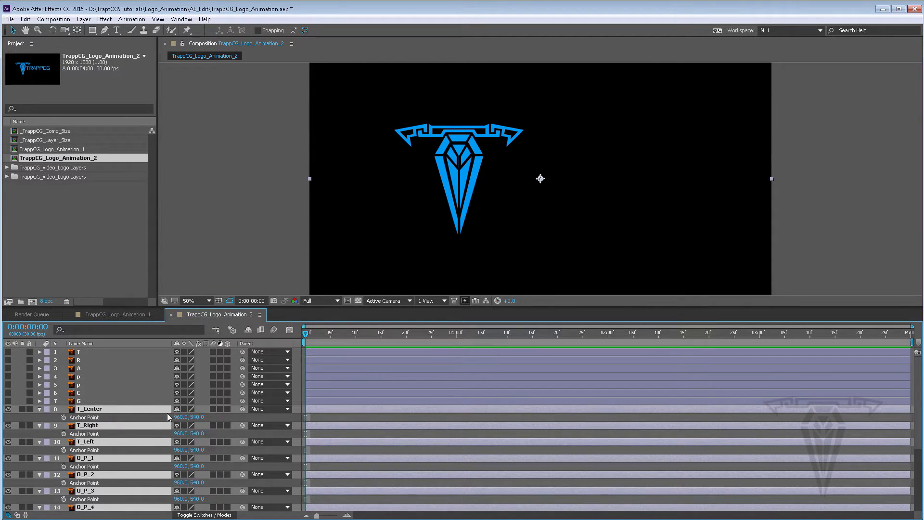
drag(180, 416, 6, 409)
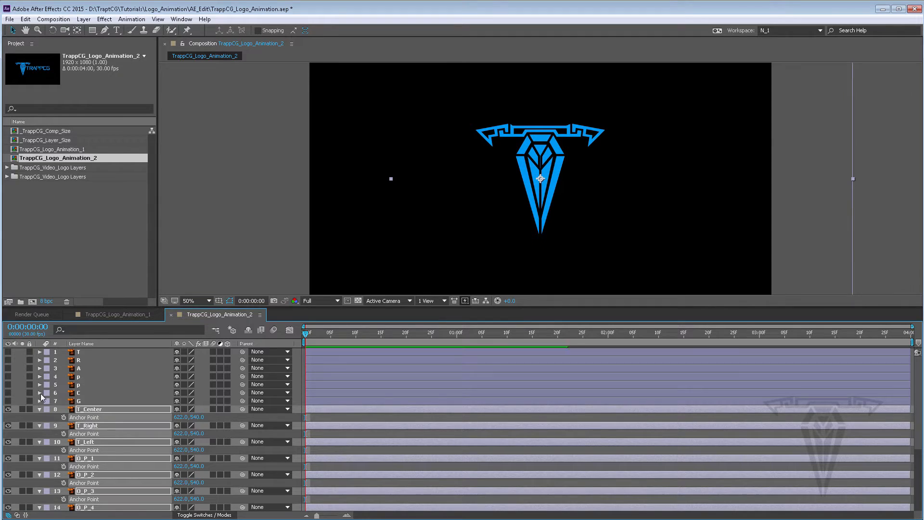
drag(197, 417, 185, 416)
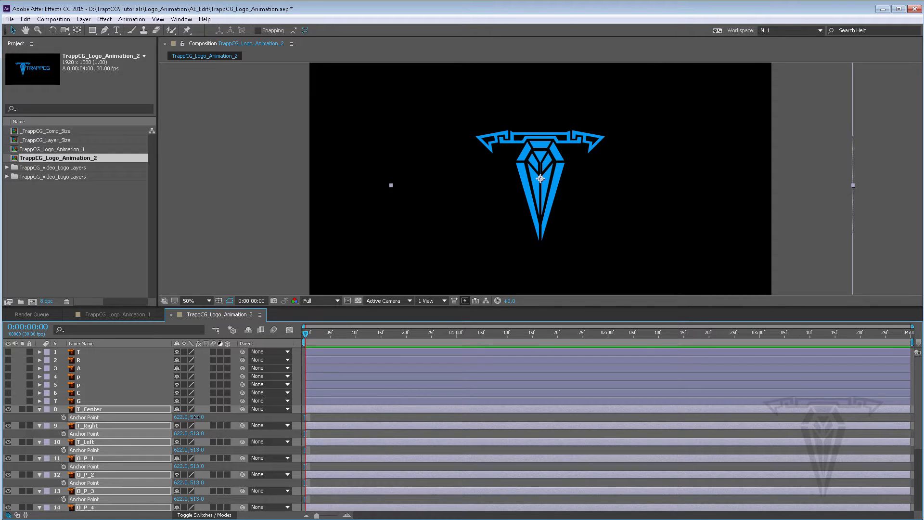
drag(197, 417, 199, 416)
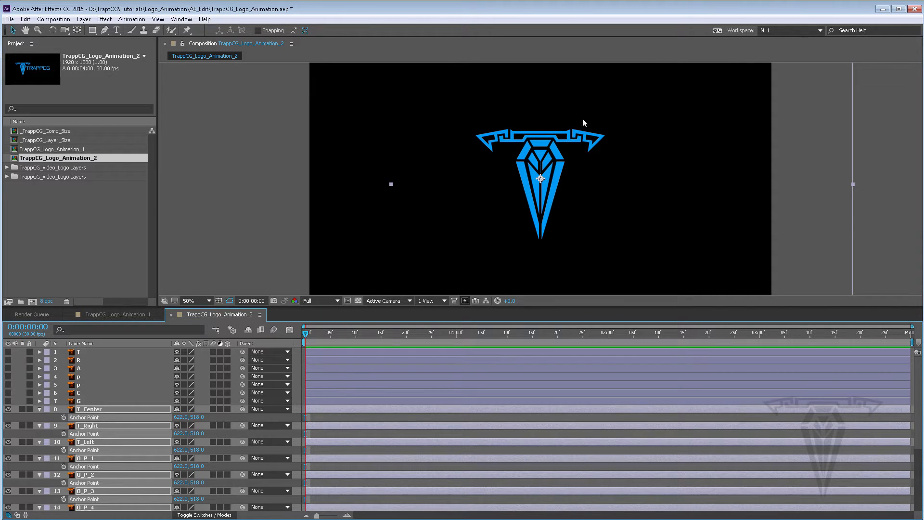
Step: Set the selected layers' Anchor Point X value to 621.5
key(period)
key(period)
key(period)
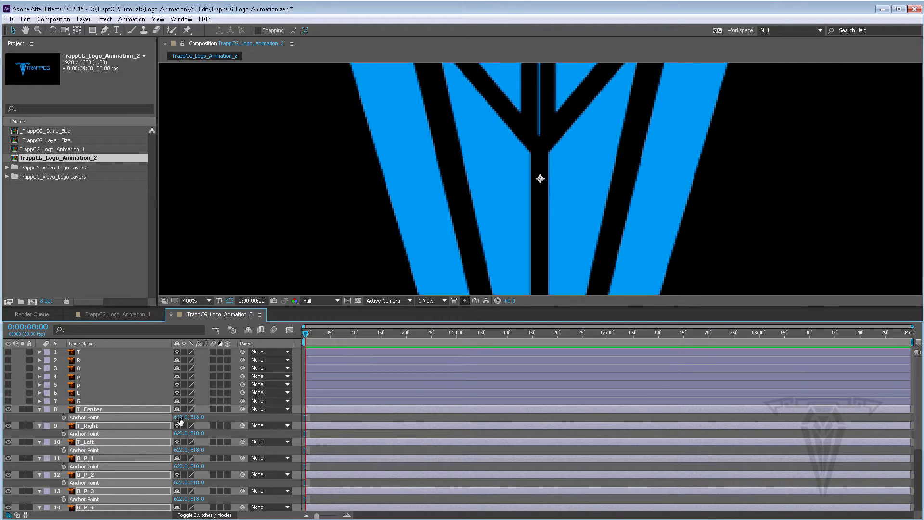
drag(180, 417, 180, 417)
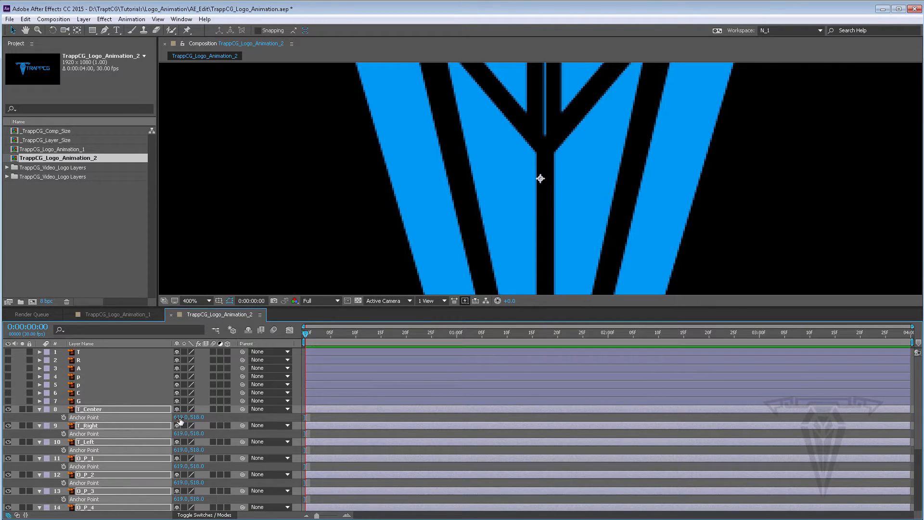
text(621.5)
key(Return)
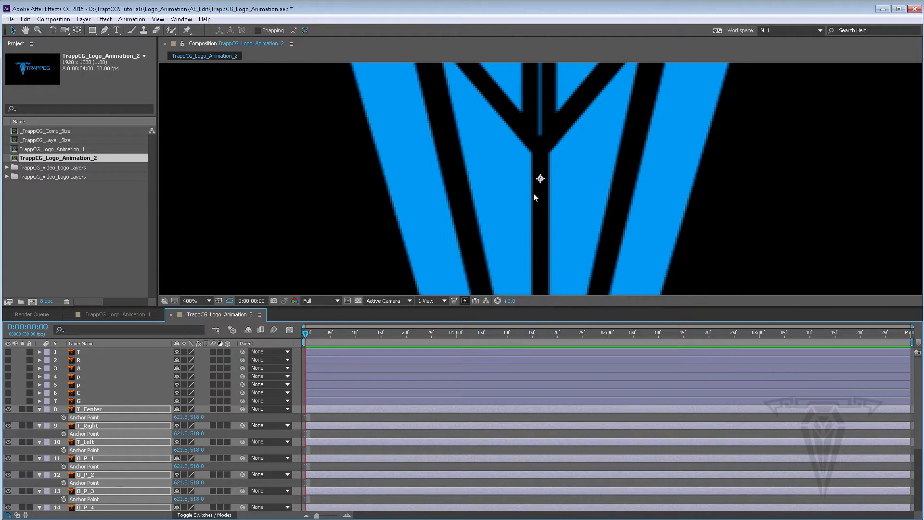
Step: Set the selected layers' Anchor Point Y value to 511 with the whole logo in view
scroll(550, 178, down, 2)
scroll(549, 178, up, 2)
scroll(549, 178, down, 5)
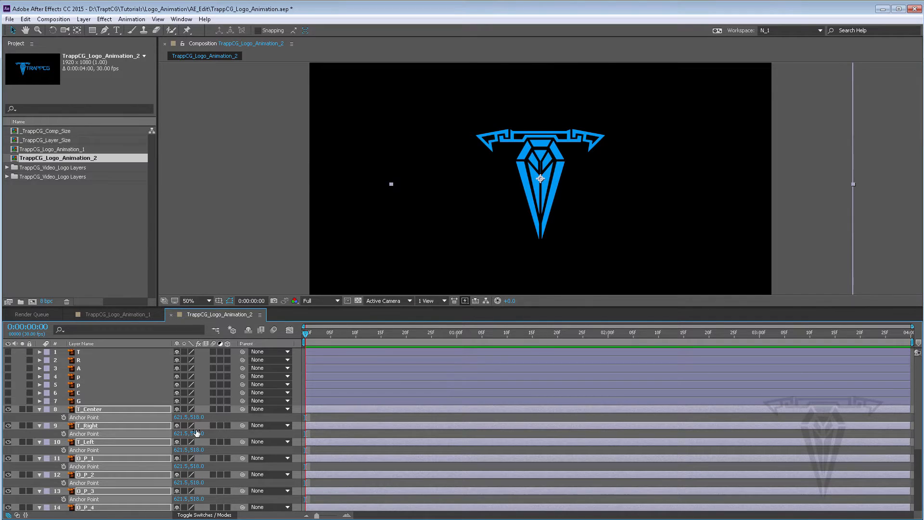
drag(193, 417, 192, 417)
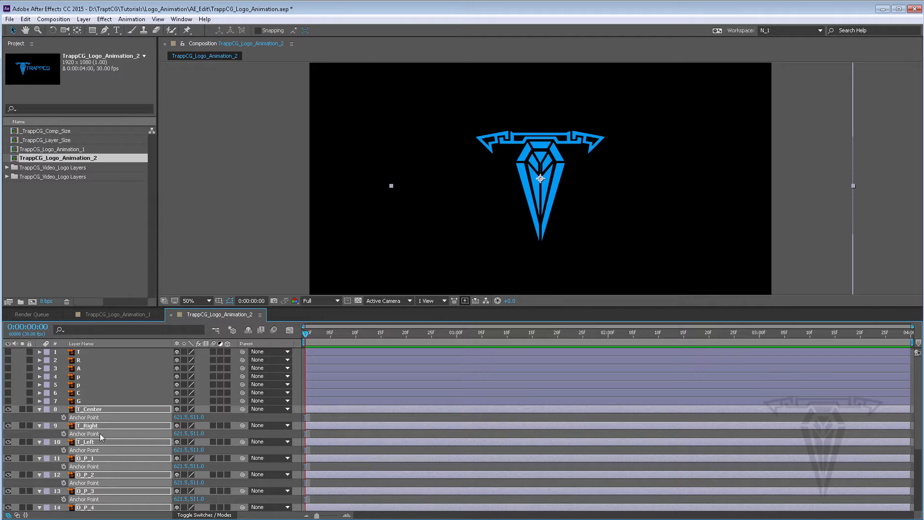
Step: Set the selected layers' Position to 621.5, 511 so it matches the anchor point
click(38, 409)
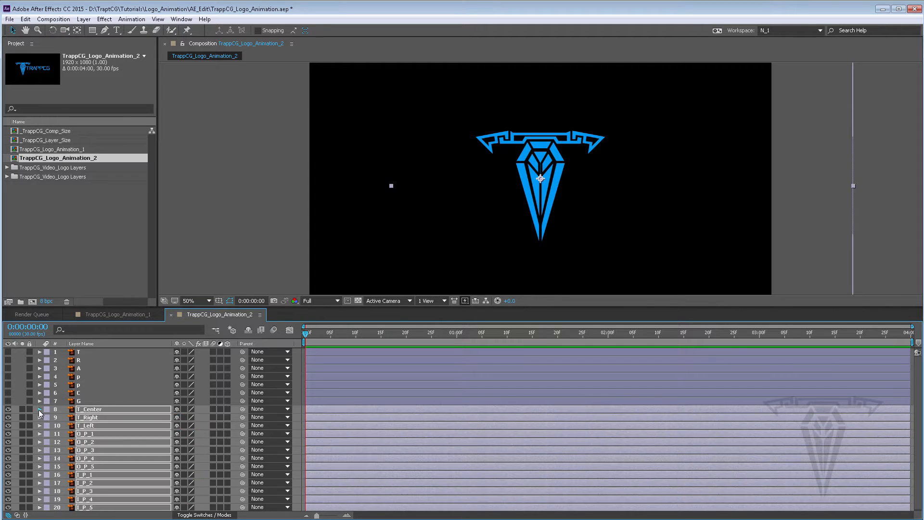
click(39, 409)
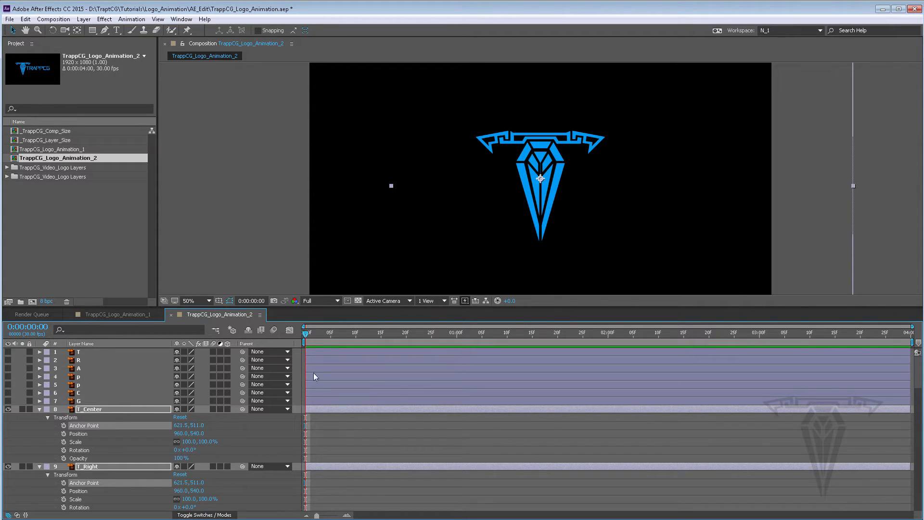
click(181, 434)
text(621.5)
key(Return)
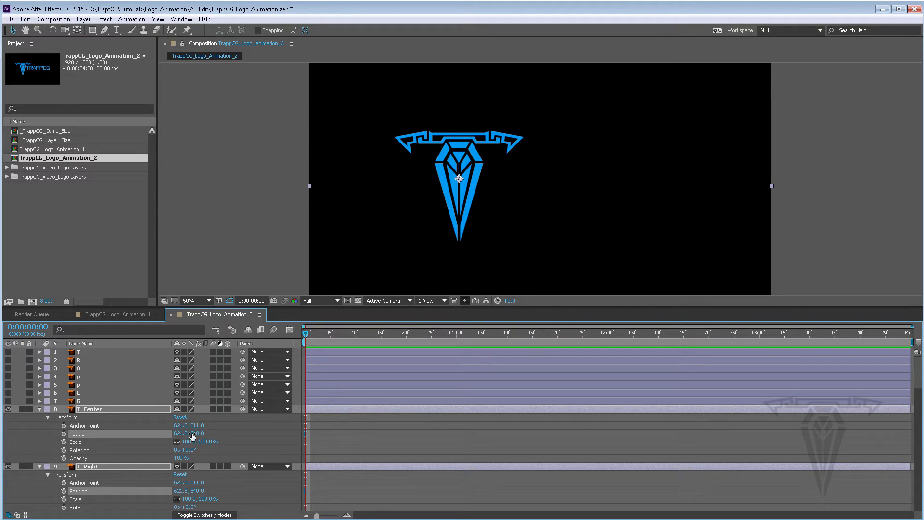
click(193, 434)
text(511)
key(Return)
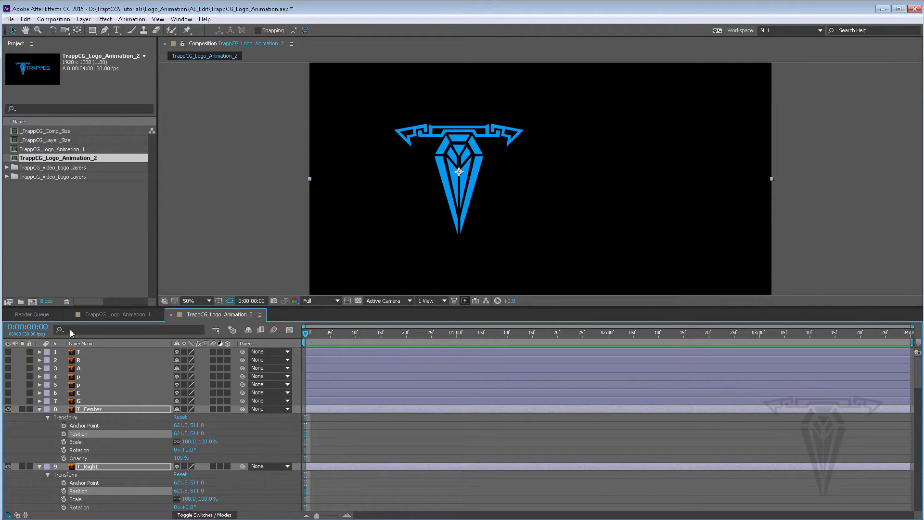
Step: Show layers T through G again and briefly compare with the TrappCG_Logo_Animation_1 composition
drag(8, 402, 8, 351)
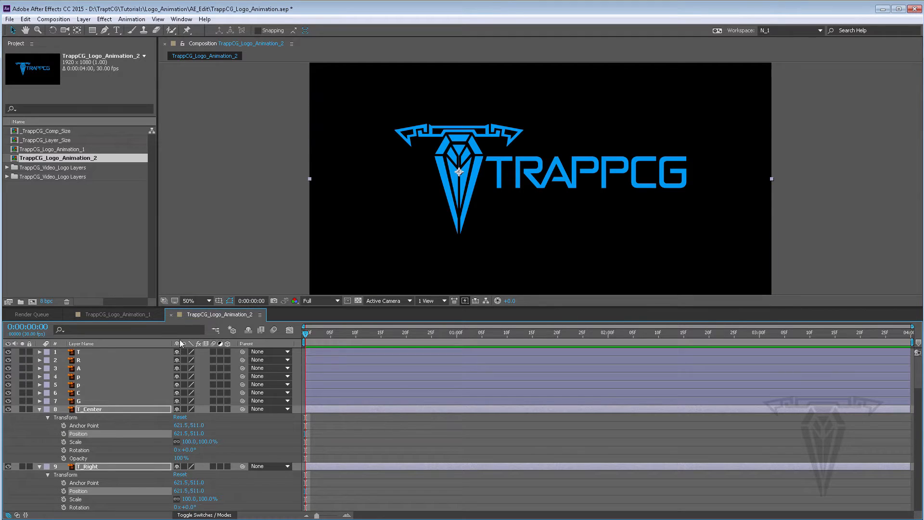
click(128, 314)
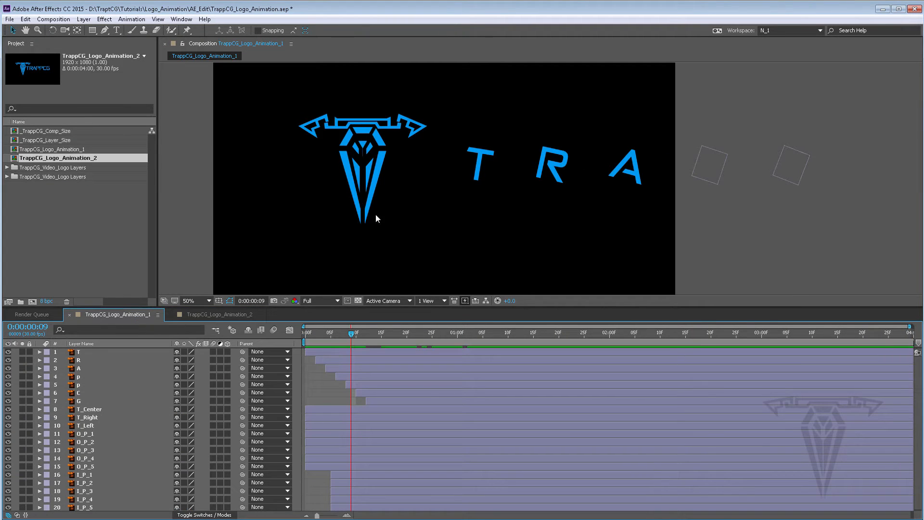
click(240, 314)
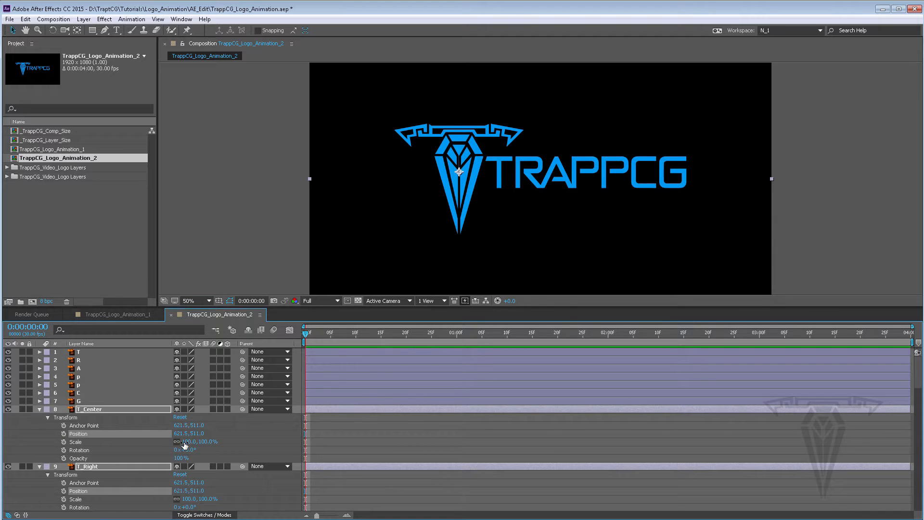
Step: Reveal Scale for the selected layers and set a Scale keyframe at 0:00:00:10
click(40, 407)
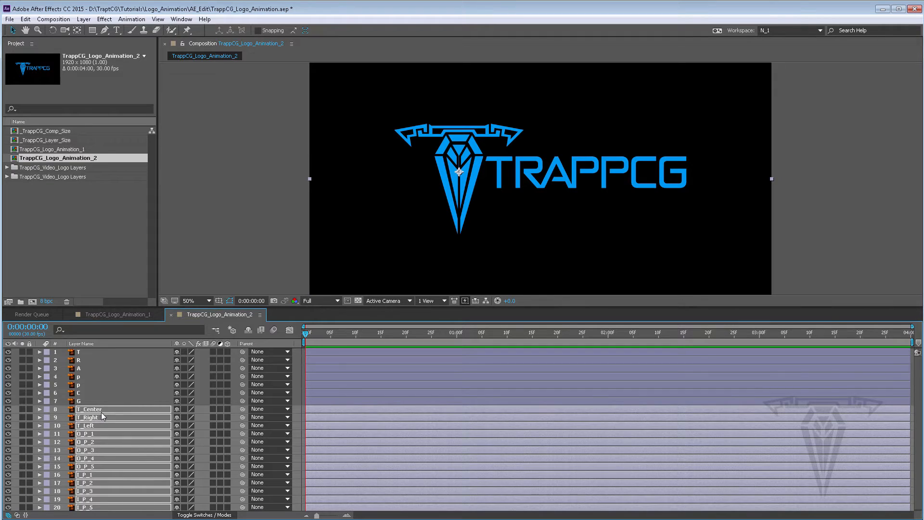
key(s)
drag(304, 334, 358, 337)
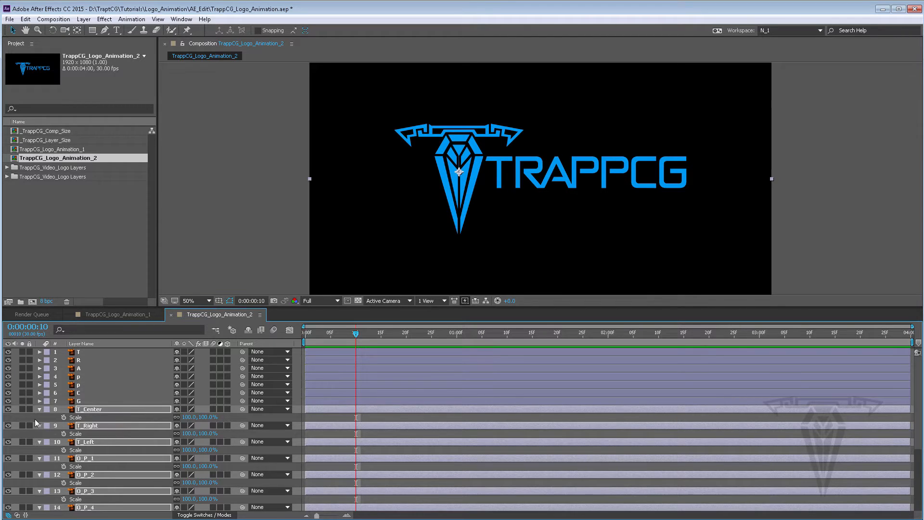
click(63, 417)
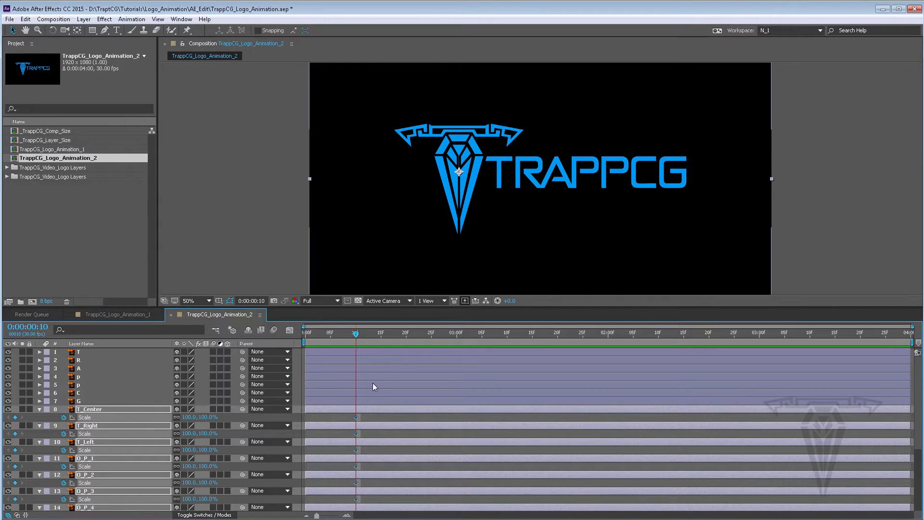
Step: Set the selected layers' Scale to 0% at the start of the timeline
scroll(372, 382, down, 5)
scroll(365, 430, up, 5)
drag(356, 334, 292, 333)
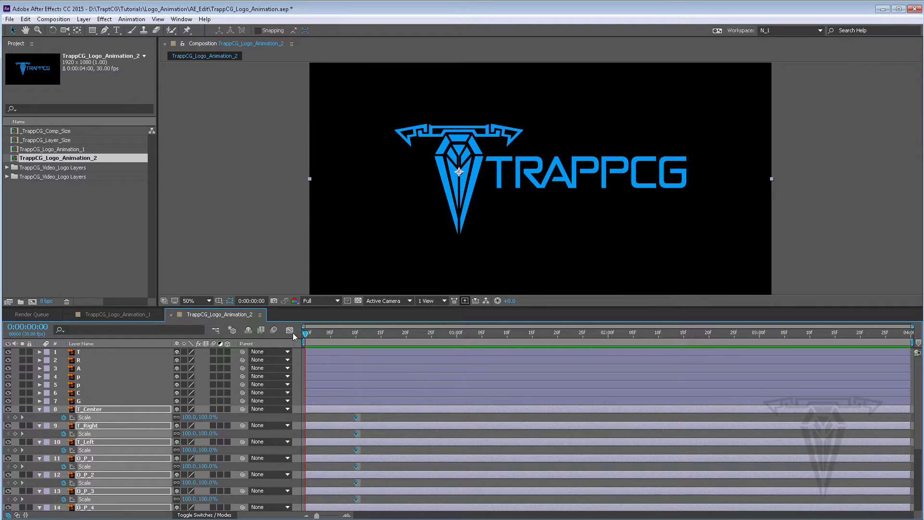
click(205, 417)
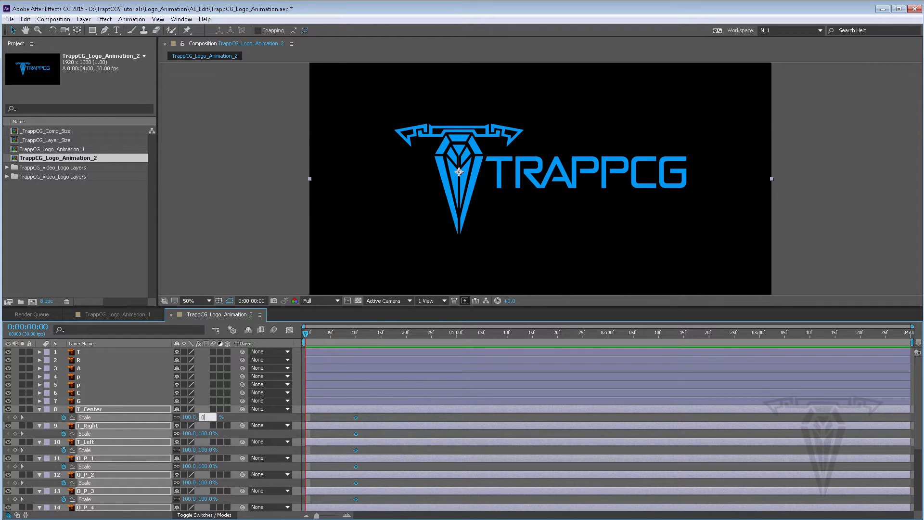
key(Return)
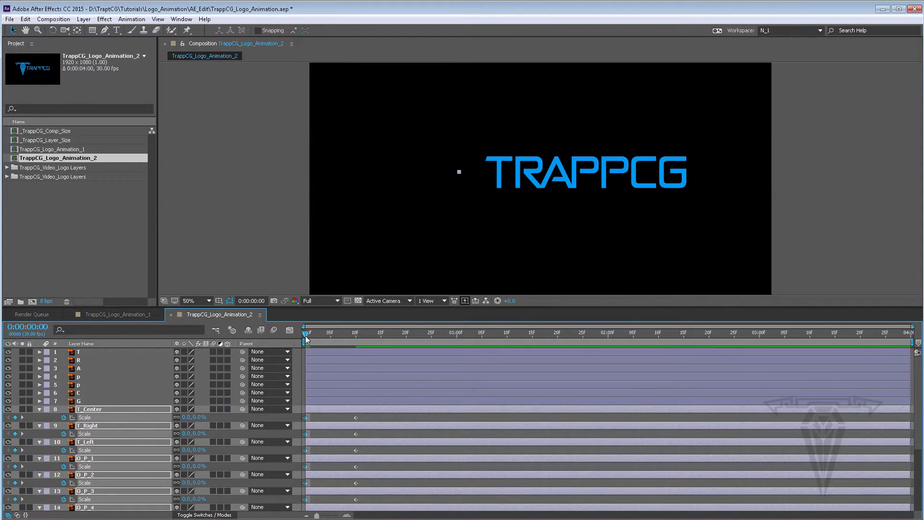
Step: Set the selected layers' Scale to 110% at 0:00:00:10
drag(305, 336, 356, 335)
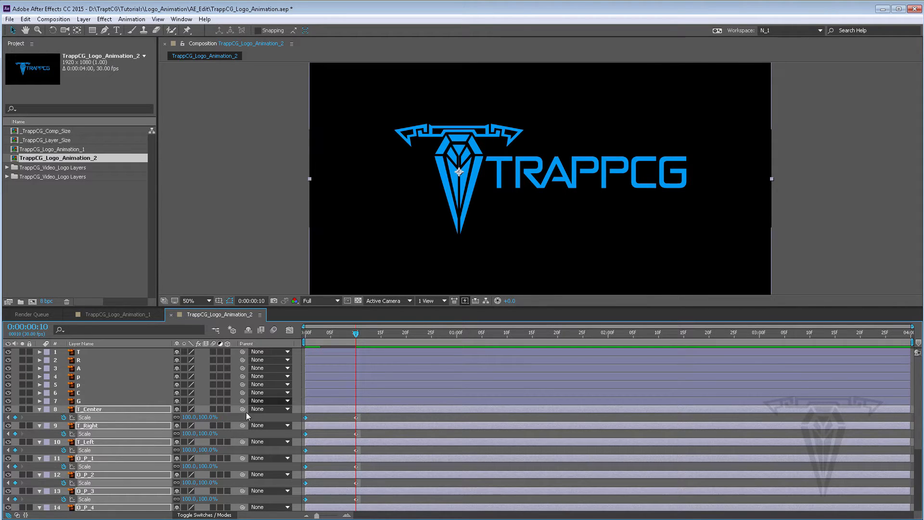
click(205, 417)
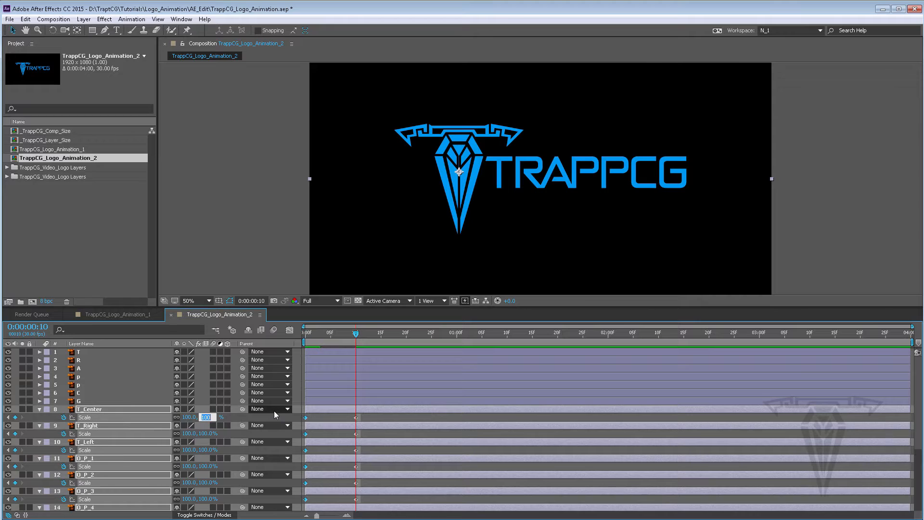
text(110)
key(Return)
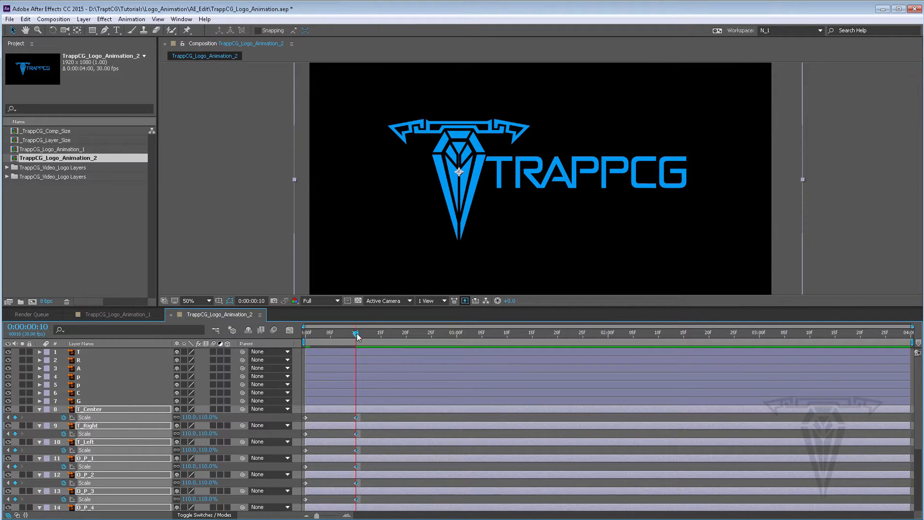
Step: Set the selected layers' Scale to 90% at 0:00:00:13
drag(356, 333, 371, 333)
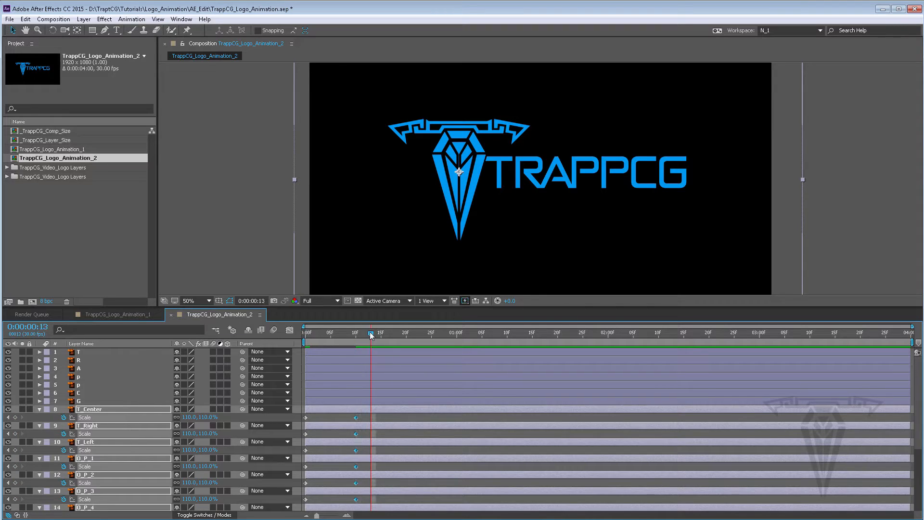
click(204, 416)
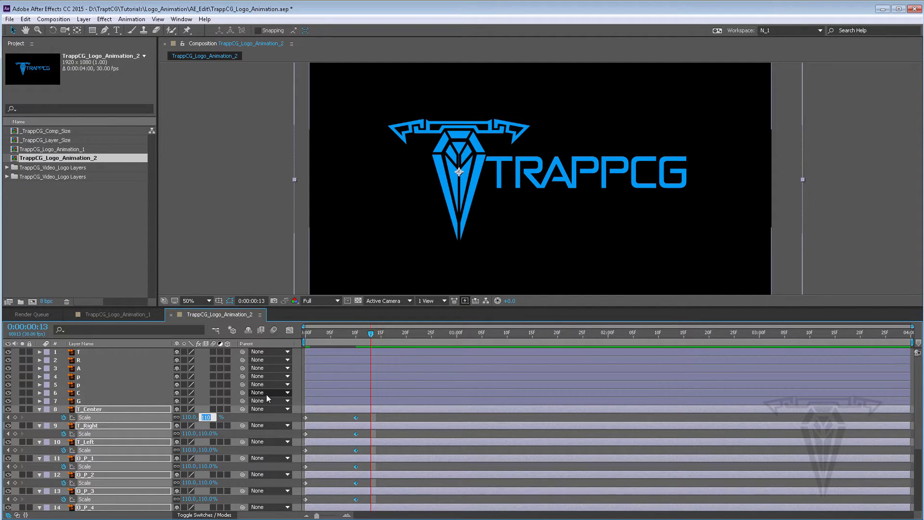
text(1)
text(90)
key(Return)
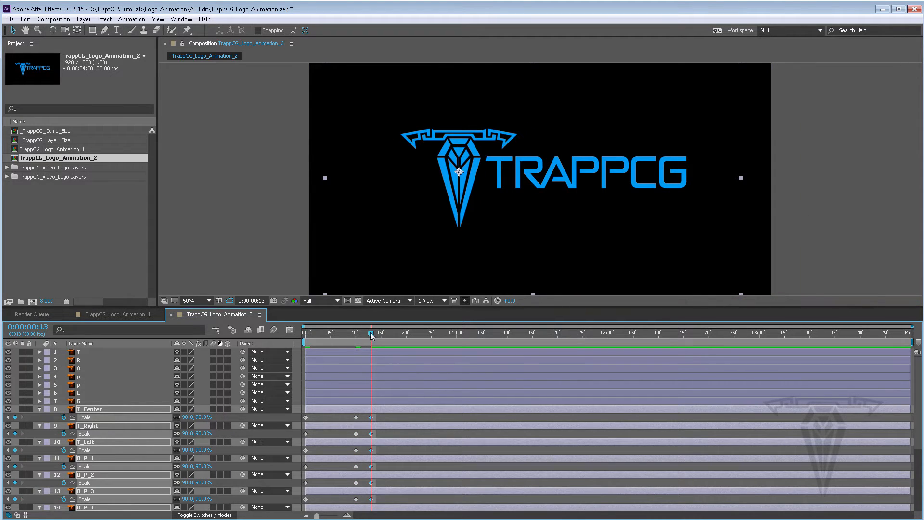
Step: Set the selected layers' Scale to 100% at 0:00:00:17
drag(370, 333, 391, 335)
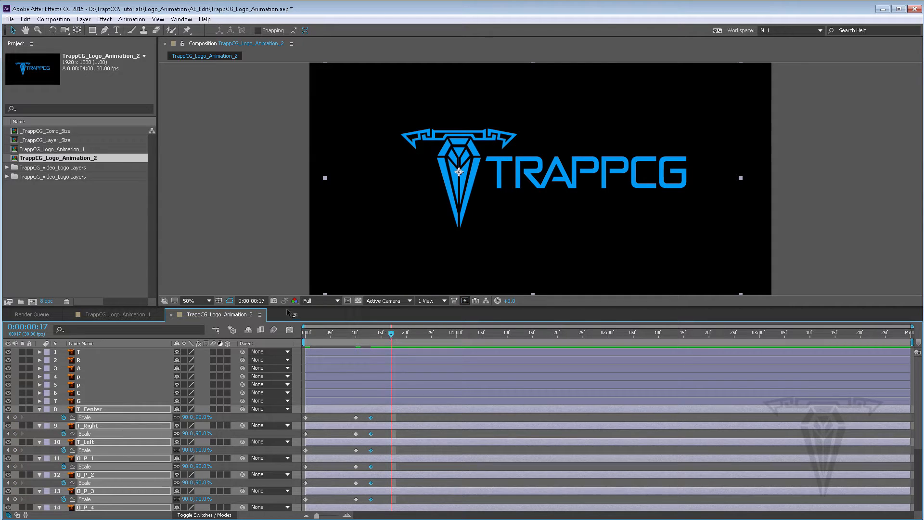
click(202, 417)
text(100)
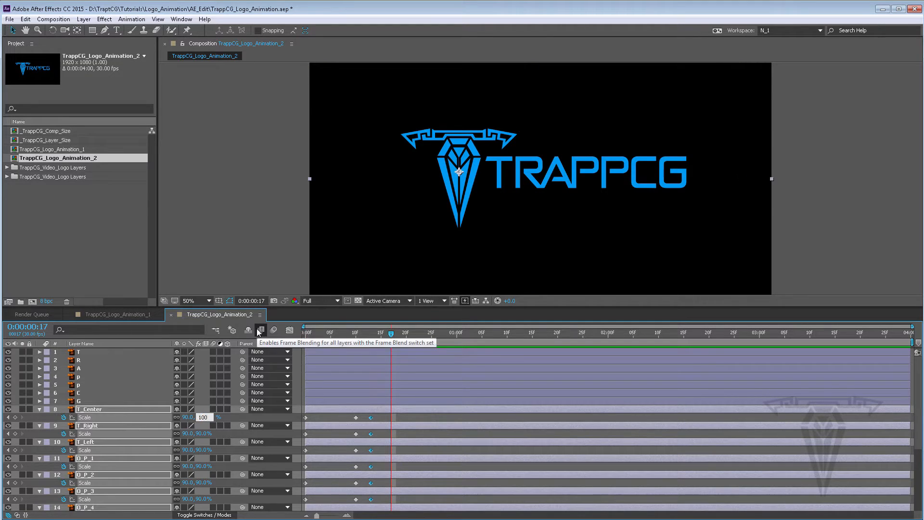
key(Return)
Step: Preview the scale animation and shorten the work area to end around 0:00:00:25
drag(378, 333, 300, 331)
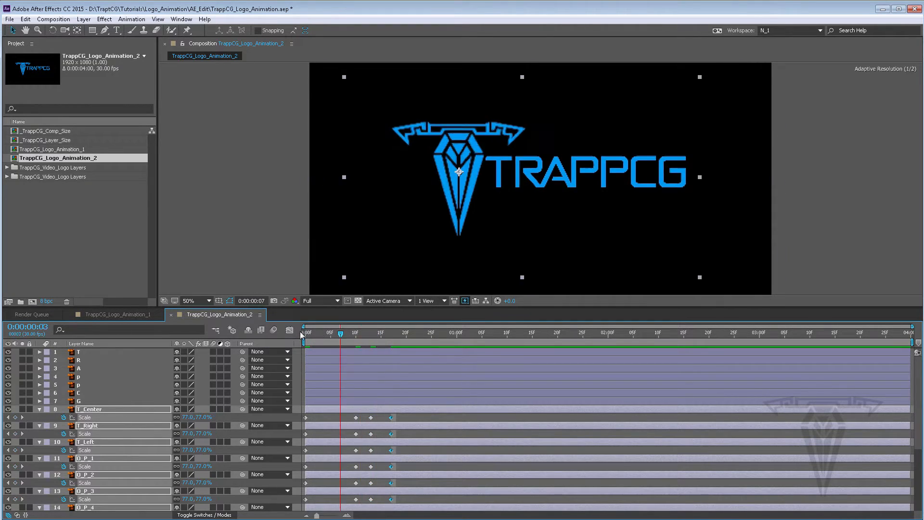
key(space)
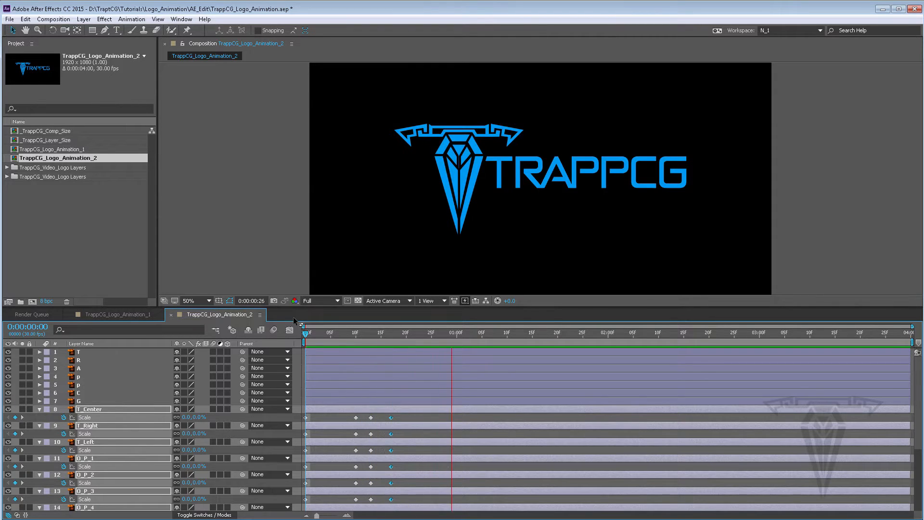
key(space)
key(space)
click(420, 333)
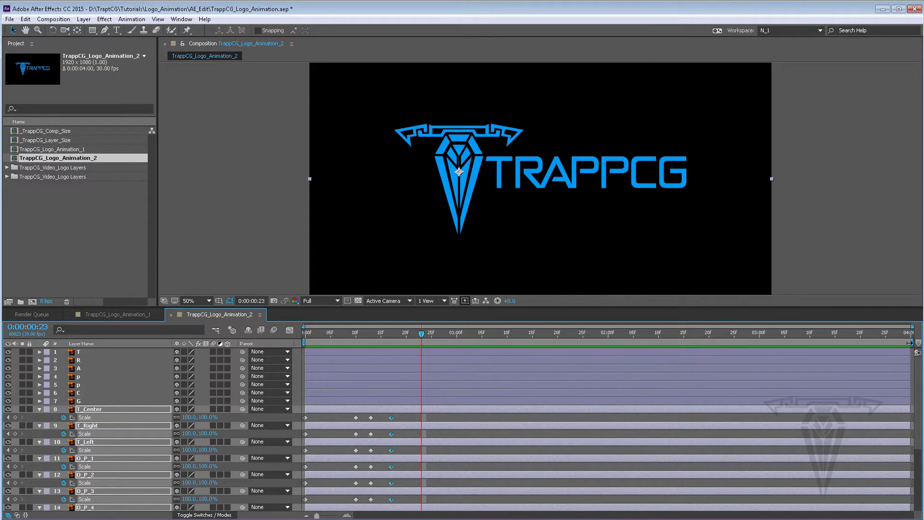
drag(909, 342, 432, 342)
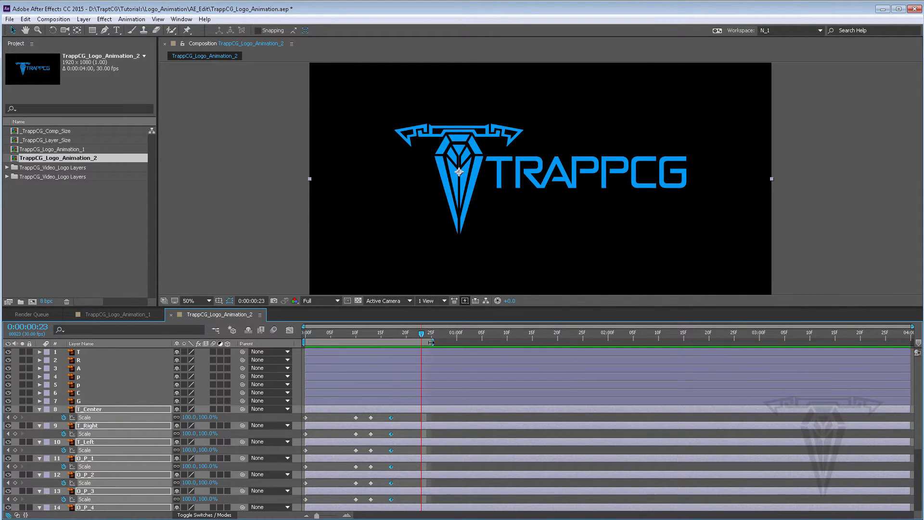
key(space)
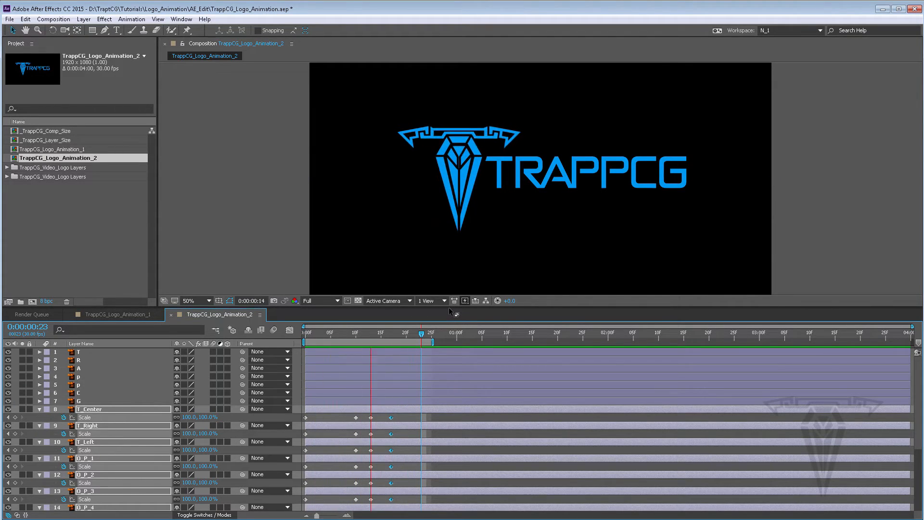
key(space)
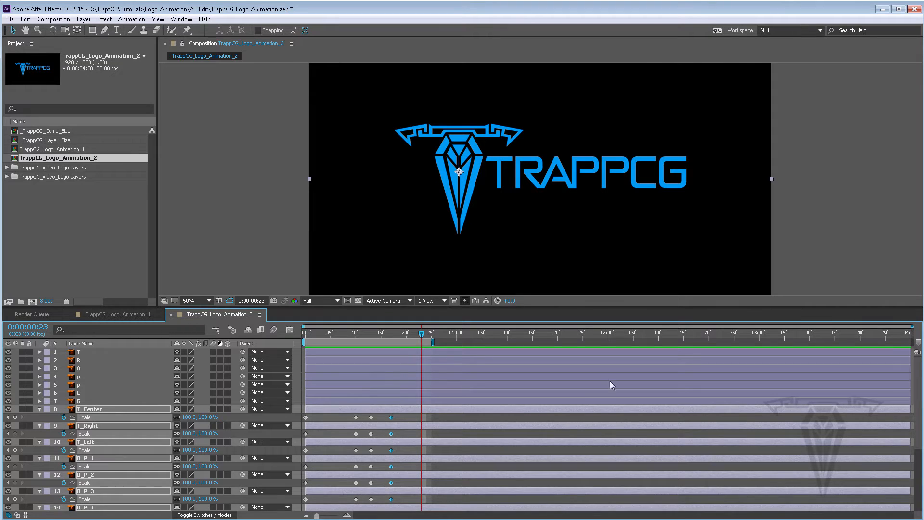
Step: Apply Easy Ease to the final Scale keyframes and preview the animation
right_click(391, 418)
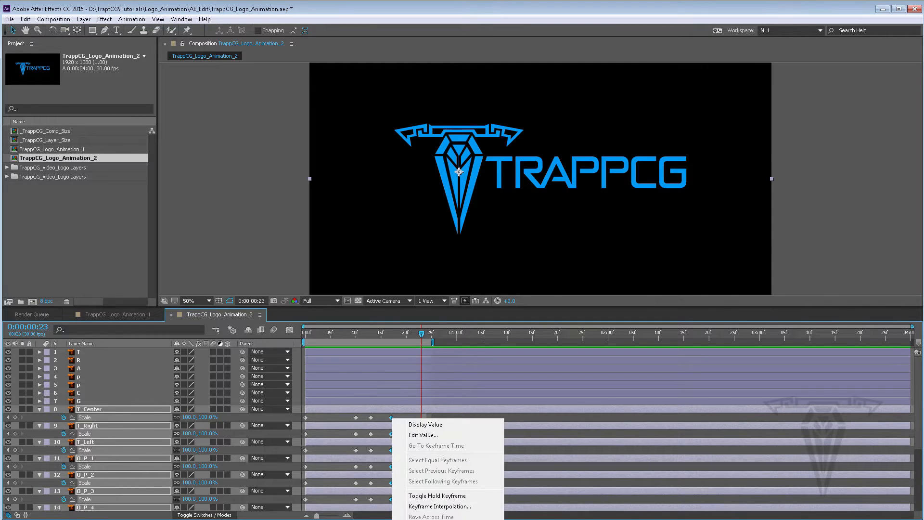
click(278, 489)
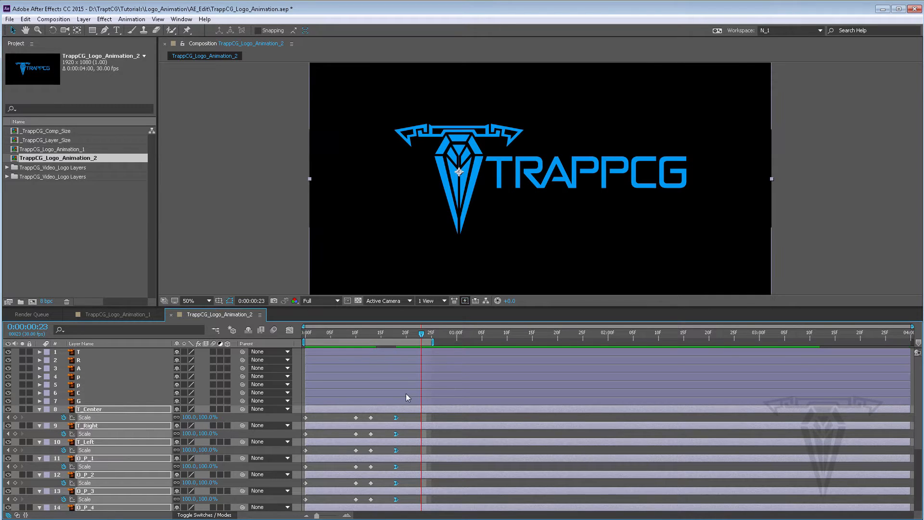
key(space)
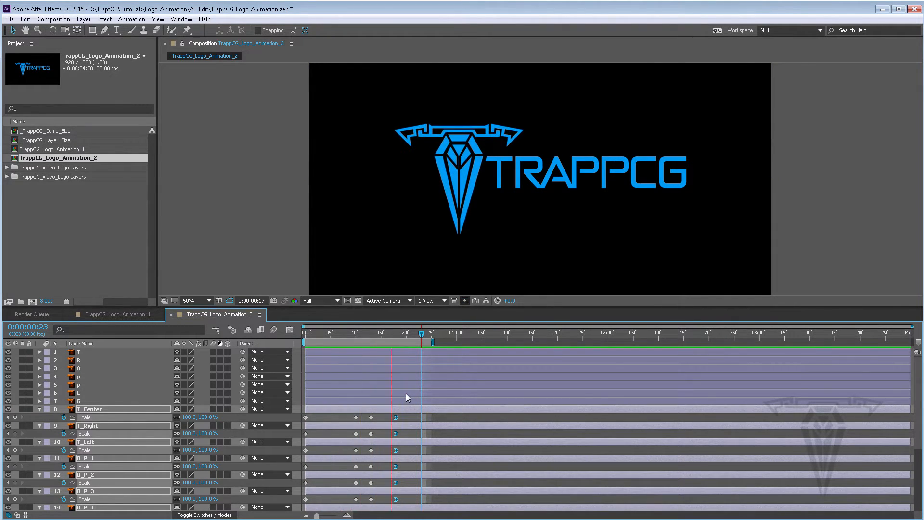
key(space)
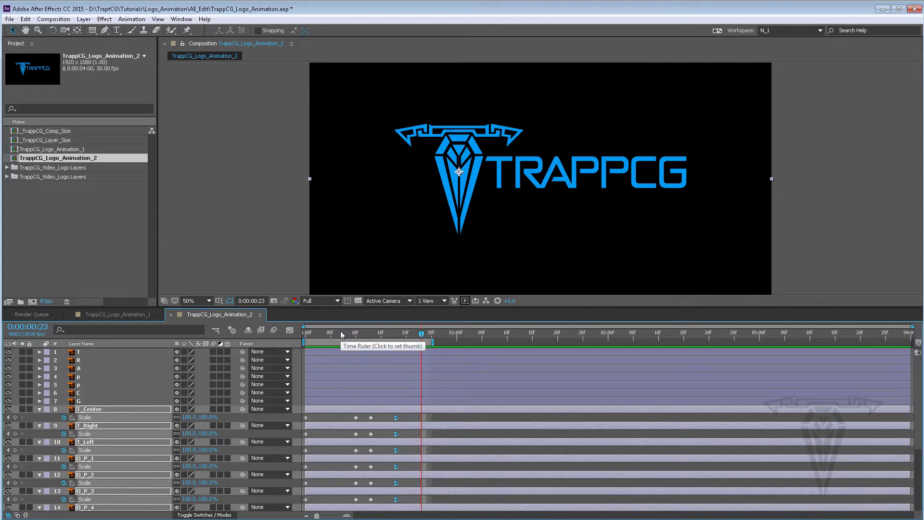
Step: Trim the selected layers' out point at 0:00:00:02
drag(340, 332, 316, 333)
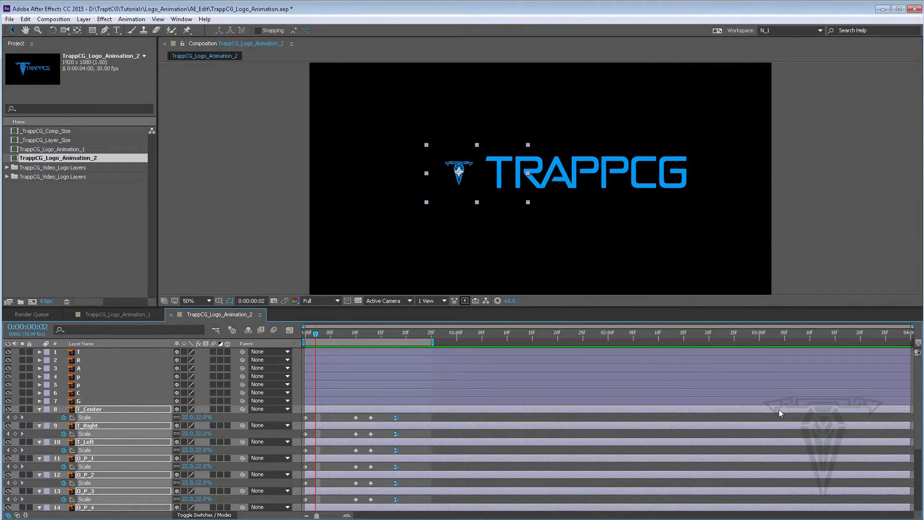
key(alt+bracketright)
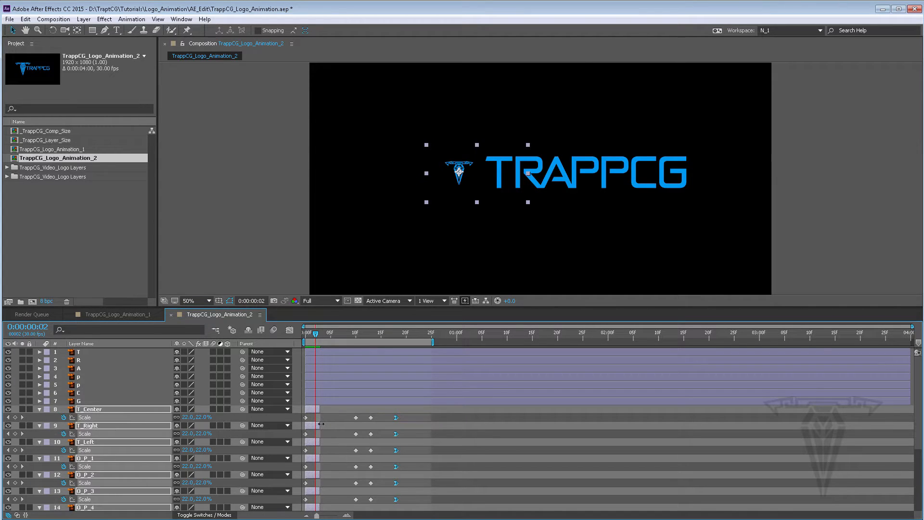
Step: Sequence the selected symbol layers one after another with Sequence Layers, without overlap
scroll(322, 423, down, 5)
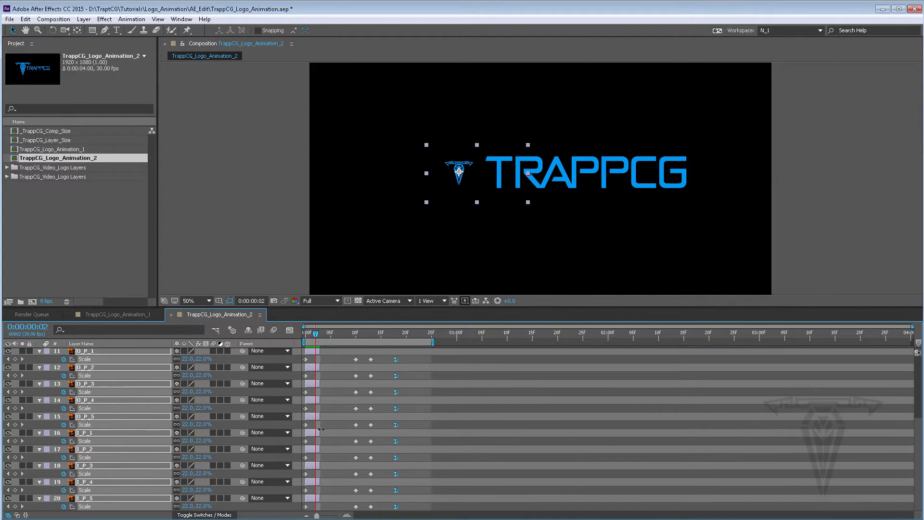
scroll(322, 428, up, 5)
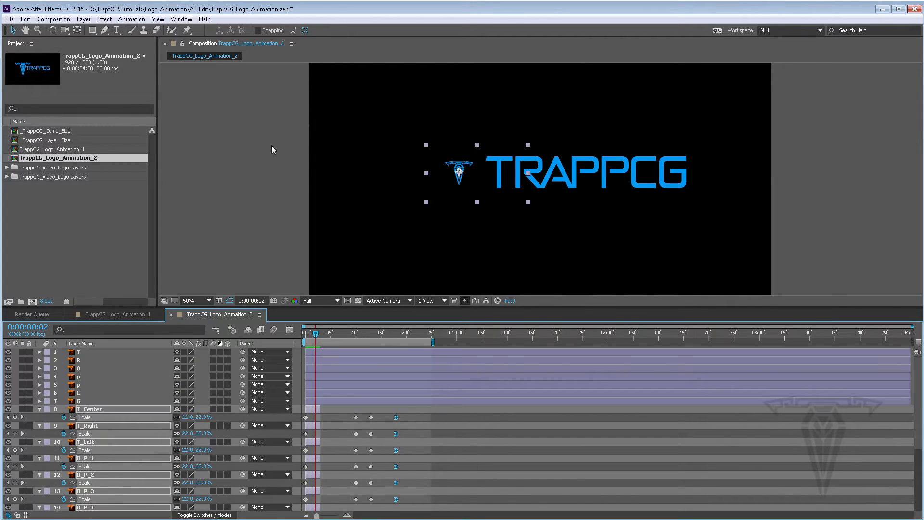
right_click(316, 410)
mouse_move(383, 180)
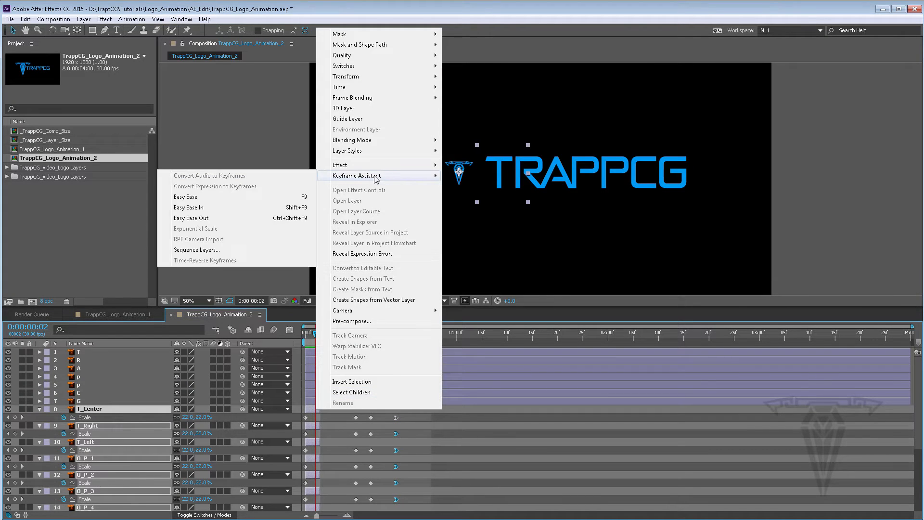
click(210, 250)
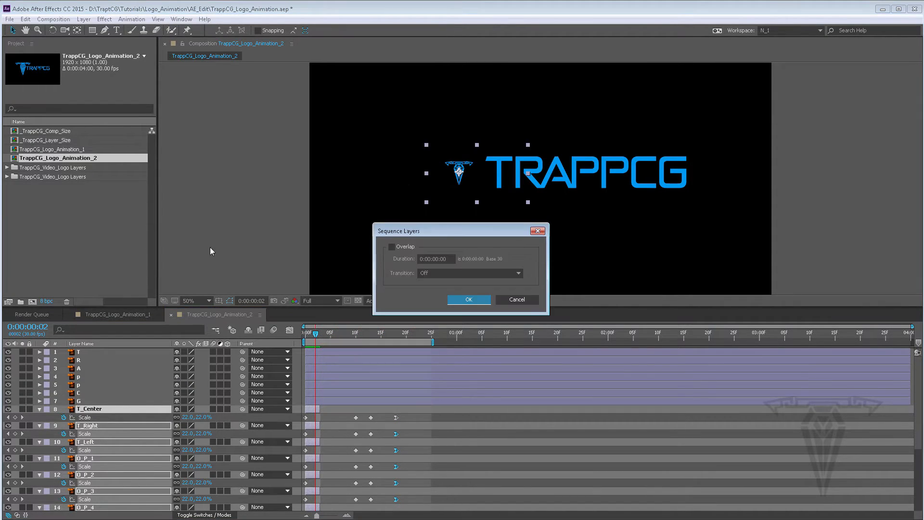
click(473, 300)
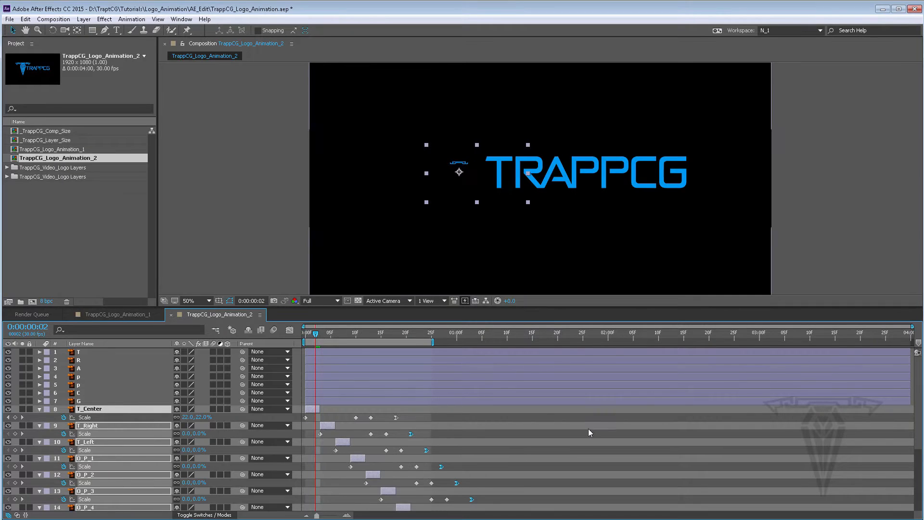
Step: Extend the selected layers' out points to the end of the composition and preview the sequenced animation
key(End)
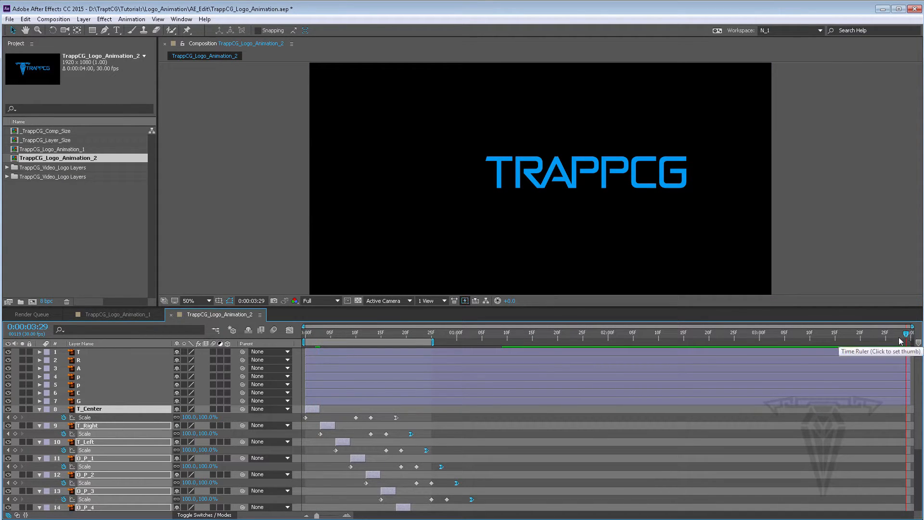
key(alt+bracketright)
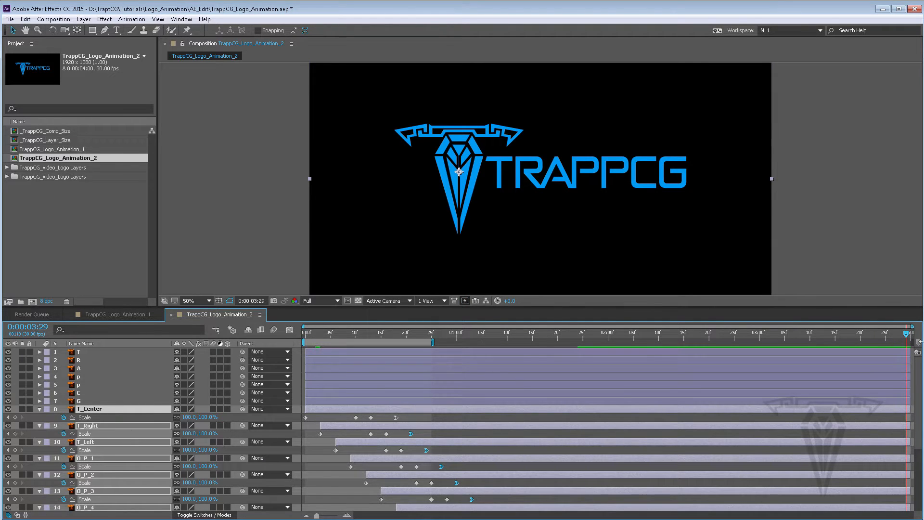
scroll(812, 413, down, 1)
scroll(811, 408, up, 1)
key(KP_1)
key(KP_0)
key(KP_0)
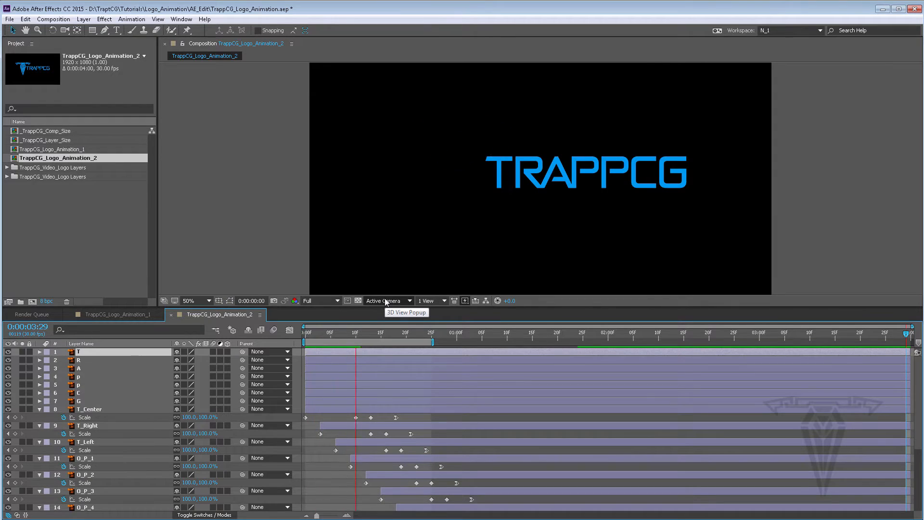
key(KP_0)
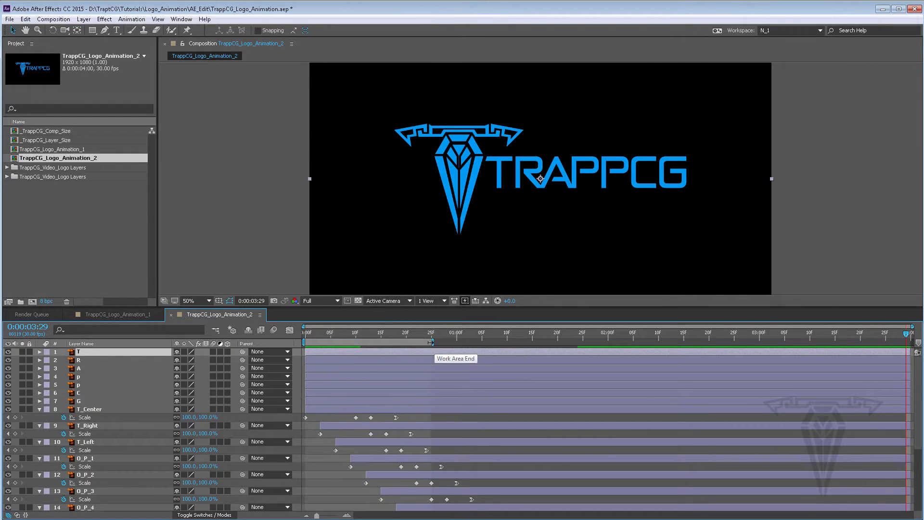
Step: Extend the work area end to about 0:00:01:25 and preview the animation
drag(431, 343, 518, 343)
key(KP_0)
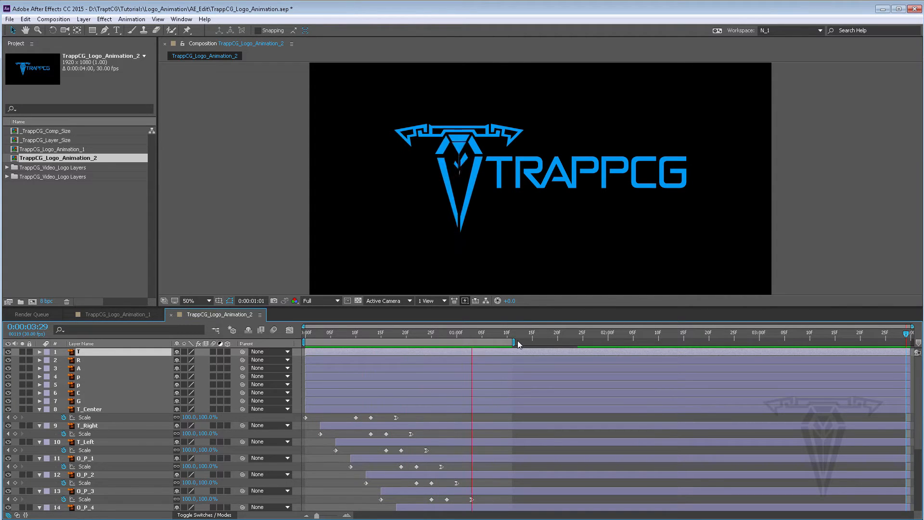
key(space)
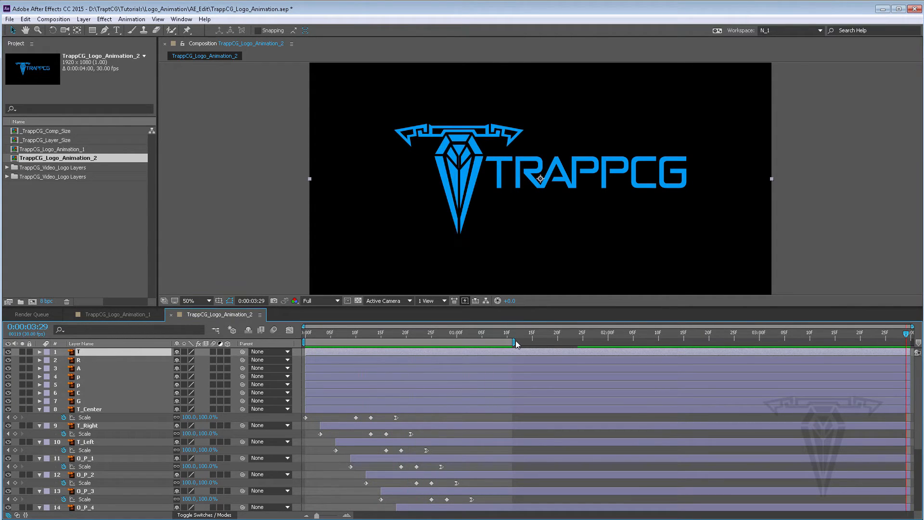
drag(514, 341, 584, 341)
scroll(522, 411, down, 1)
scroll(522, 412, down, 3)
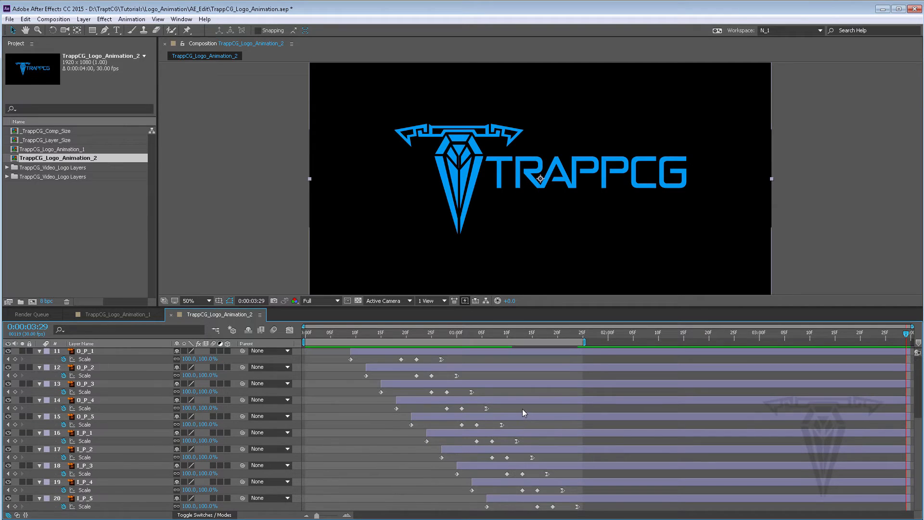
key(space)
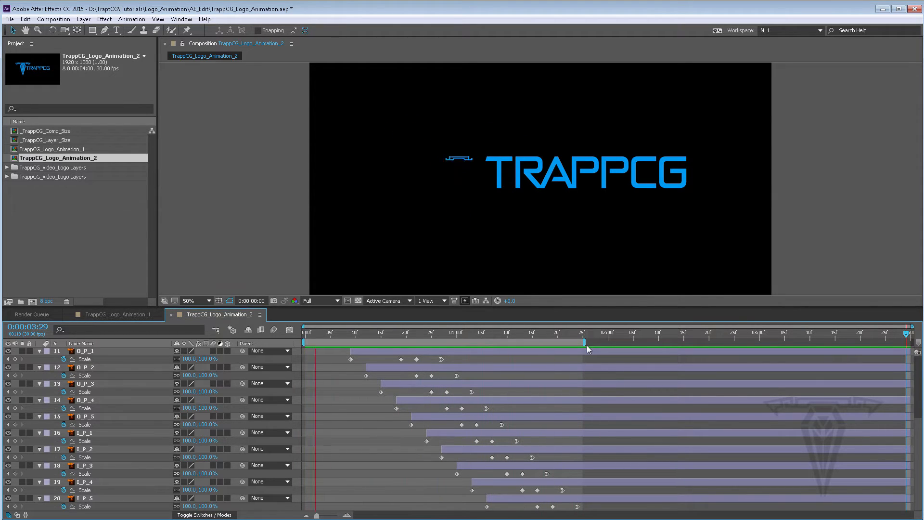
key(space)
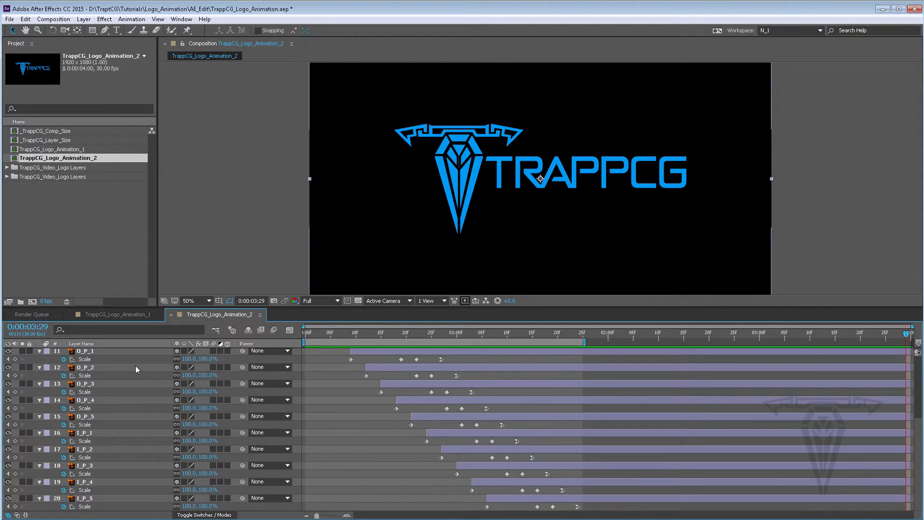
Step: Collapse the Scale properties of all the symbol layers in the timeline
scroll(117, 377, up, 5)
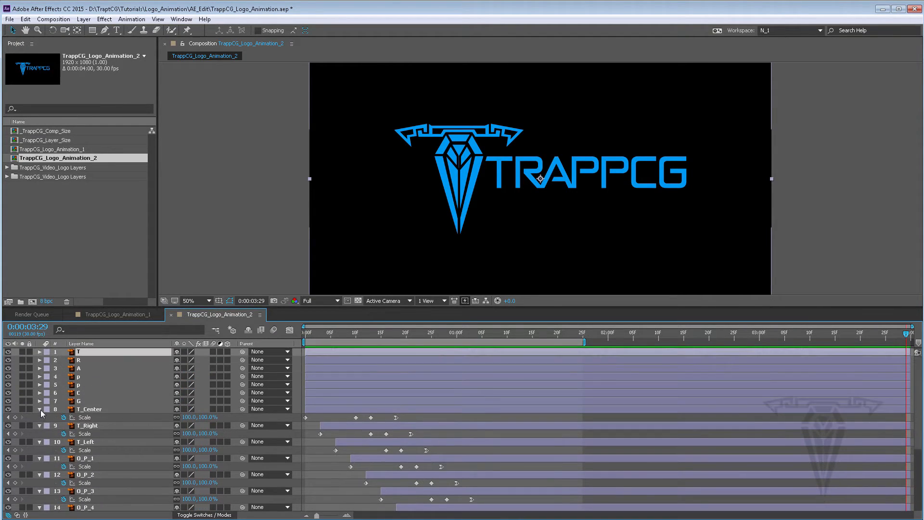
click(40, 410)
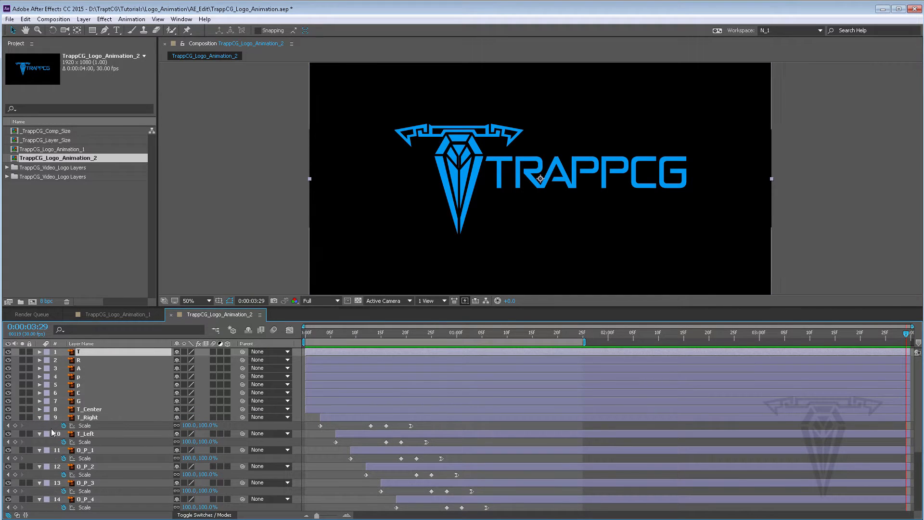
click(40, 417)
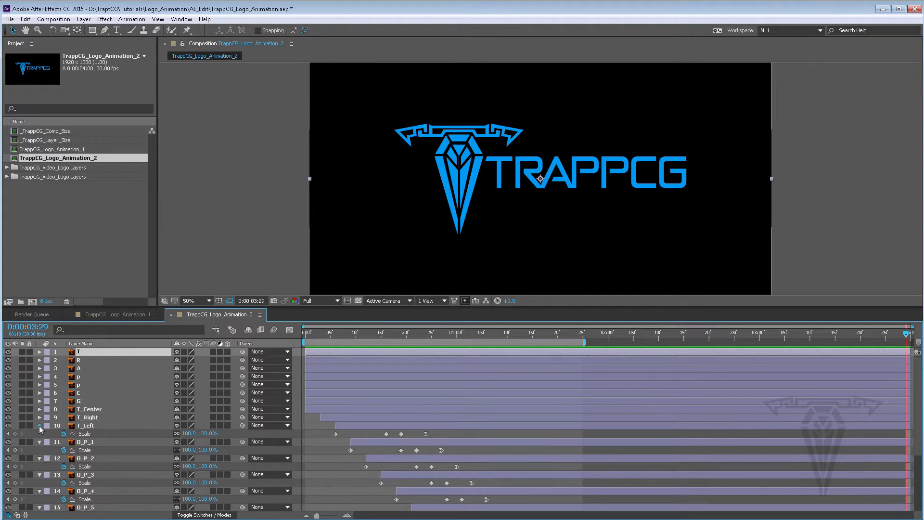
click(39, 425)
click(39, 434)
click(39, 442)
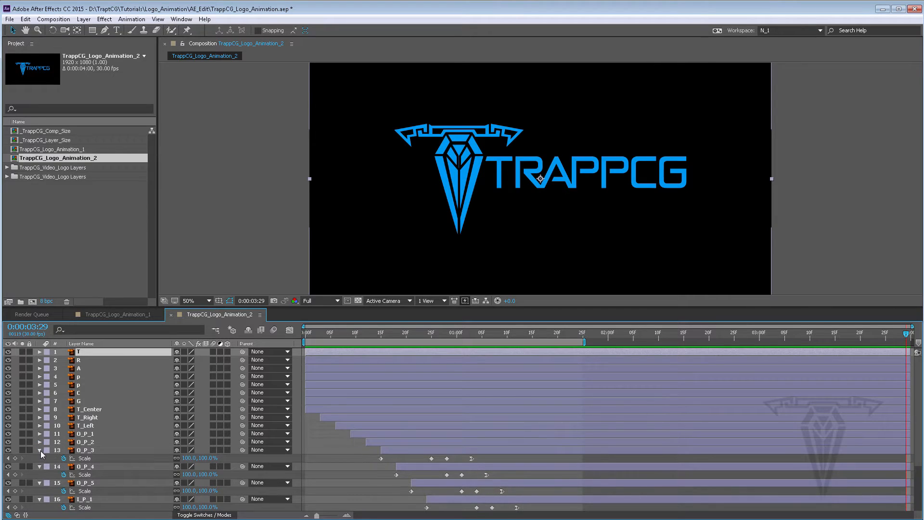
click(40, 450)
click(86, 459)
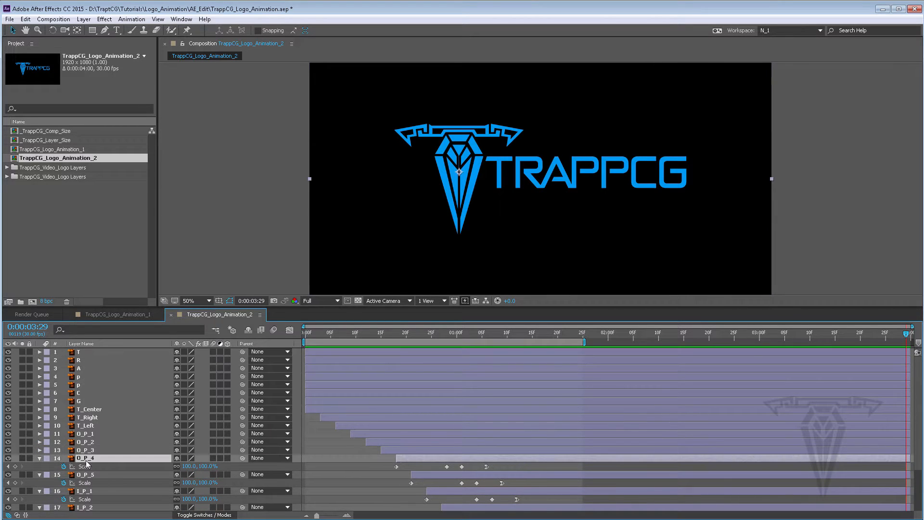
scroll(86, 490, down, 3)
shift+click(86, 499)
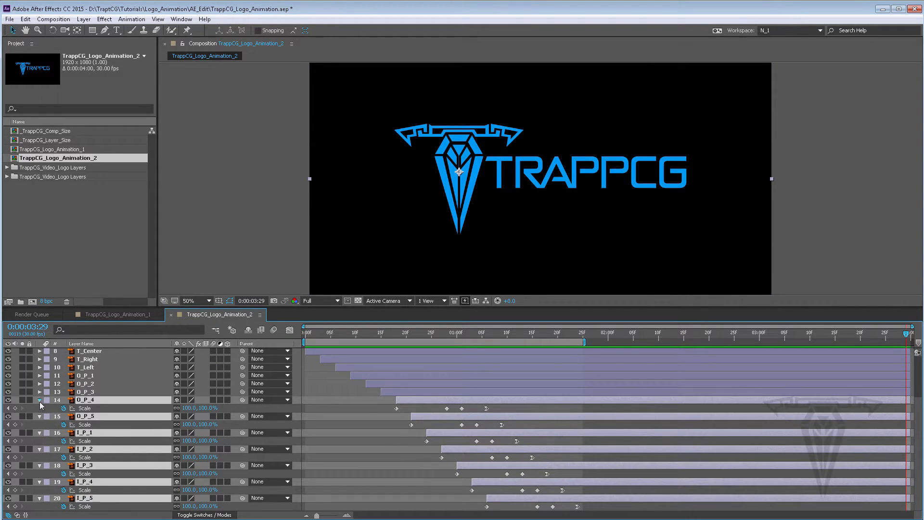
click(40, 400)
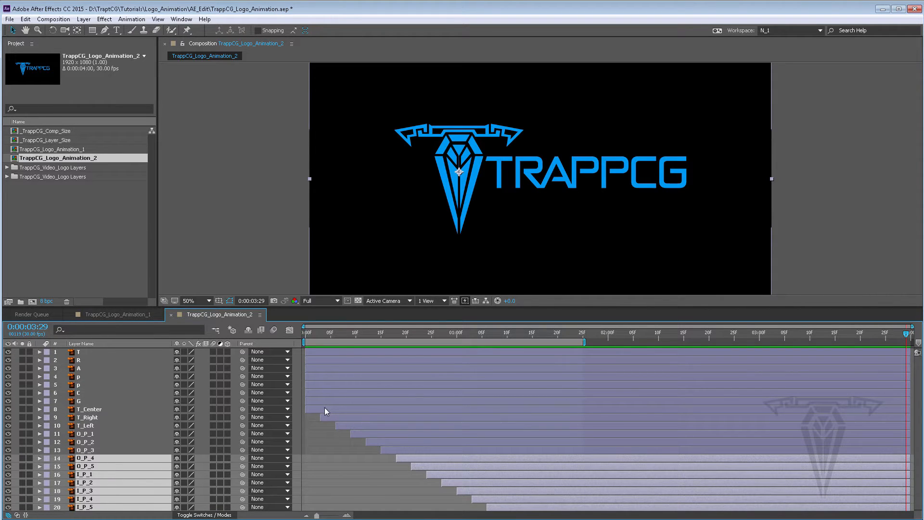
Step: Show Rotation for the letter layers T through G and add a Rotation keyframe at 0:00:00:10
click(324, 401)
shift+click(316, 350)
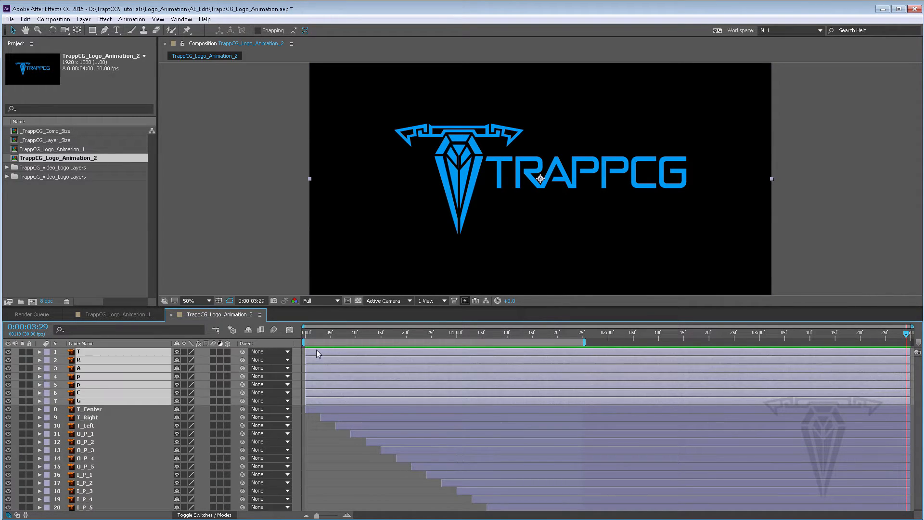
key(r)
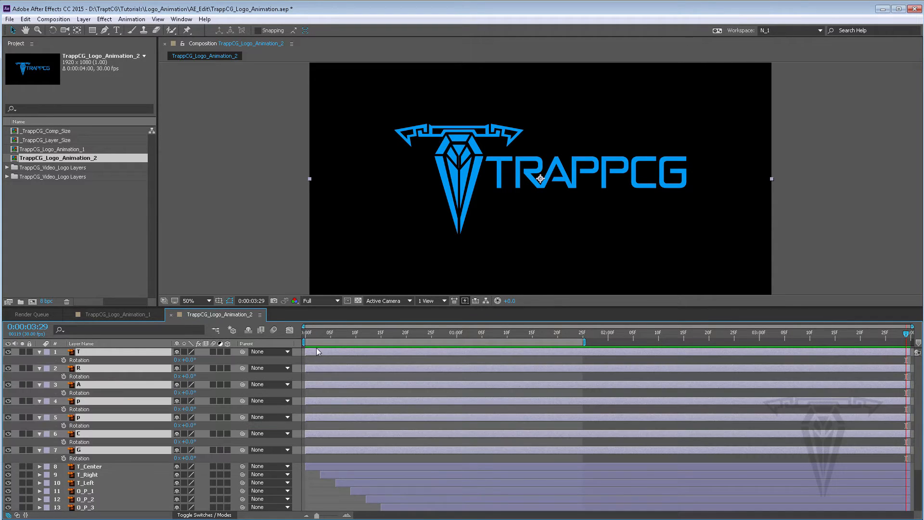
click(321, 334)
drag(331, 334, 357, 333)
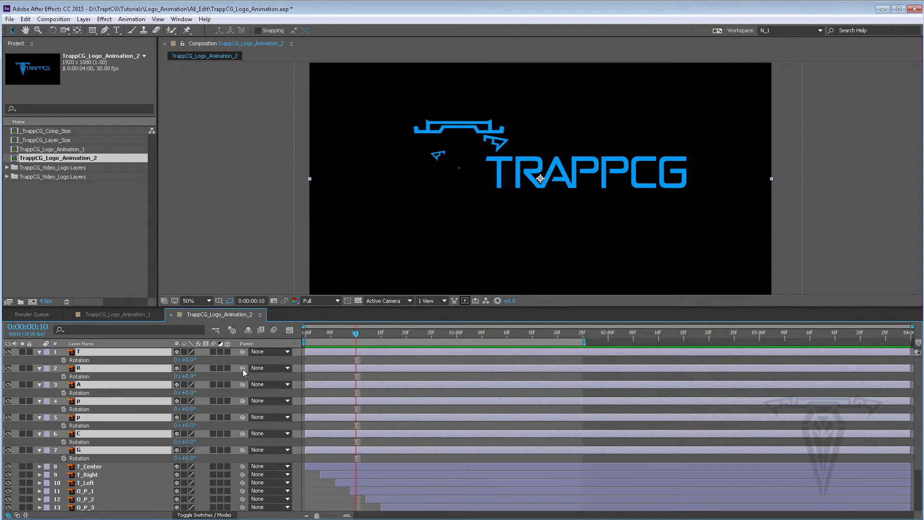
click(64, 360)
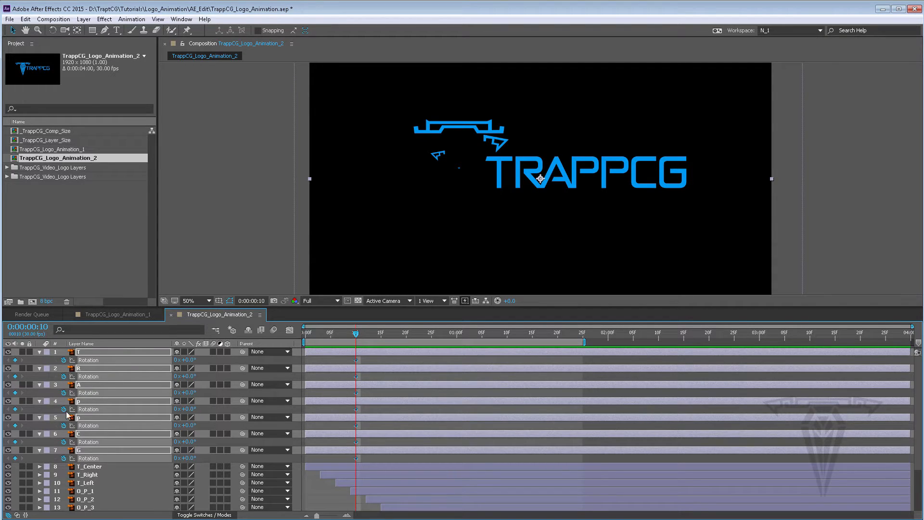
Step: Set the letters' Rotation to 1 revolution at 0:00:00:00 and scrub through the spin
drag(339, 336, 305, 334)
click(176, 360)
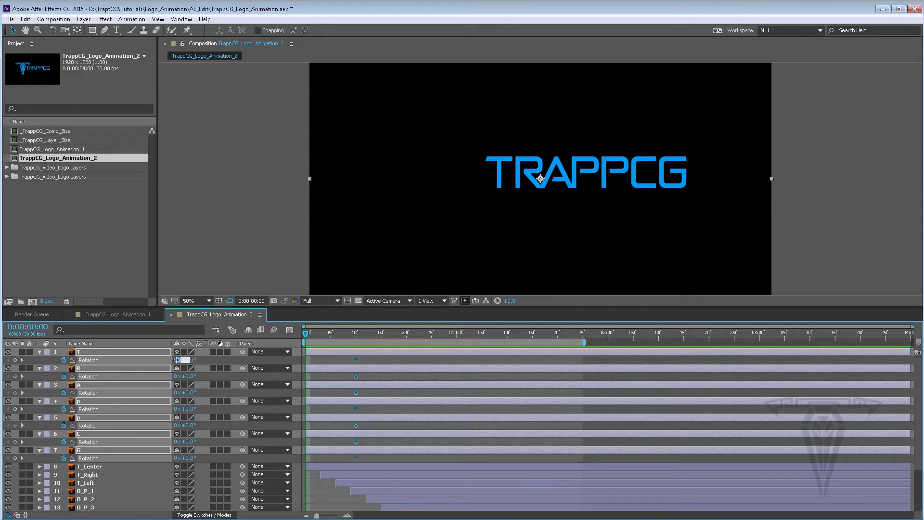
text(1)
key(Return)
drag(311, 335, 356, 332)
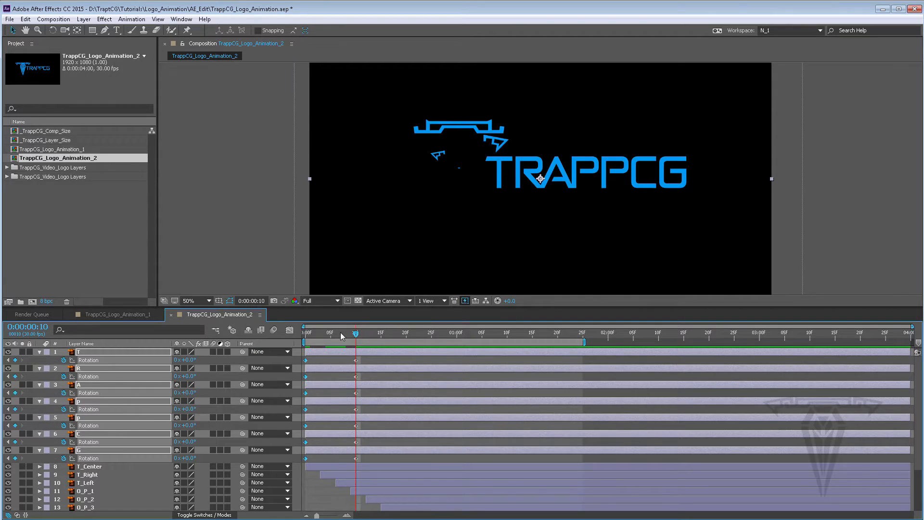
drag(340, 332, 305, 333)
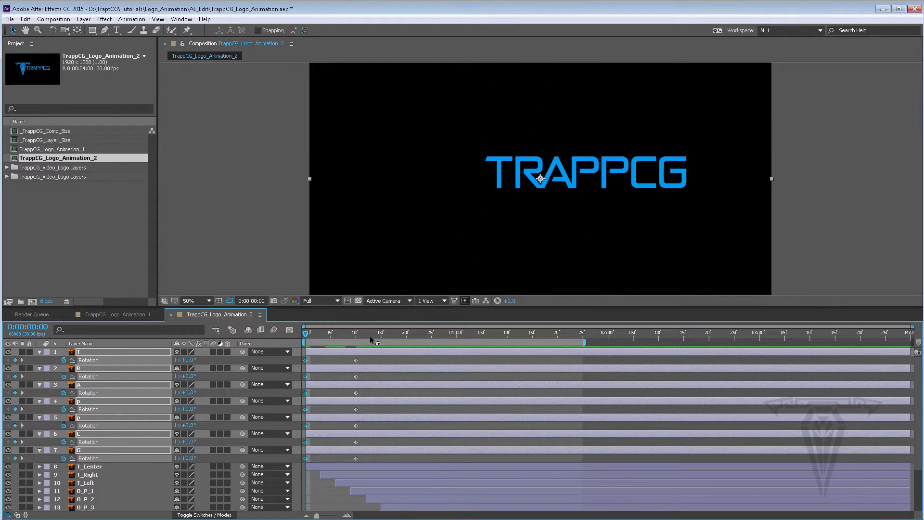
Step: Keyframe the letters' Opacity at 100% at 0:00:00:05 and 0% at 0:00:00:00
key(t)
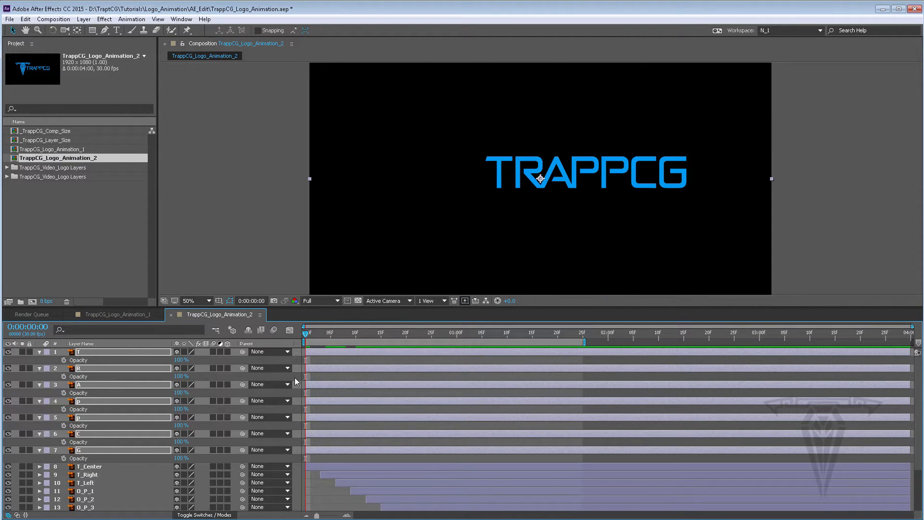
drag(307, 334, 325, 334)
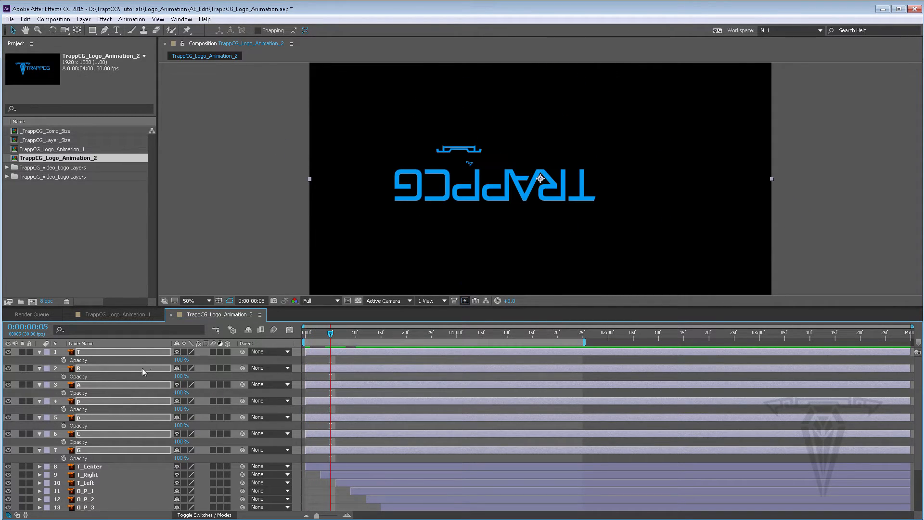
click(63, 360)
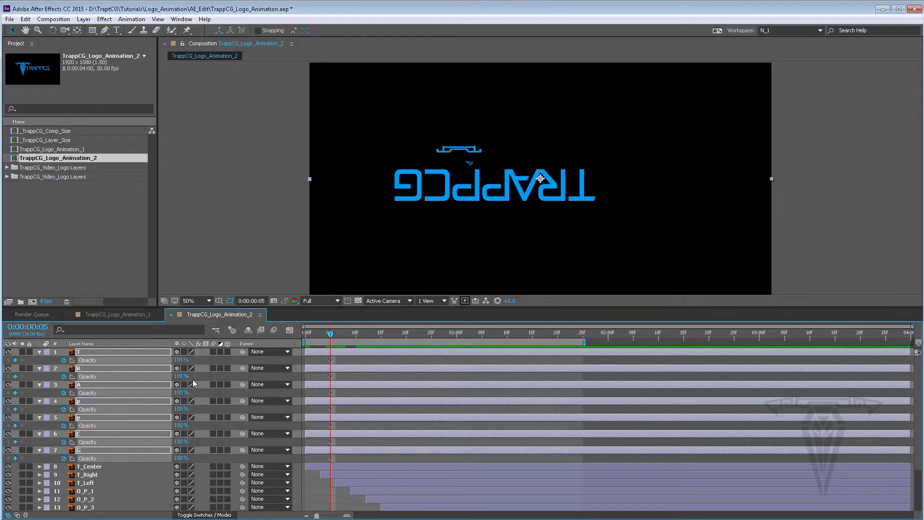
drag(325, 334, 305, 334)
drag(143, 359, 61, 359)
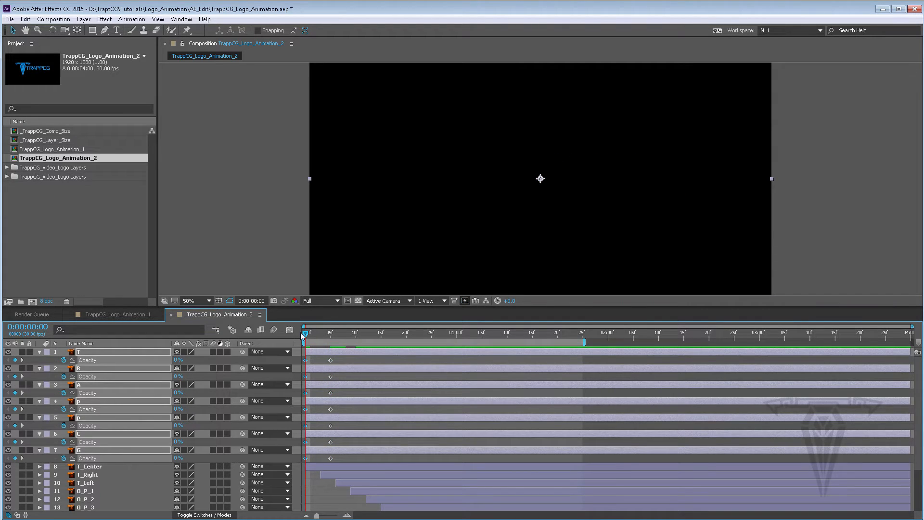
Step: Scrub through and review the letters' Rotation and Opacity keyframes, then collapse them
drag(309, 335, 370, 334)
key(shift+r)
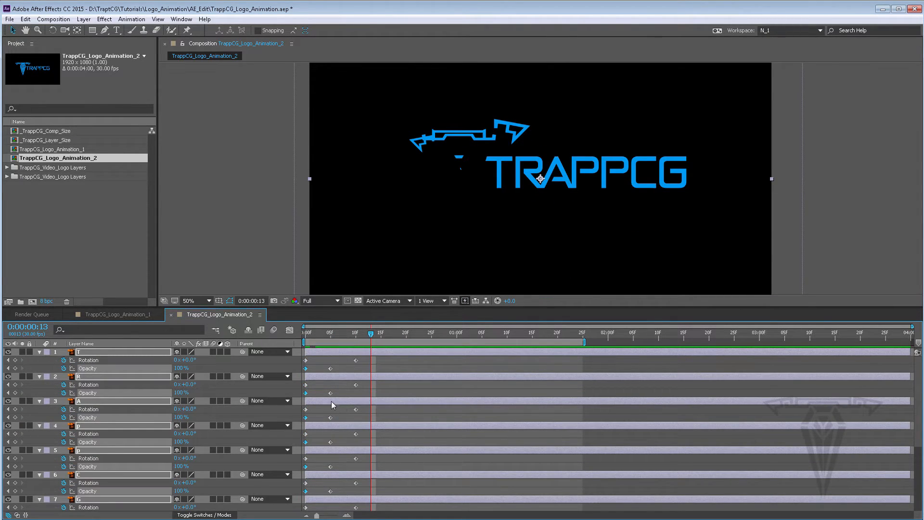
key(u)
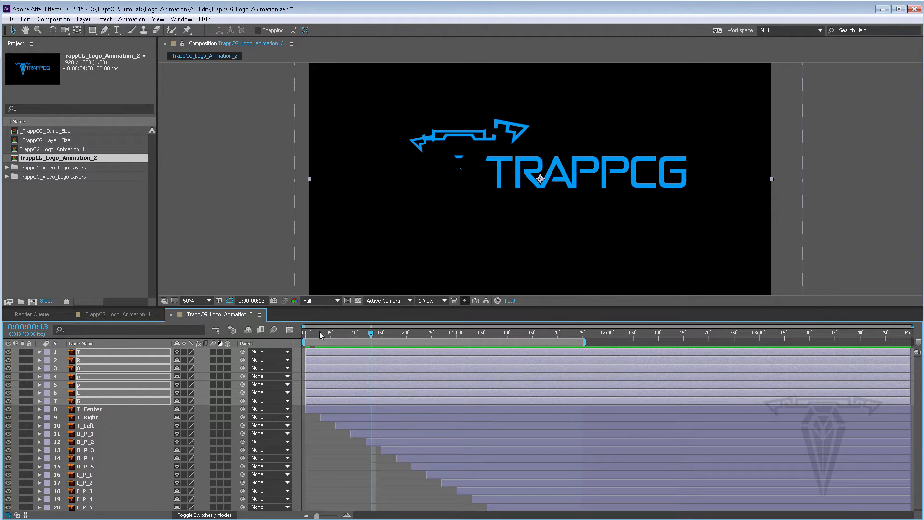
drag(331, 337, 302, 330)
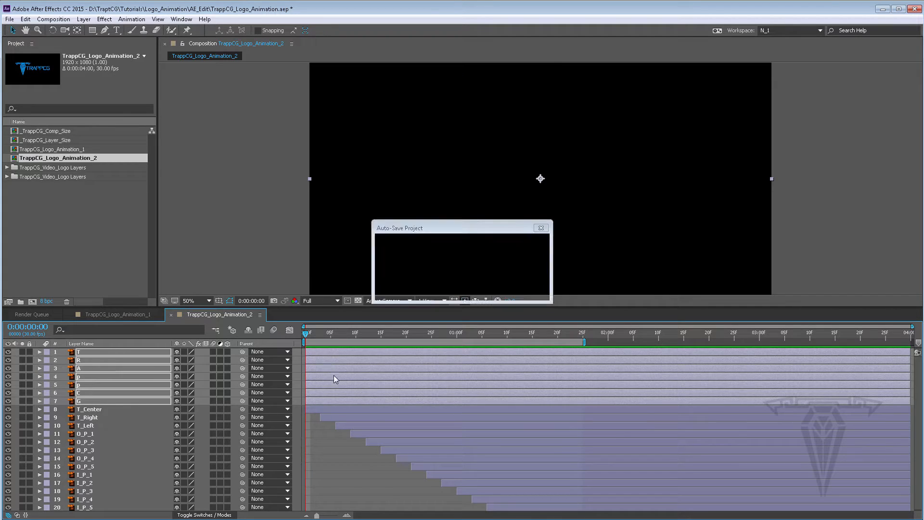
Step: Apply an Easy Ease keyframe assist to the letters' Rotation keyframes at 0:00:00:10
key(u)
drag(365, 358, 377, 373)
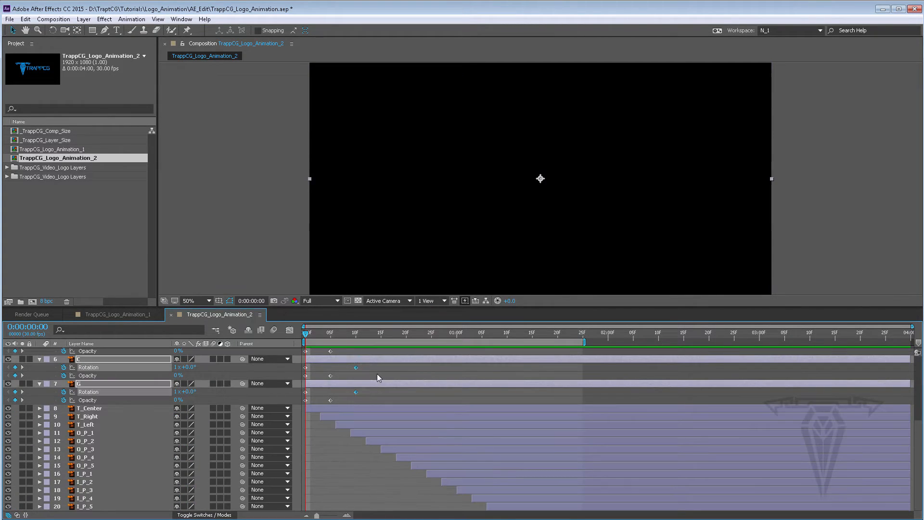
scroll(370, 378, up, 5)
right_click(356, 360)
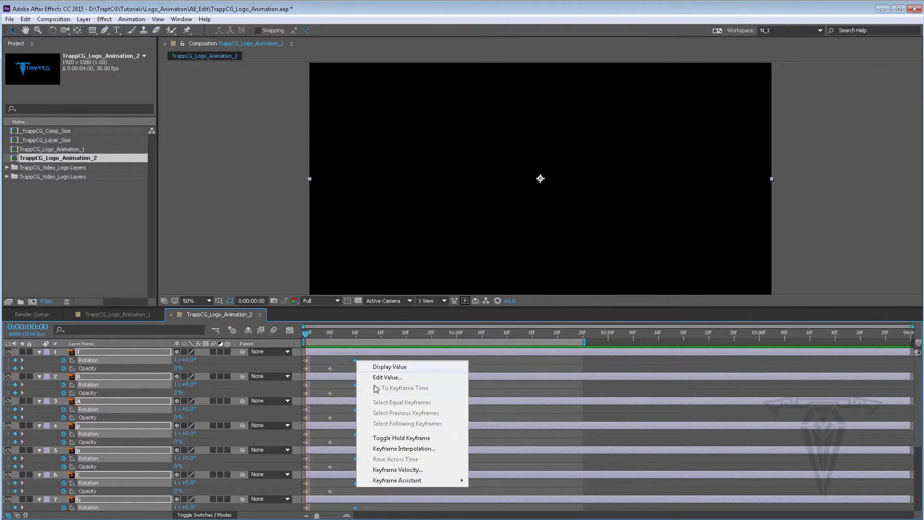
mouse_move(389, 482)
click(266, 513)
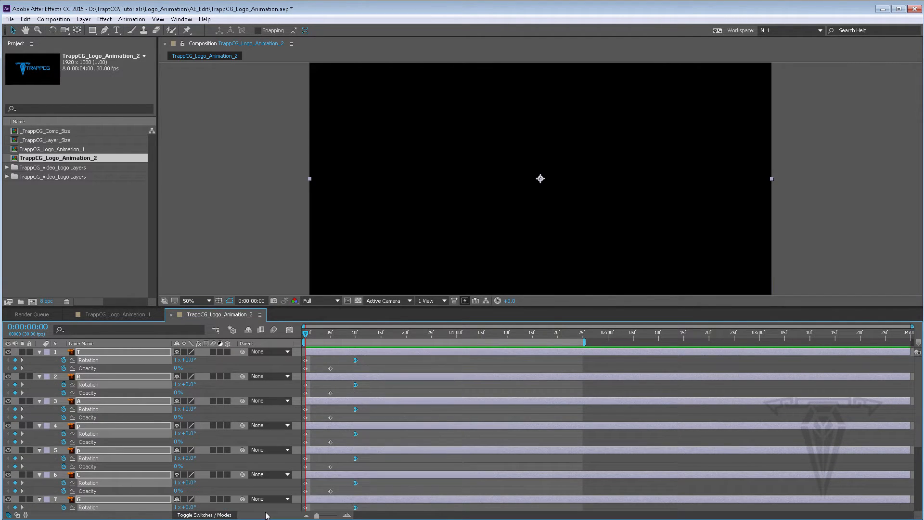
Step: Scrub to 0:00:00:10 to check the letters' eased spin, then collapse the letter layers' keyframes
click(340, 362)
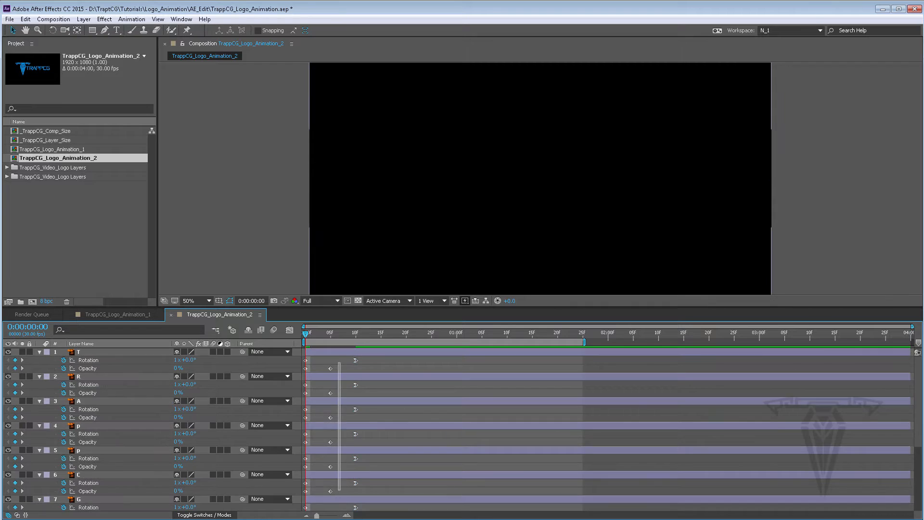
scroll(340, 363, down, 5)
drag(325, 492, 323, 476)
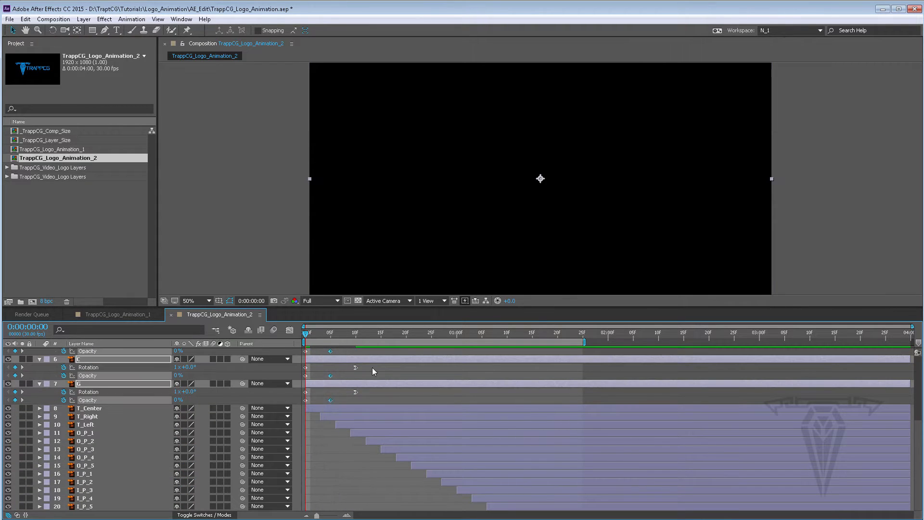
scroll(372, 367, up, 5)
drag(310, 333, 356, 334)
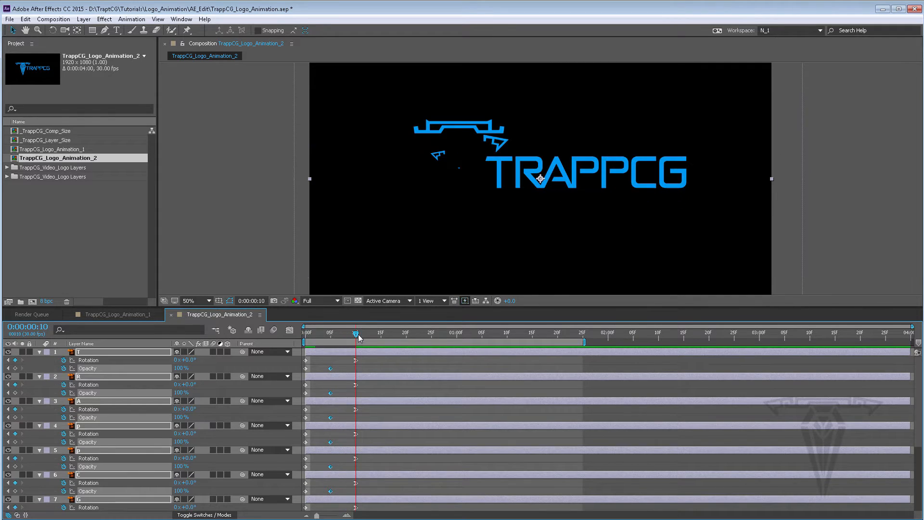
key(u)
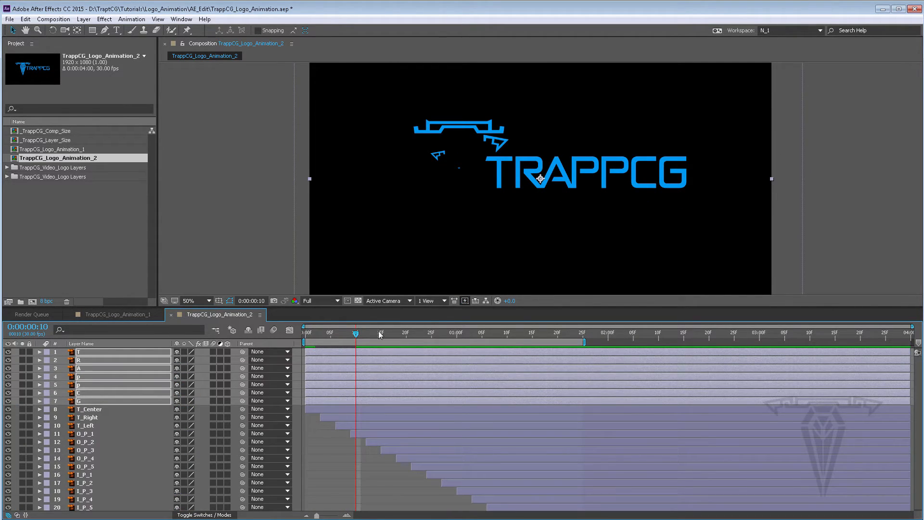
Step: Trim the letter layers' out points at 0:00:00:02 and sequence them one after another with Sequence Layers
drag(355, 333, 316, 335)
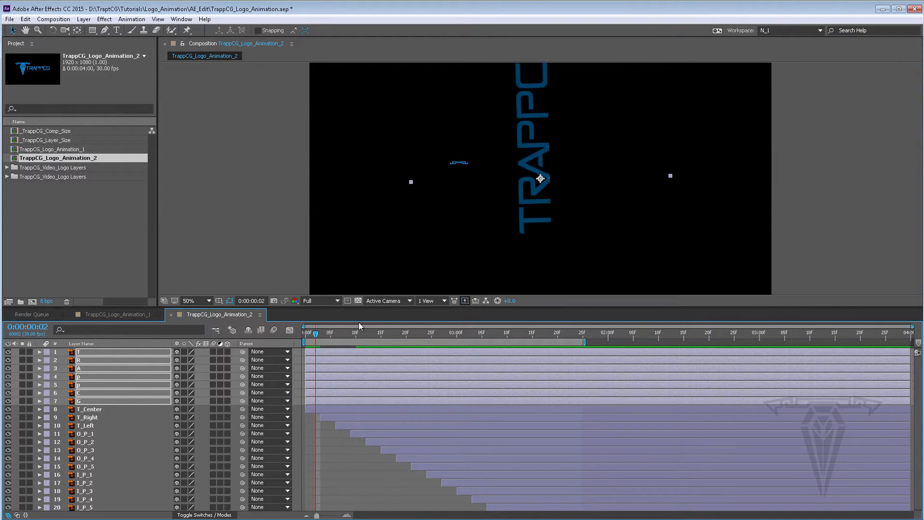
key(alt+bracketright)
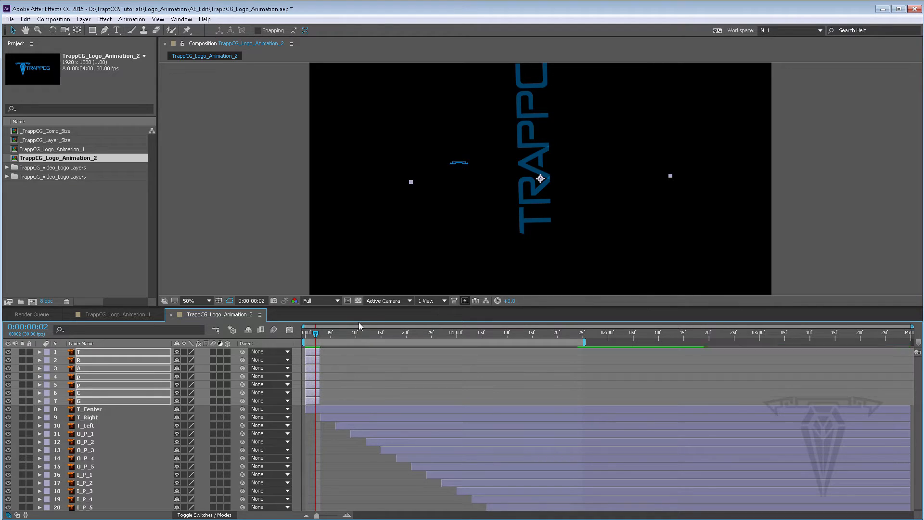
right_click(311, 357)
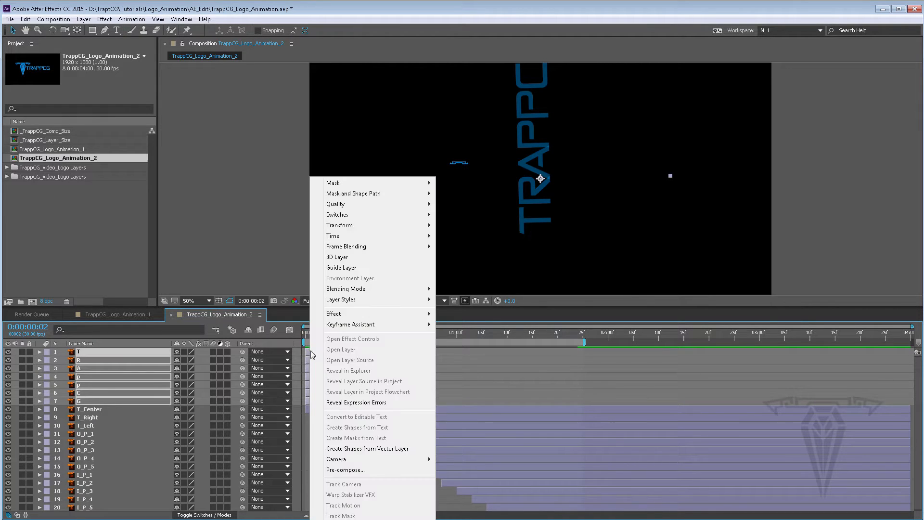
mouse_move(357, 326)
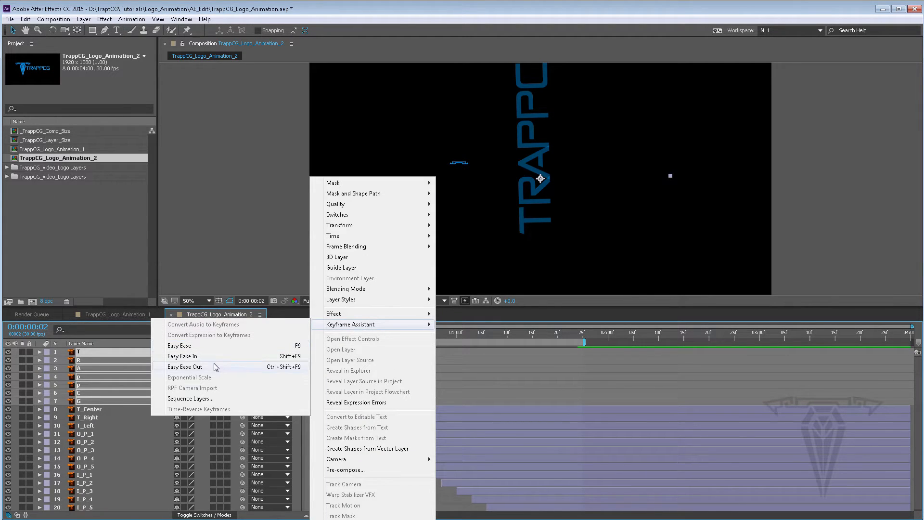
click(207, 398)
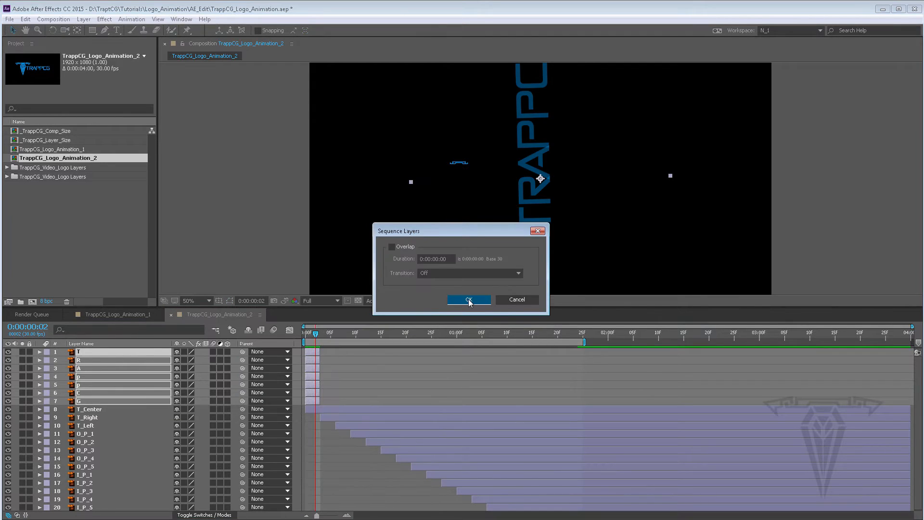
click(469, 300)
Step: Extend the letter layers' out points to the end of the composition
click(638, 333)
drag(718, 337, 916, 339)
key(alt+bracketright)
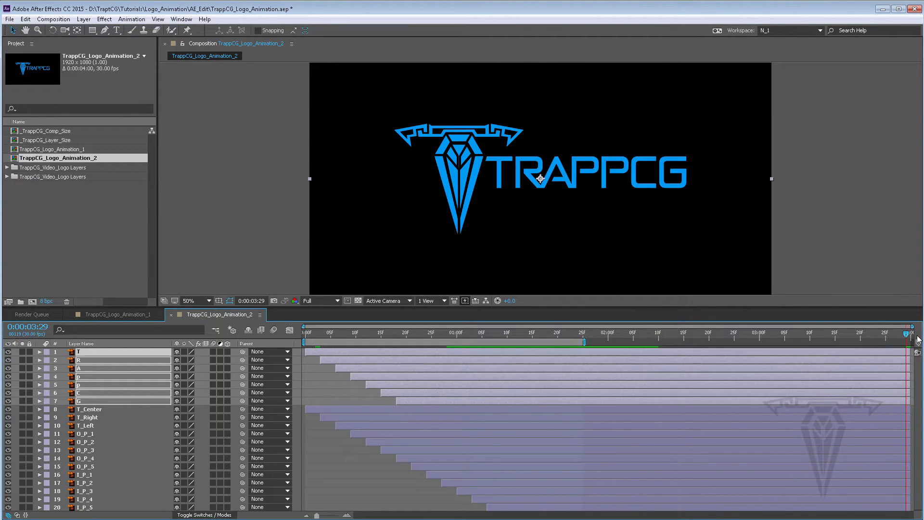
Step: Play back the animation from the start to review the staggered letters
click(308, 336)
key(space)
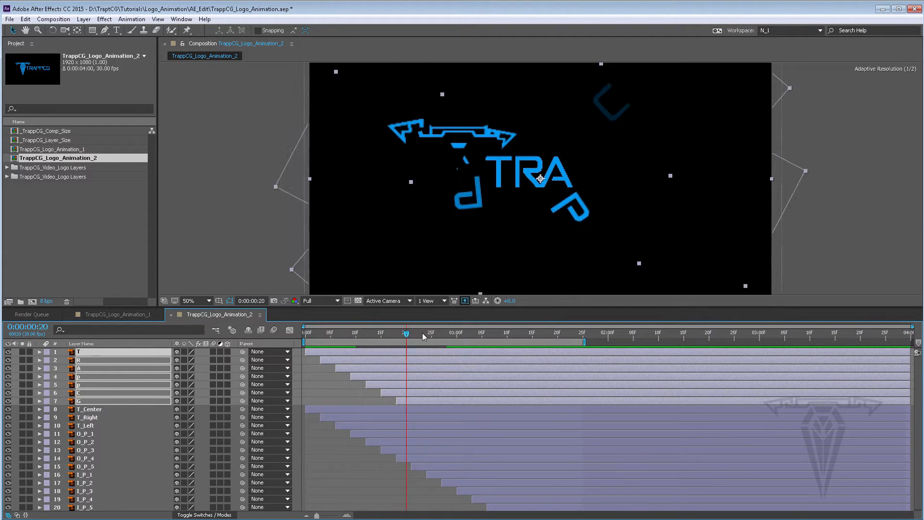
drag(350, 328, 234, 323)
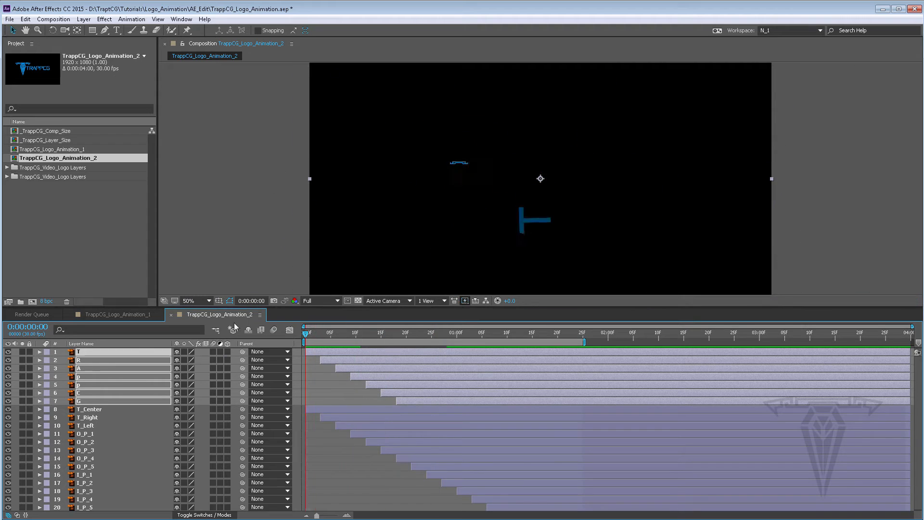
key(space)
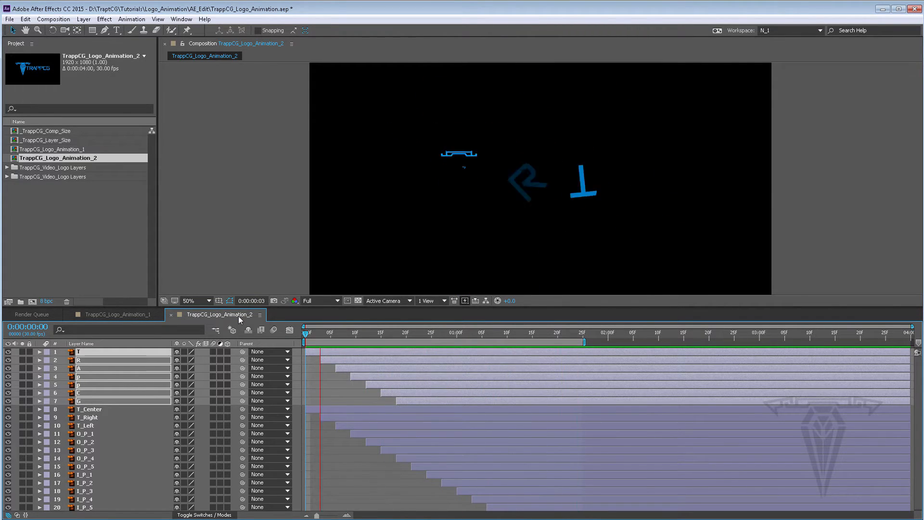
key(space)
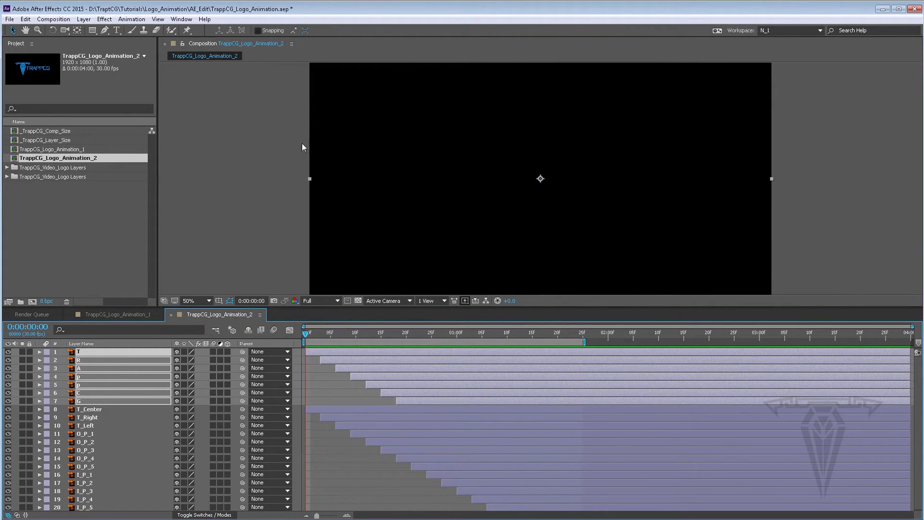
Step: Shift the sequenced letter layers about 18 frames later in time and preview
drag(342, 351, 432, 353)
key(space)
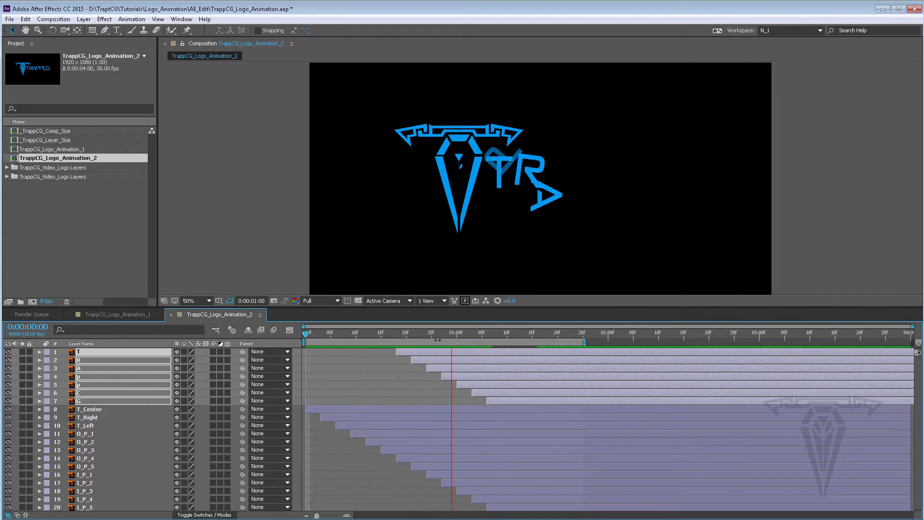
Step: Enable motion blur for the composition and switch it on for the letter layers
drag(484, 332, 518, 331)
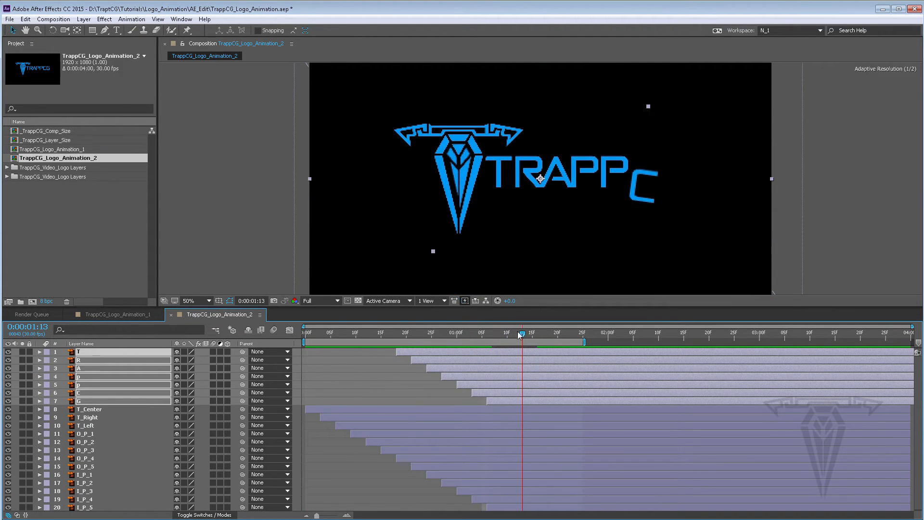
click(274, 332)
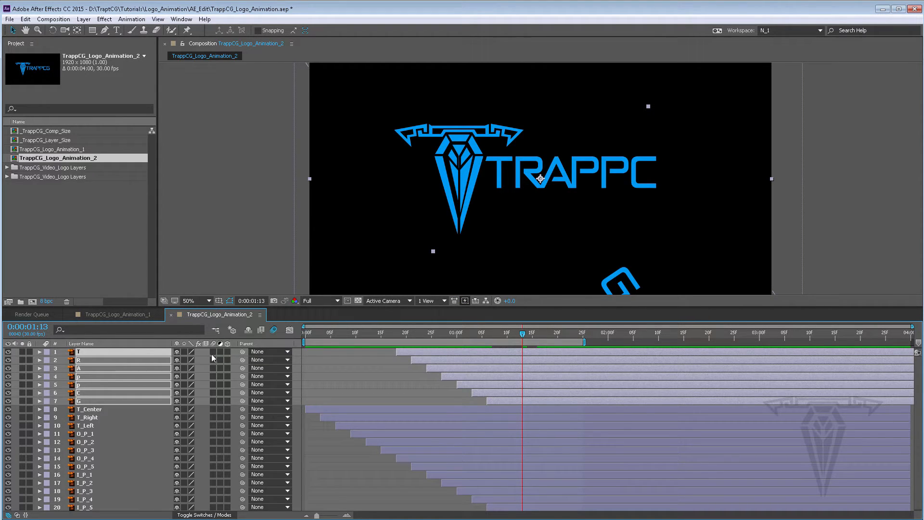
drag(214, 376, 218, 400)
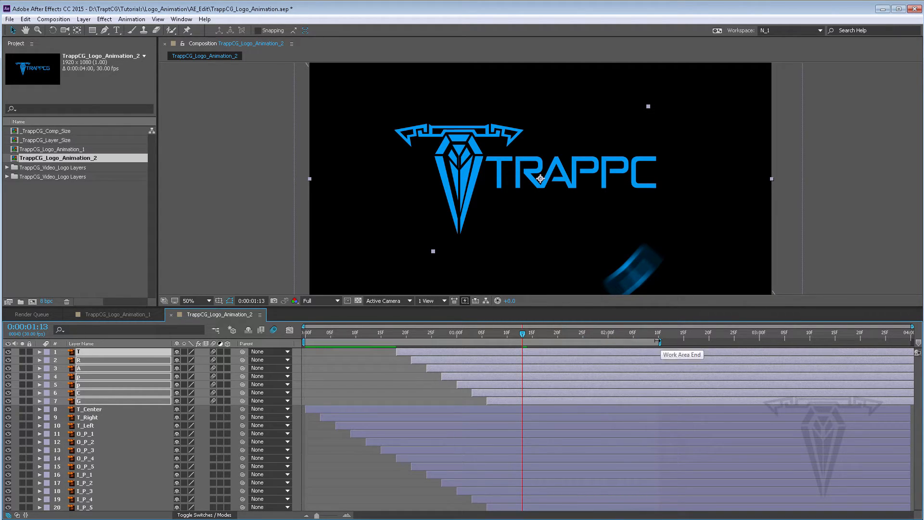
Step: Set the preview resolution to Quarter and play back the animation
key(space)
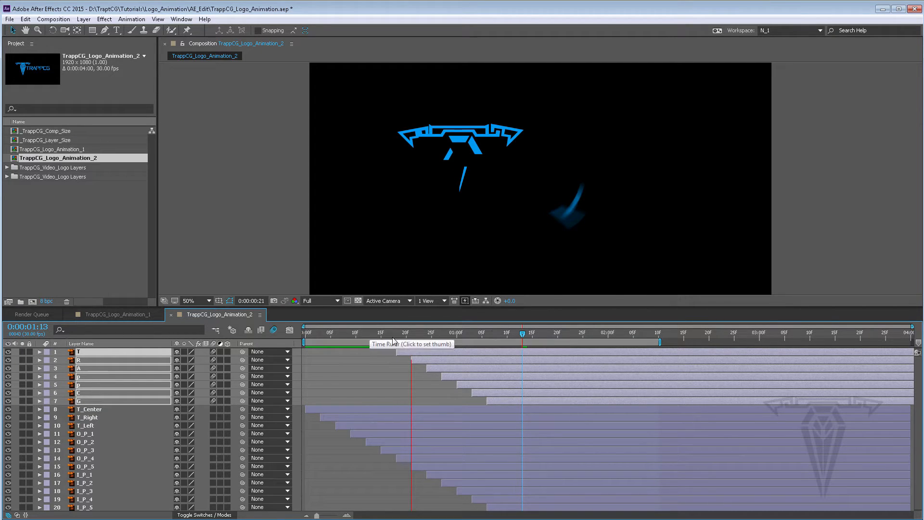
click(385, 333)
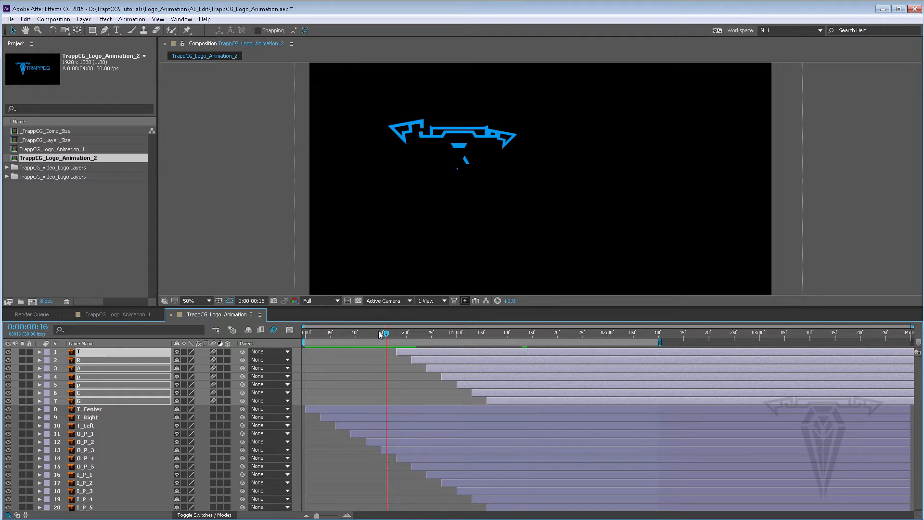
click(331, 302)
click(328, 358)
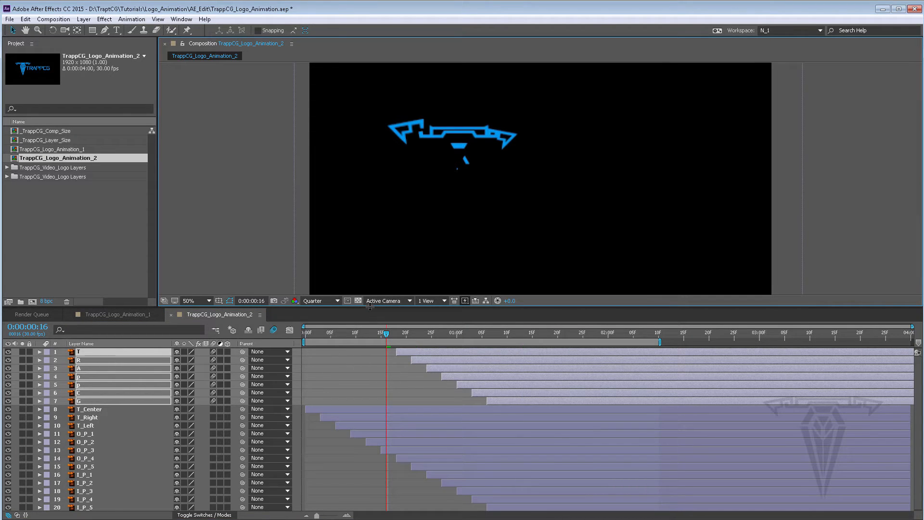
key(space)
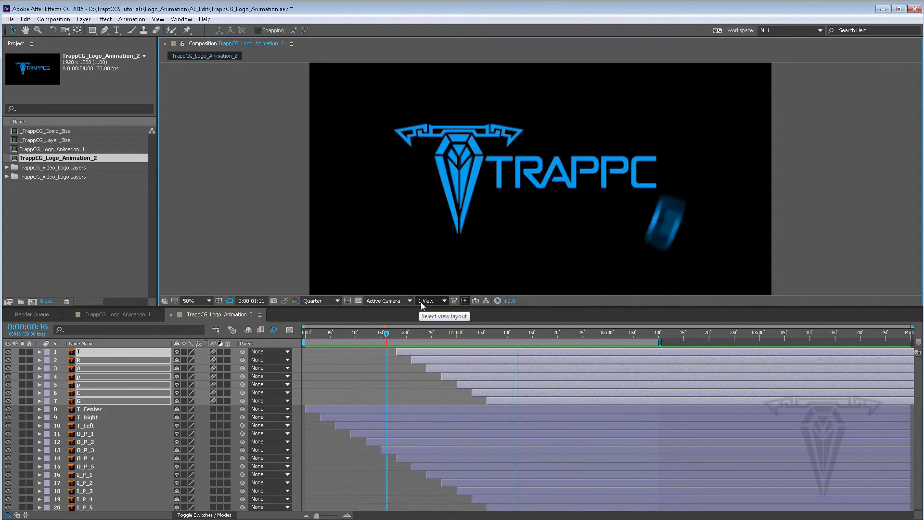
click(401, 334)
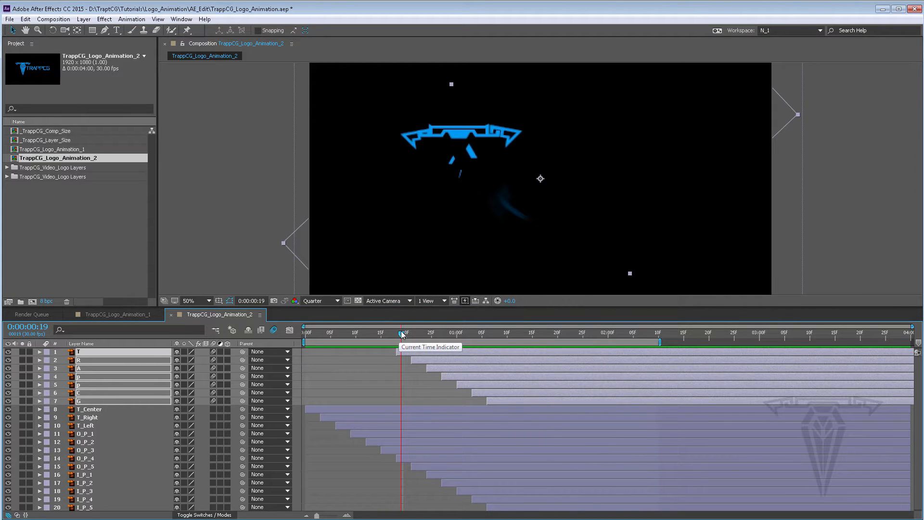
key(space)
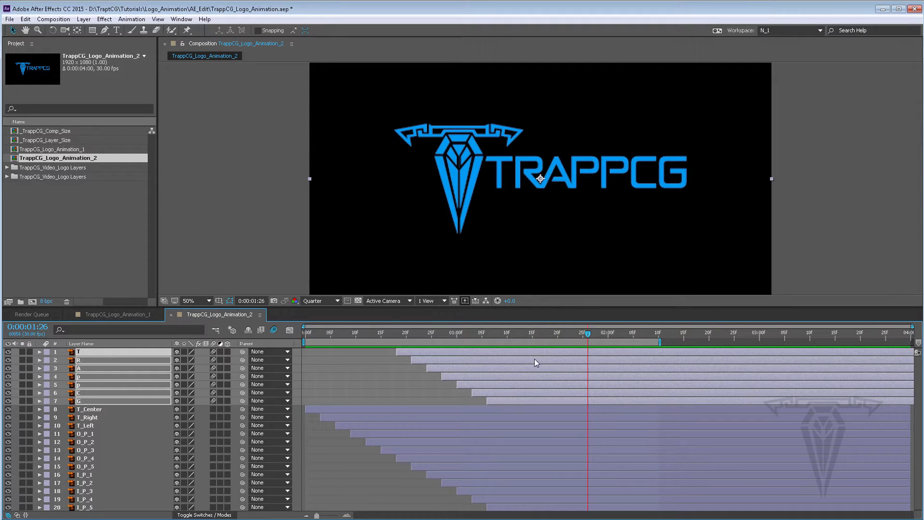
Step: Set the letter layers' Anchor Point to 771, 576
key(a)
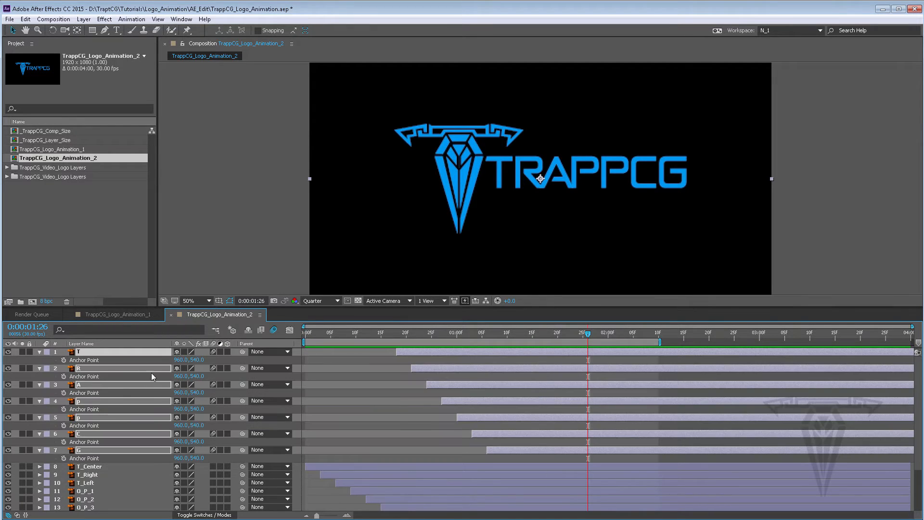
drag(180, 362, 83, 356)
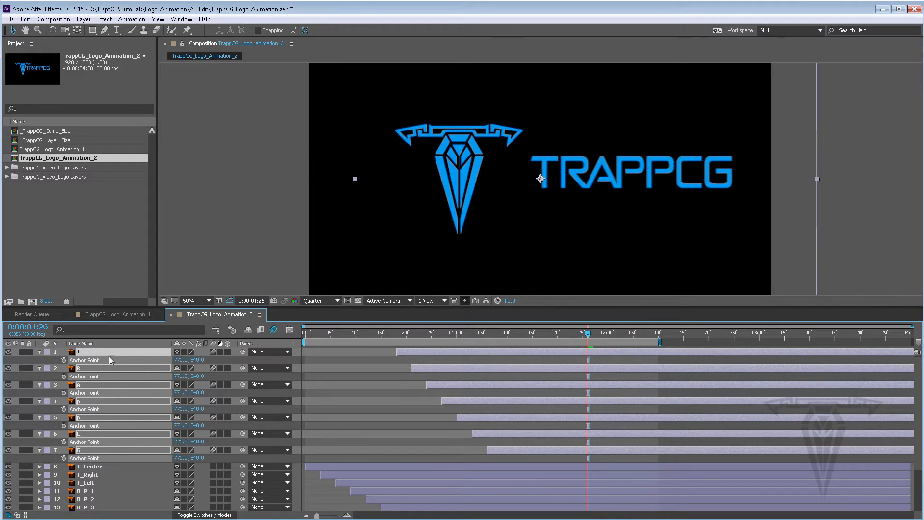
drag(195, 360, 217, 345)
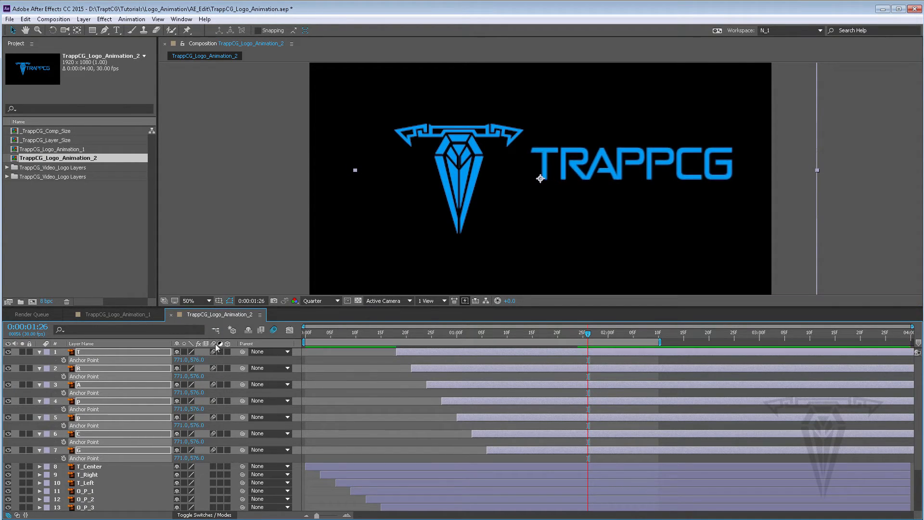
Step: Set the letter layers' Position to 771, 576, preview the result and collapse the layers
key(p)
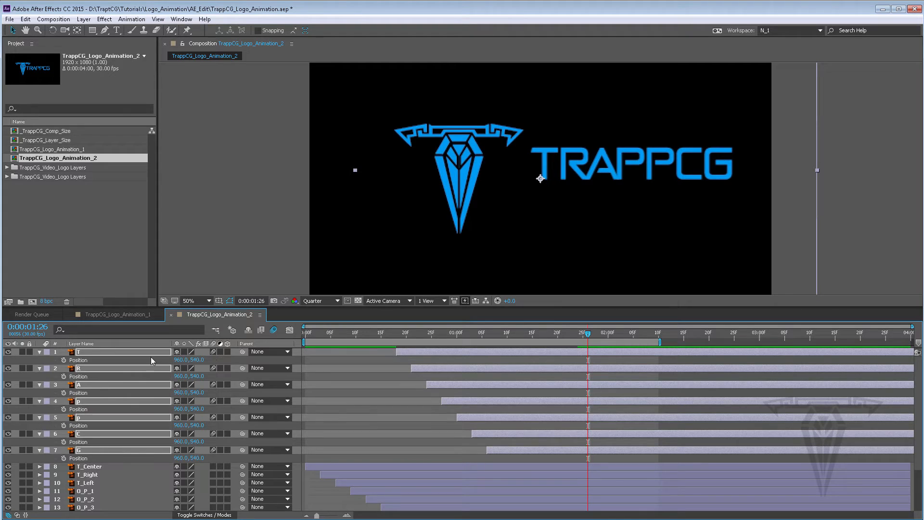
click(39, 352)
ctrl+click(39, 351)
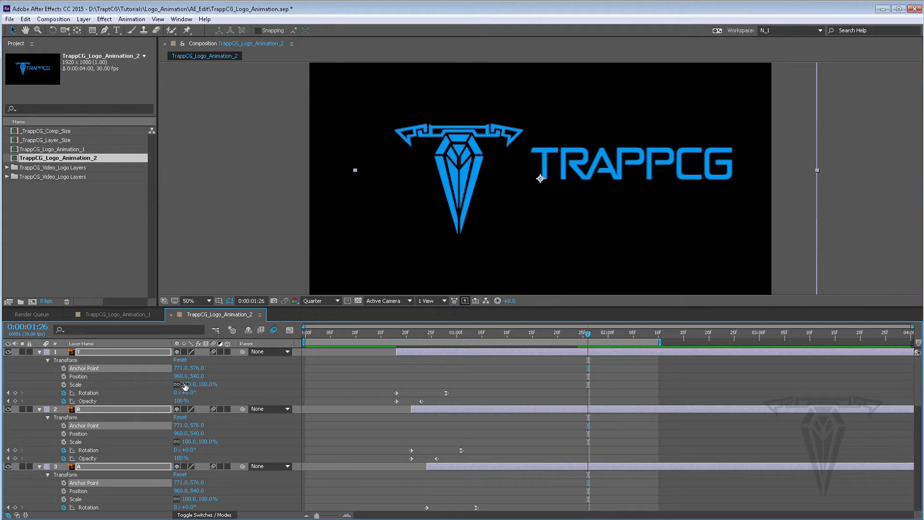
click(181, 376)
text(771)
key(Tab)
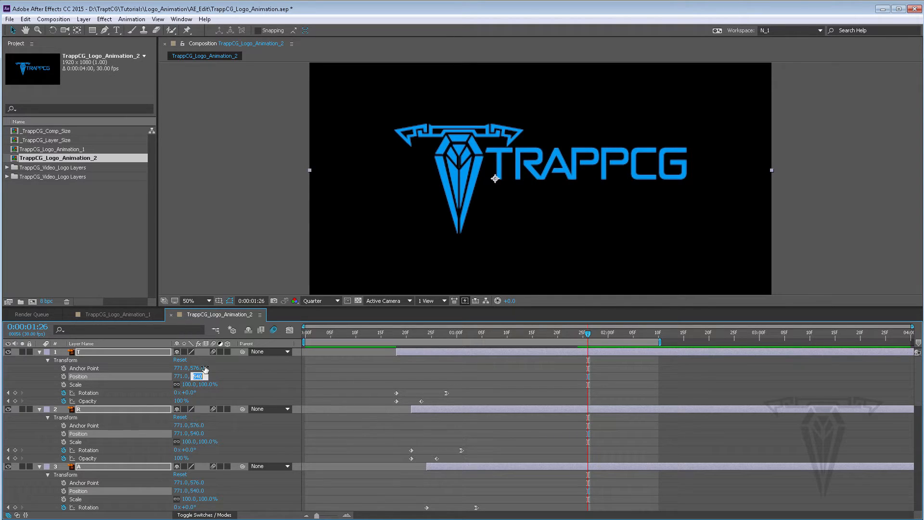
text(576)
key(Return)
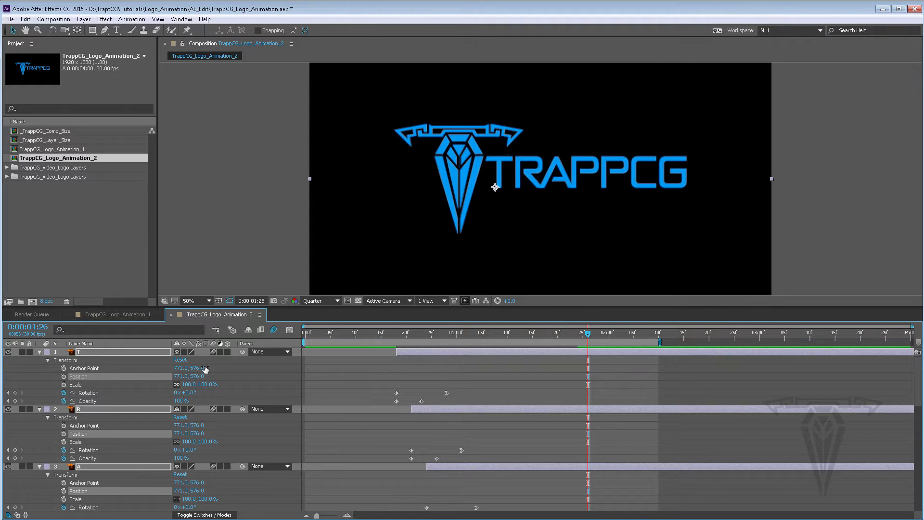
key(space)
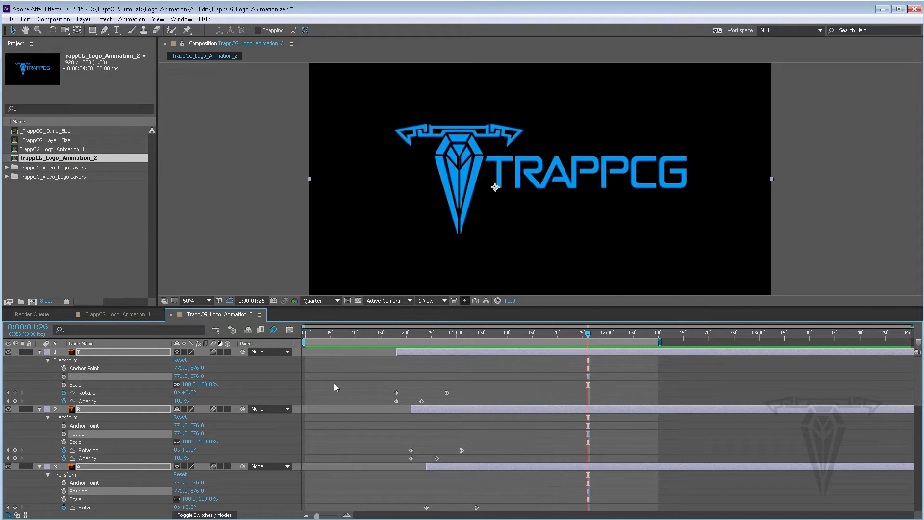
click(40, 352)
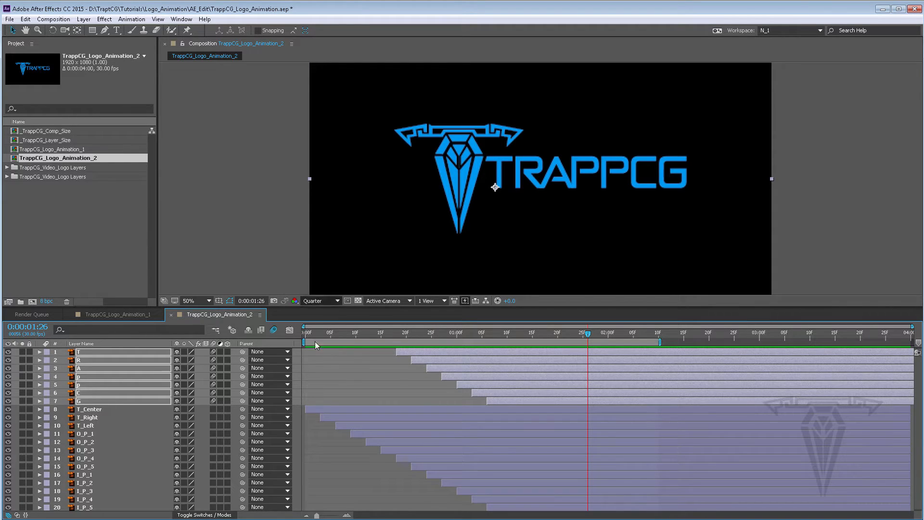
Step: Save the project
click(9, 19)
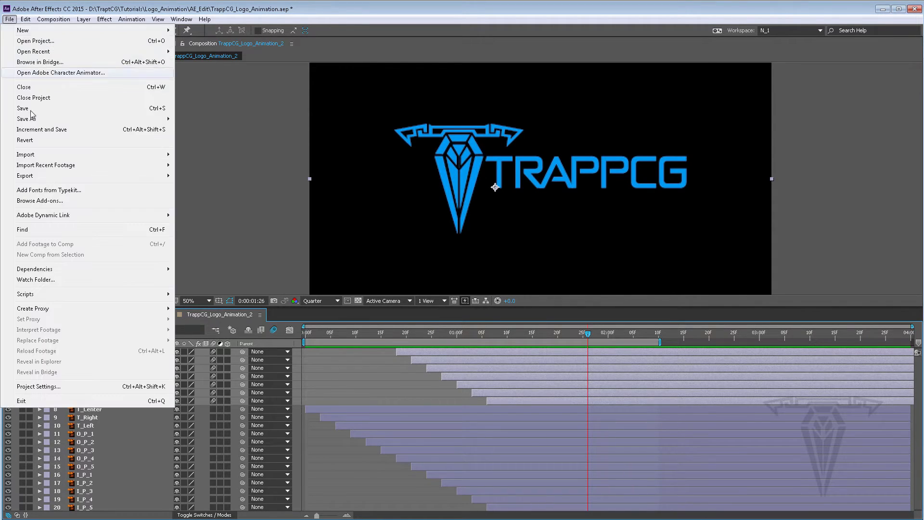
click(22, 114)
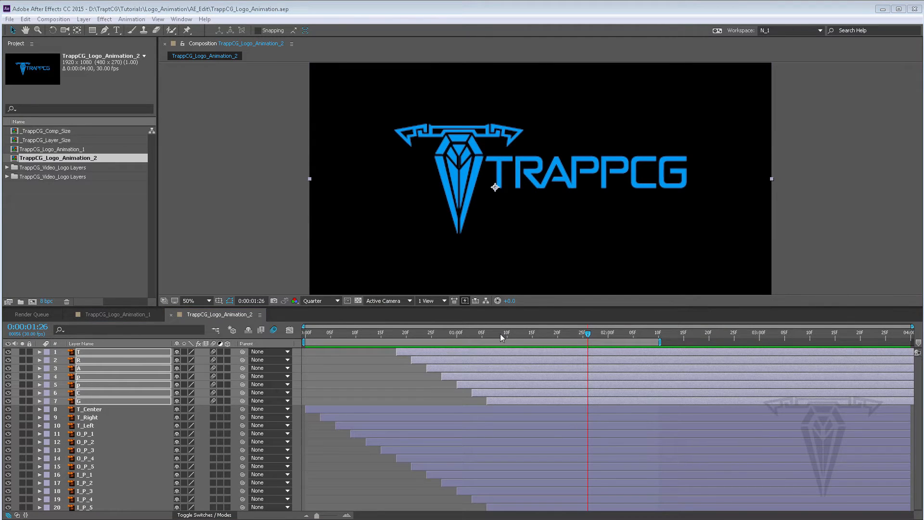
Step: Set the composition's motion blur Shutter Angle to 300 in the advanced composition settings
drag(501, 333, 494, 333)
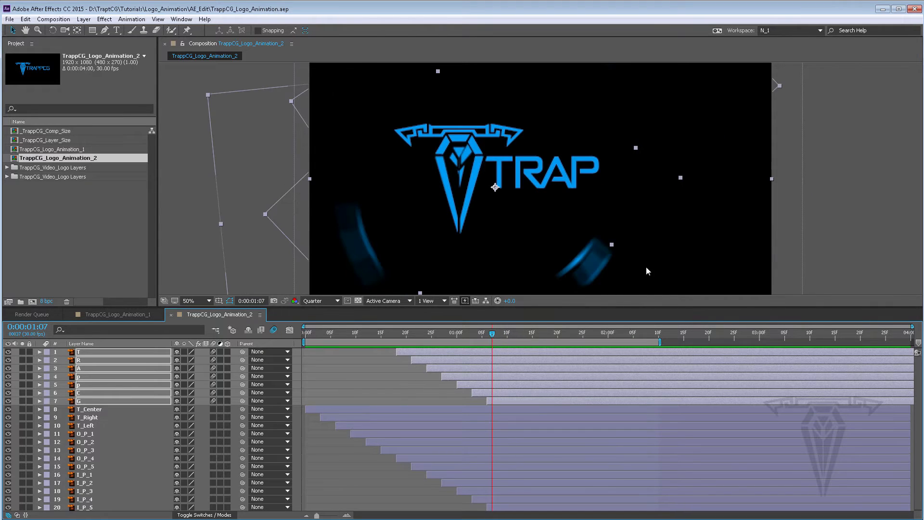
click(53, 20)
click(64, 39)
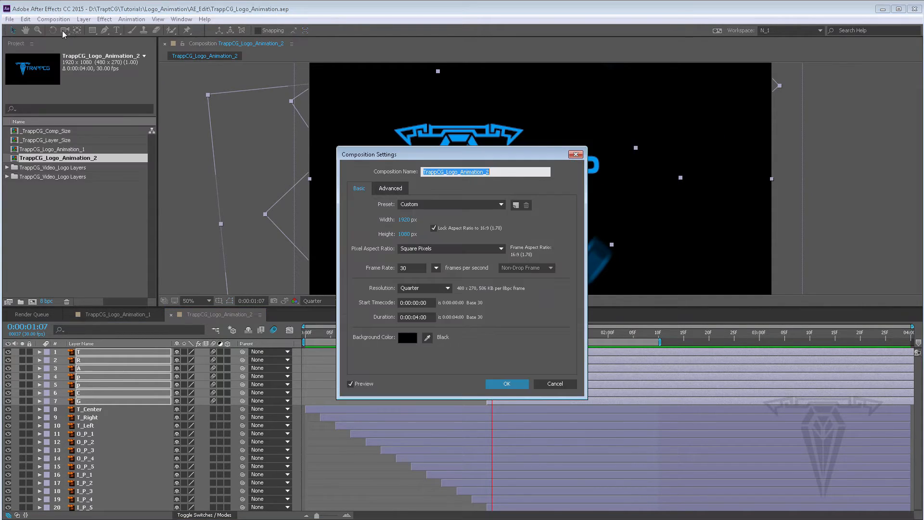
click(417, 206)
click(440, 184)
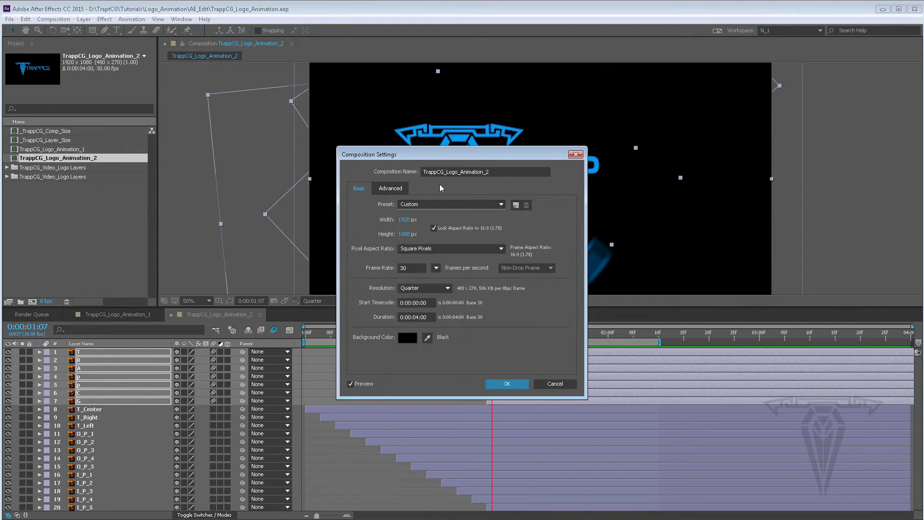
click(391, 189)
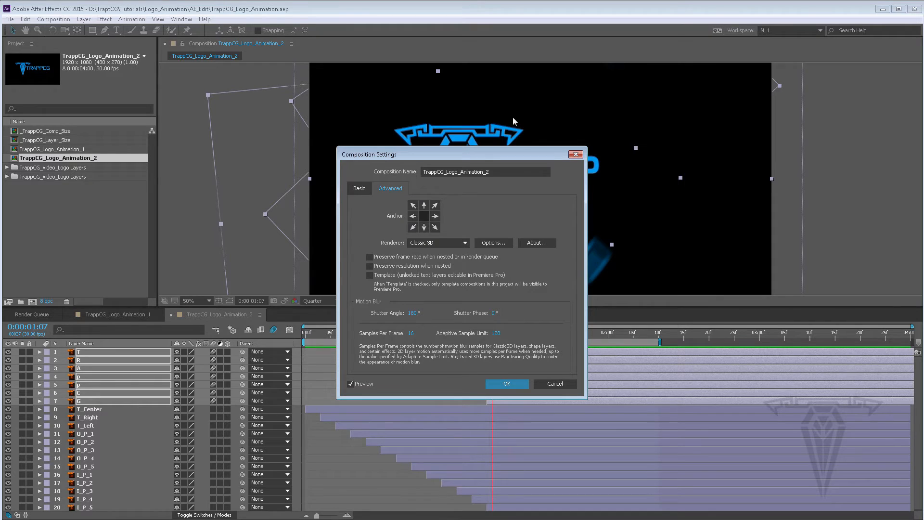
drag(487, 153, 302, 158)
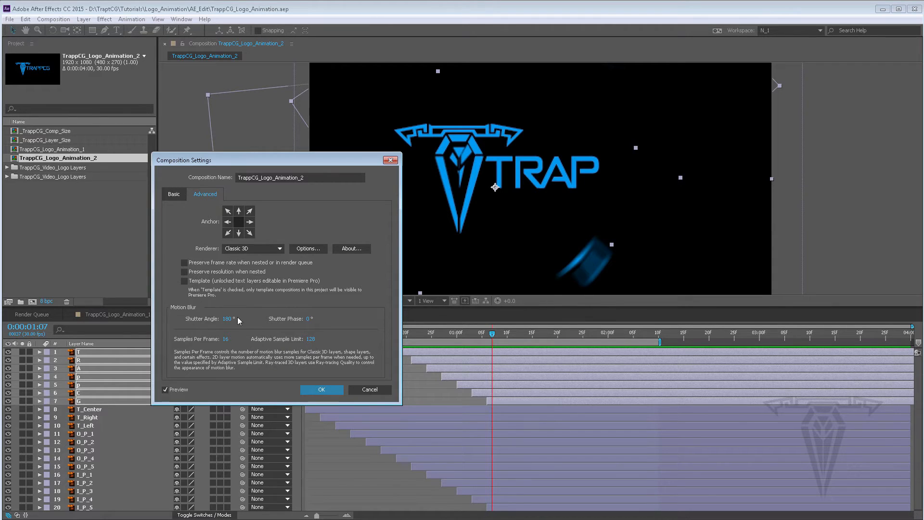
click(226, 319)
text(300)
key(Return)
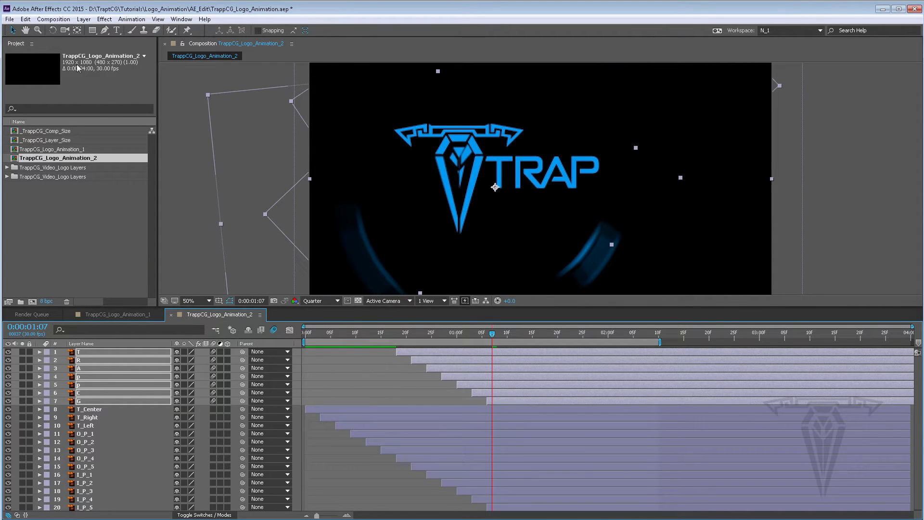
Step: Set the composition's motion blur Shutter Angle to 600
click(50, 20)
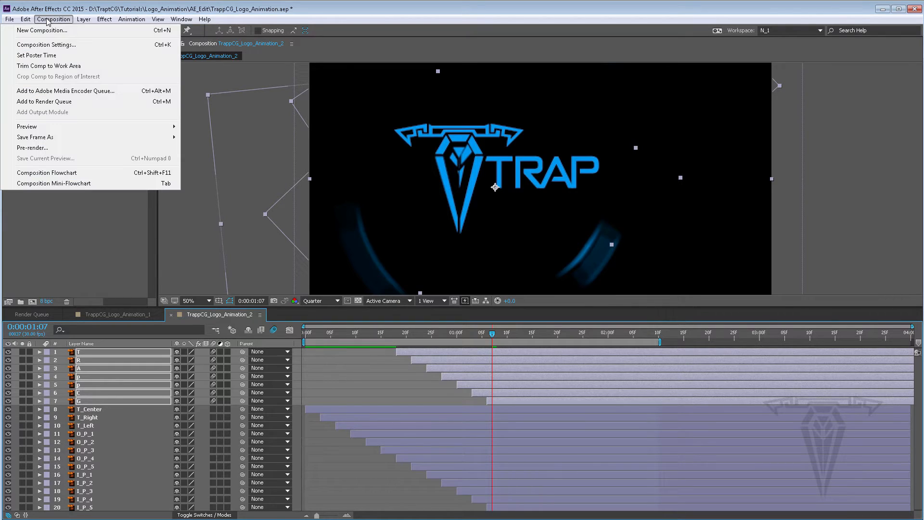
click(55, 46)
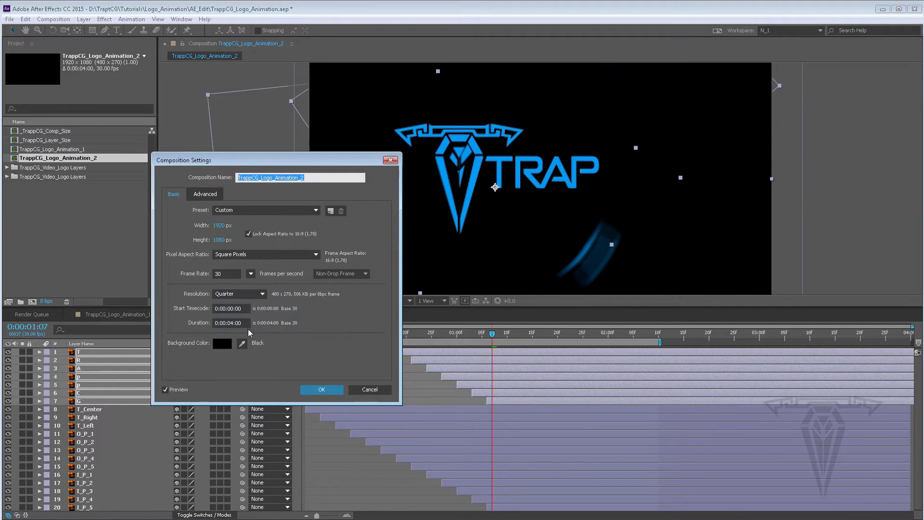
click(204, 195)
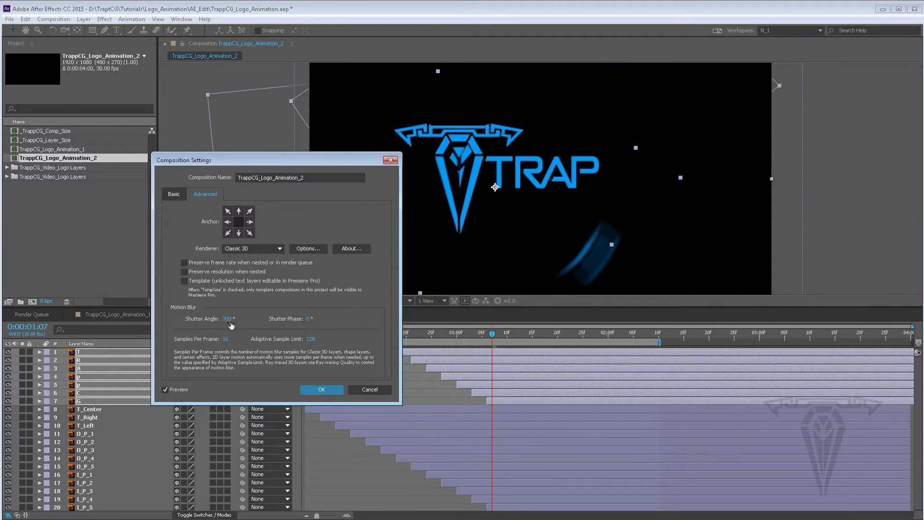
text(600)
key(Return)
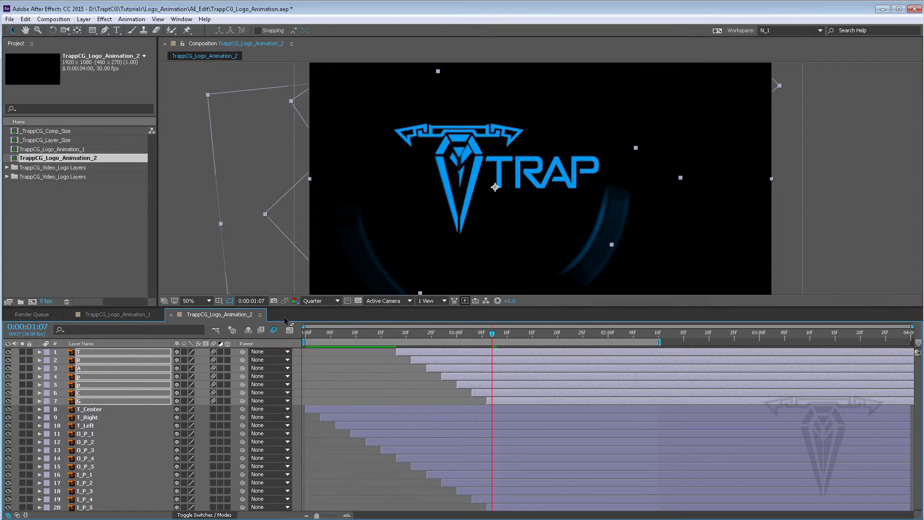
Step: Play back and scrub through the letter animation to check the motion blur
key(space)
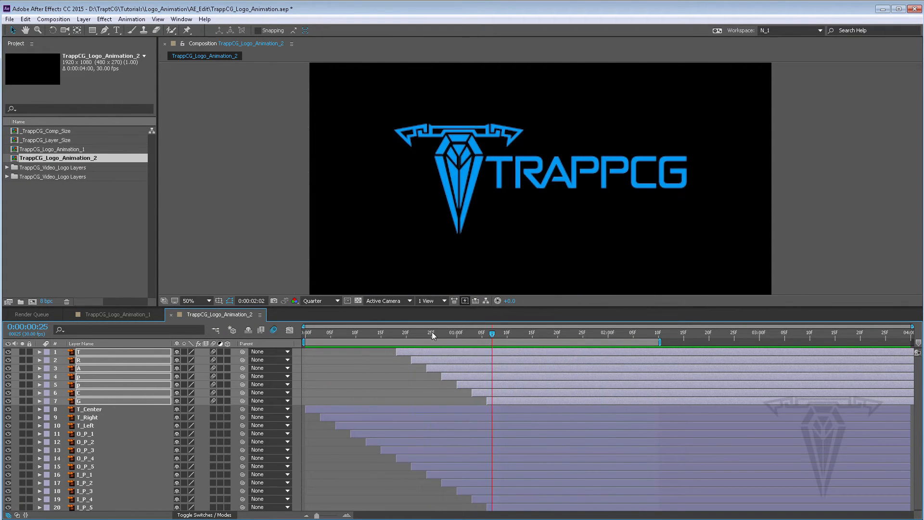
drag(436, 333, 532, 333)
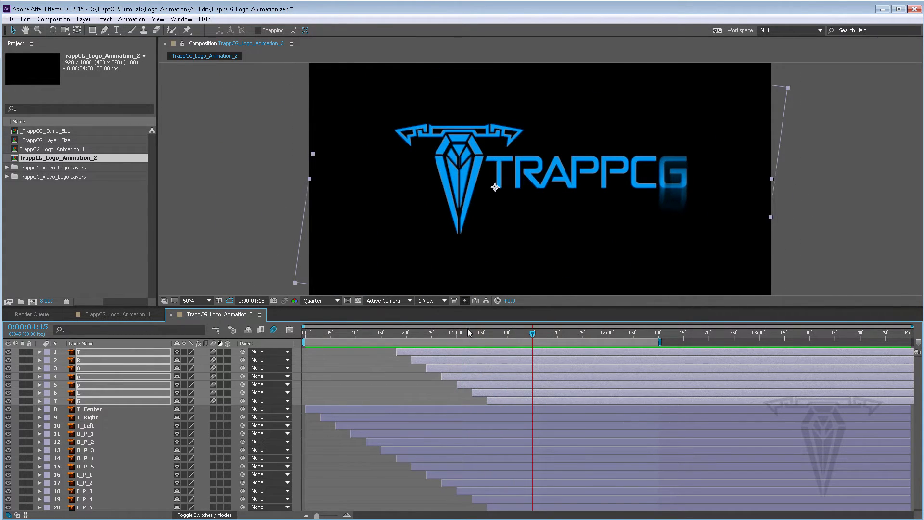
drag(470, 332, 473, 334)
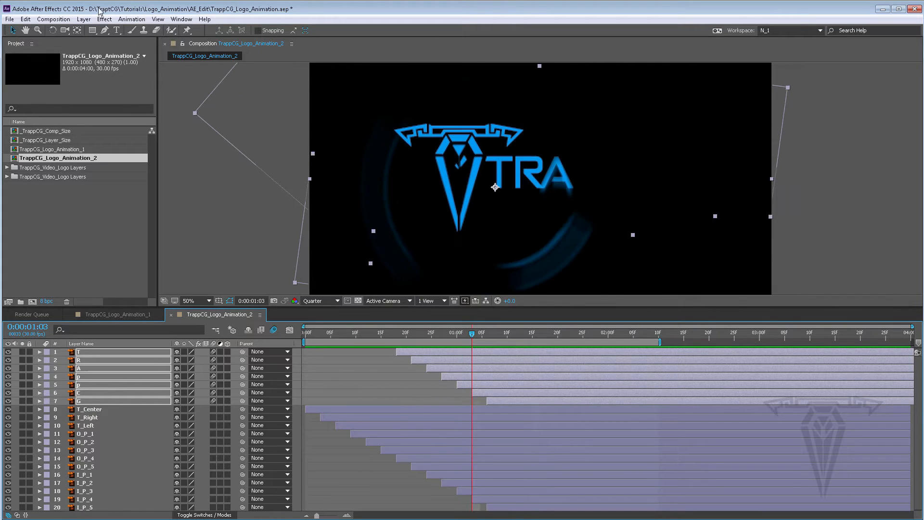
Step: Review the motion blur samples in the advanced composition settings and play back the preview again
click(53, 19)
click(56, 45)
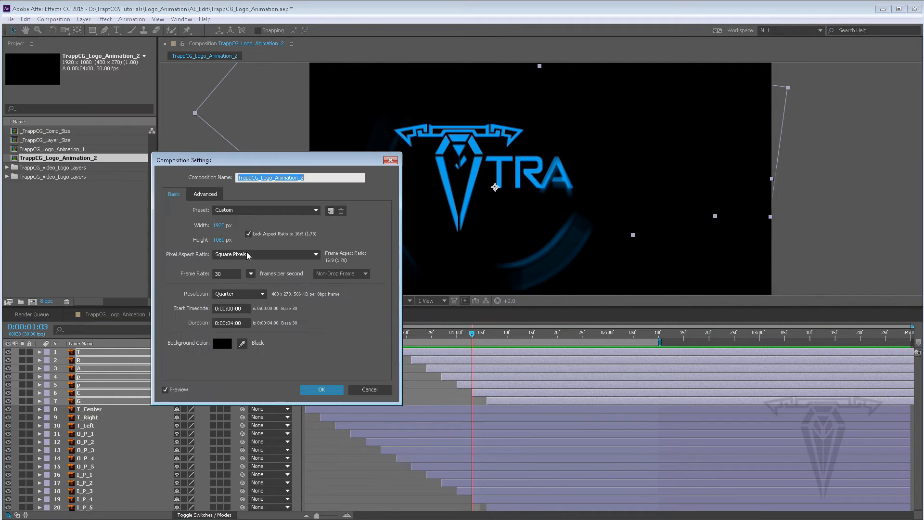
click(205, 194)
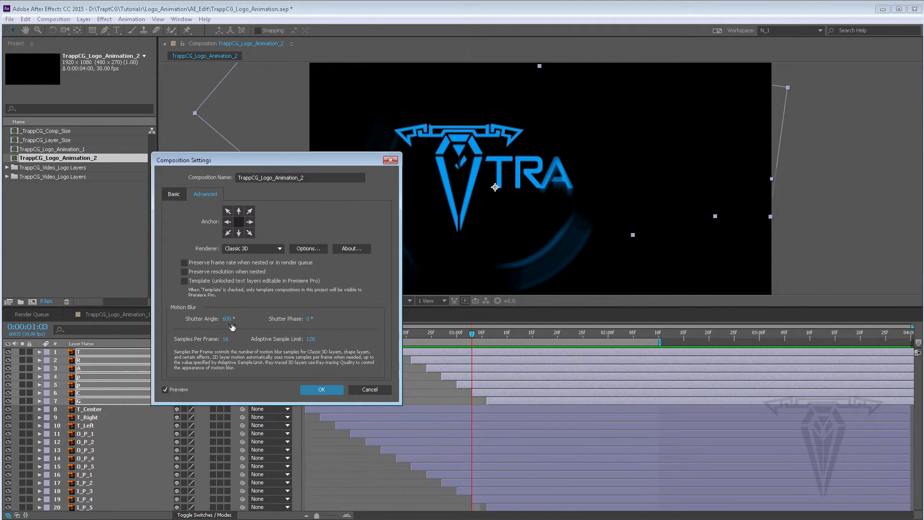
click(229, 339)
key(Return)
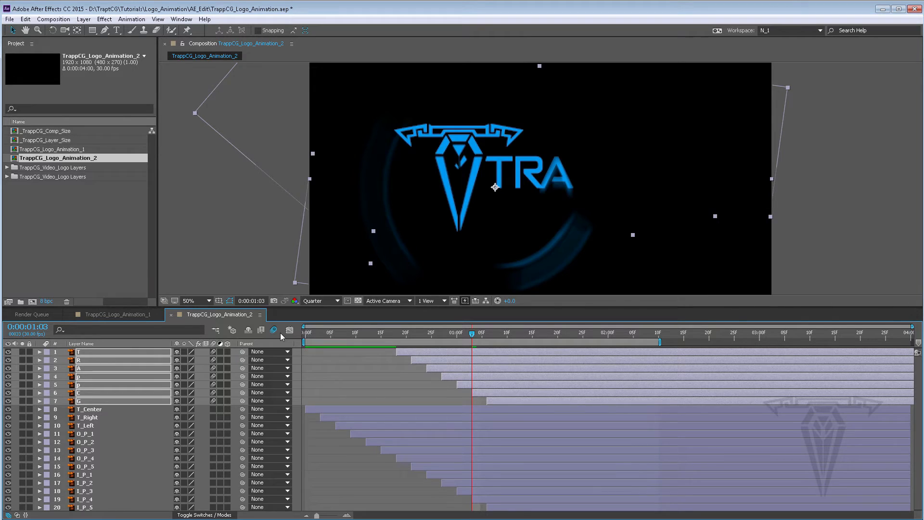
key(space)
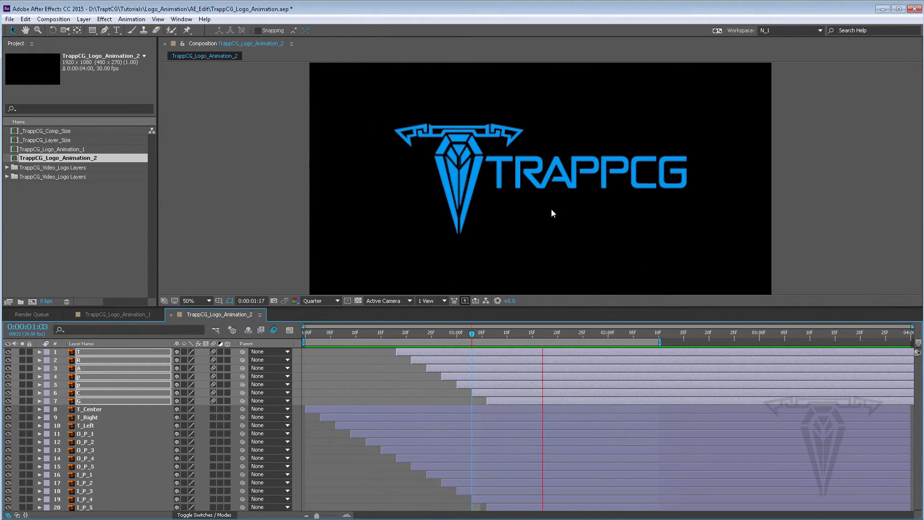
key(space)
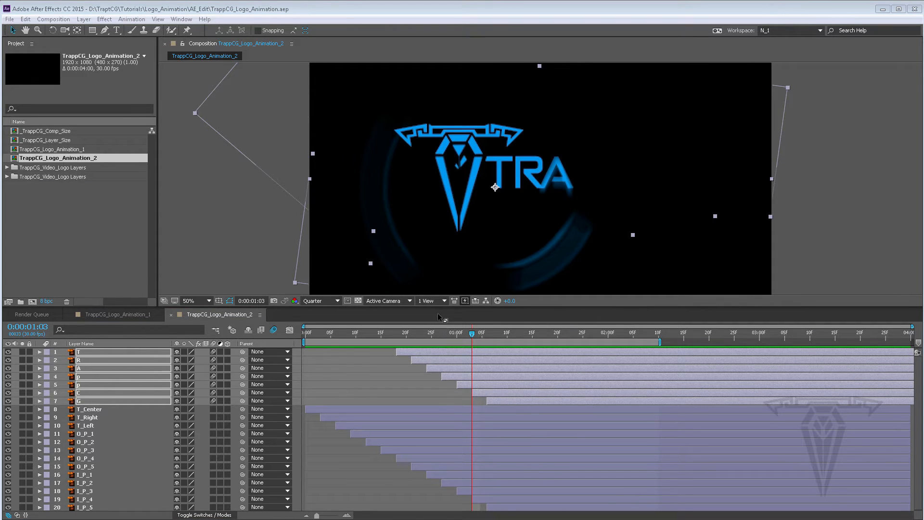
Step: Open the Effects & Presets panel, dock it beside the Project panel and resize the panels
click(182, 20)
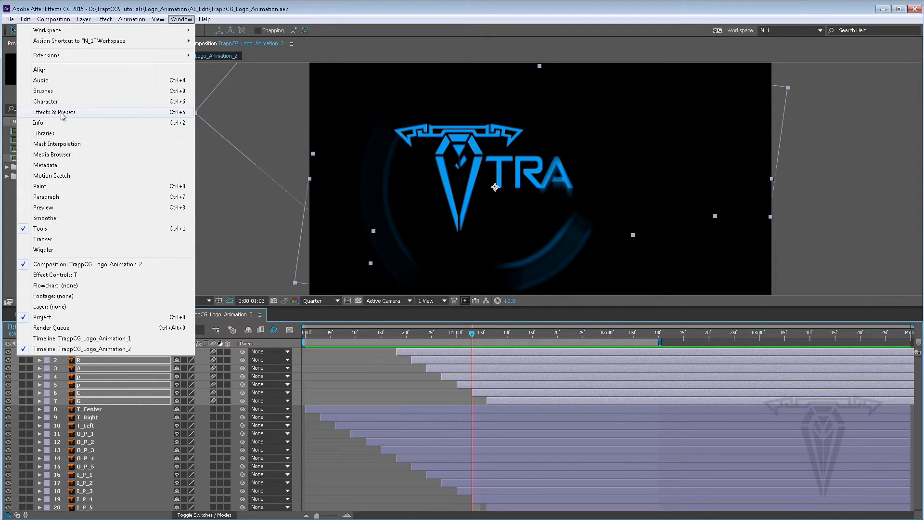
click(98, 113)
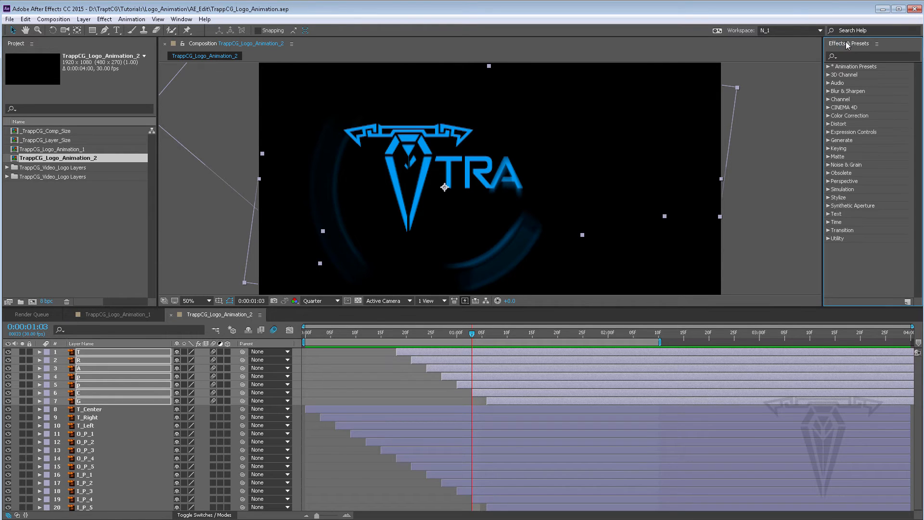
drag(848, 45, 74, 44)
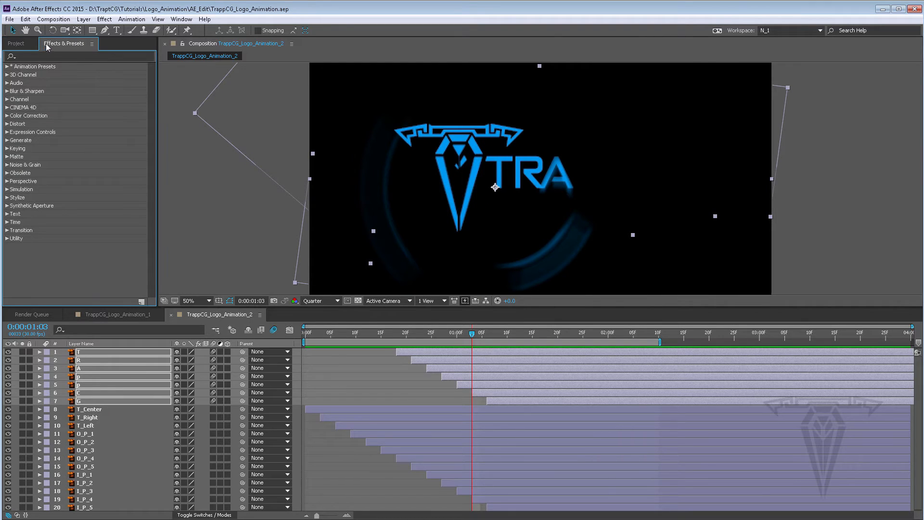
click(18, 43)
click(65, 45)
drag(55, 47, 118, 59)
drag(153, 87, 155, 88)
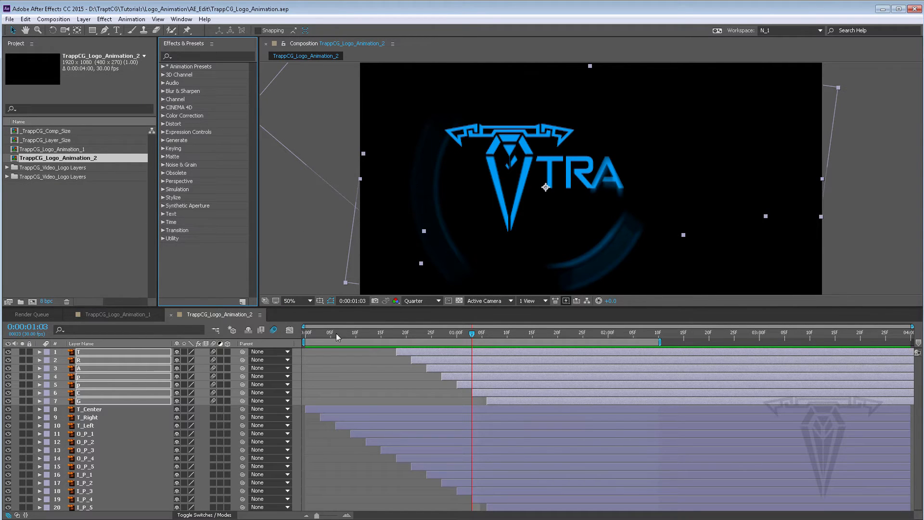
drag(334, 307, 342, 346)
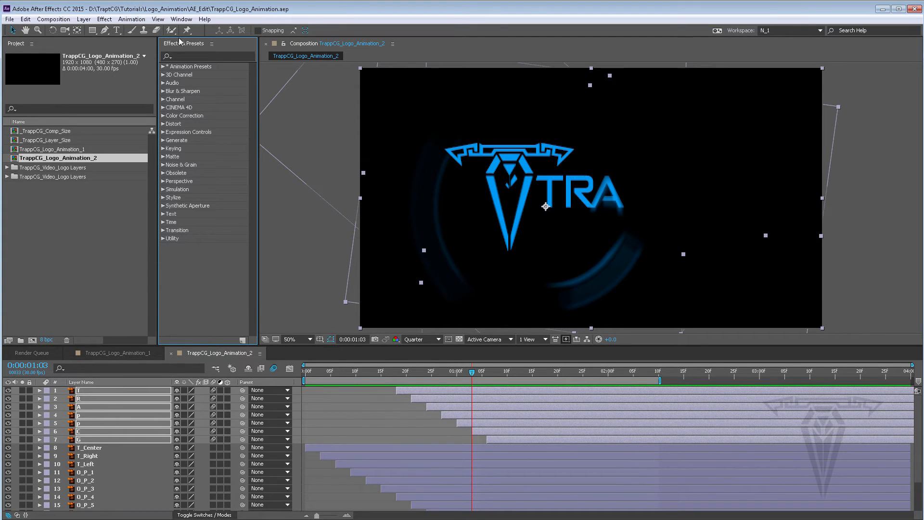
Step: Open the Effect Controls panel and dock it as a tab behind Effects & Presets
click(180, 20)
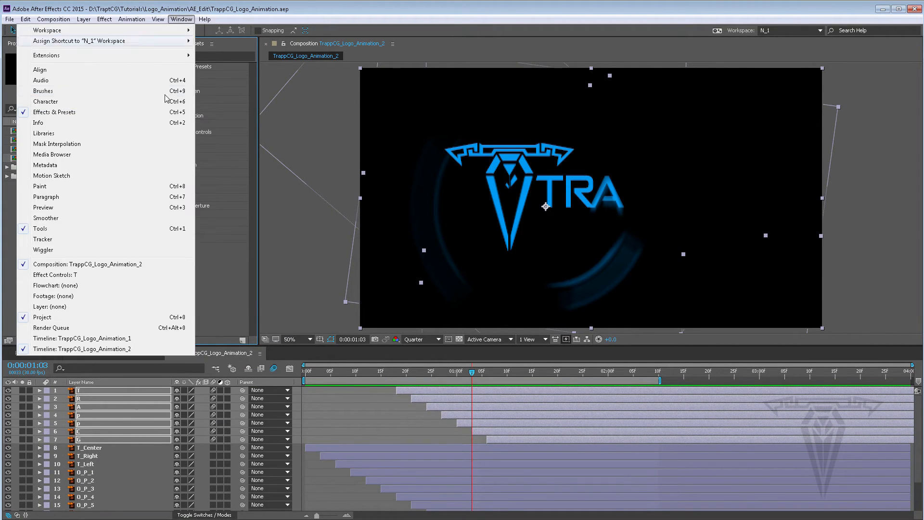
click(69, 276)
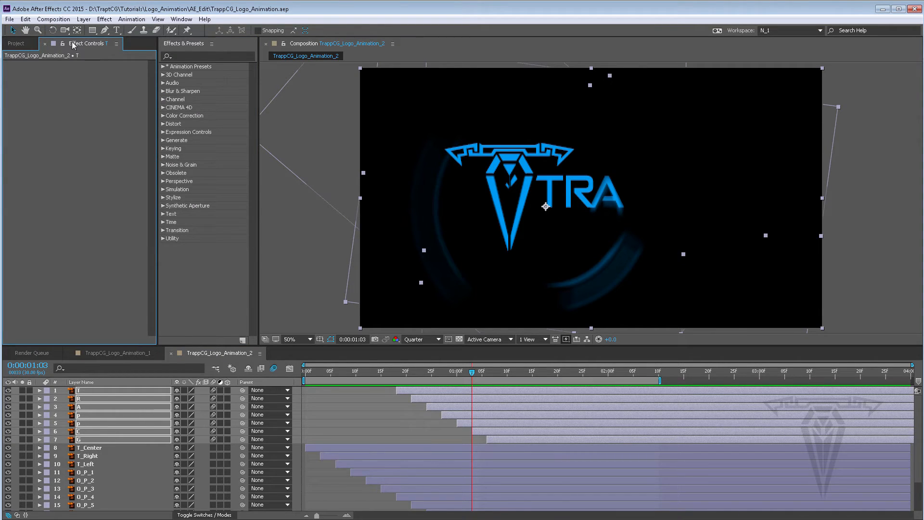
drag(77, 43, 235, 50)
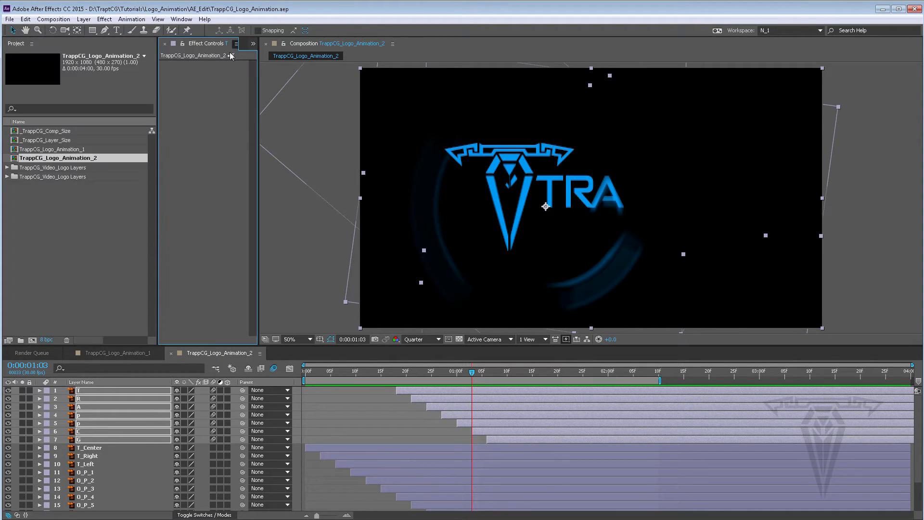
drag(158, 90, 127, 89)
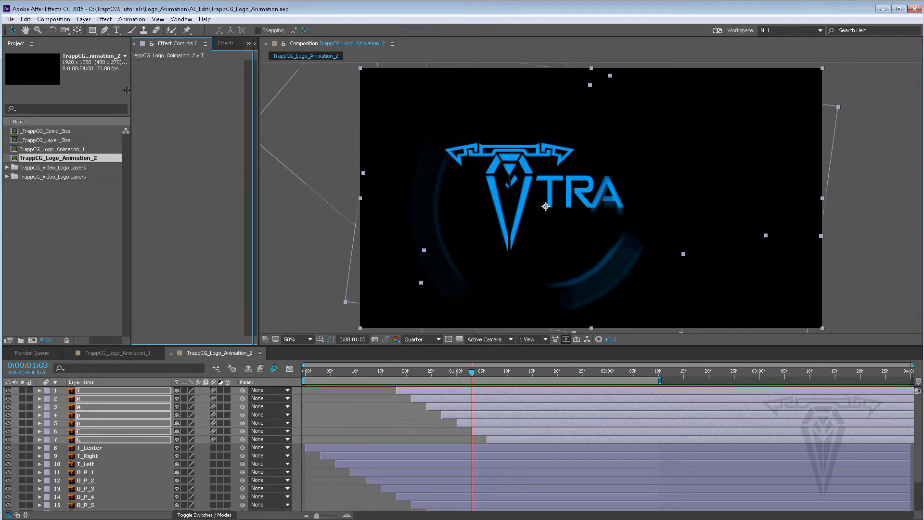
drag(259, 94, 290, 94)
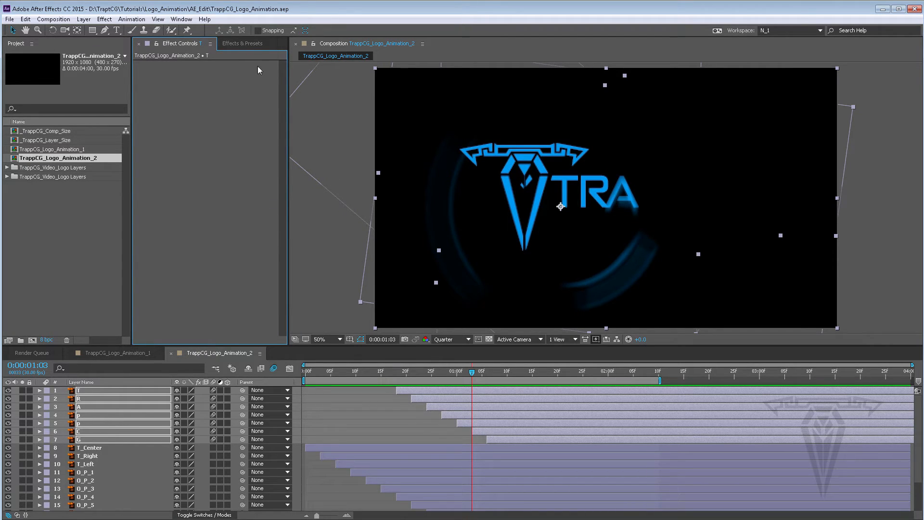
click(240, 44)
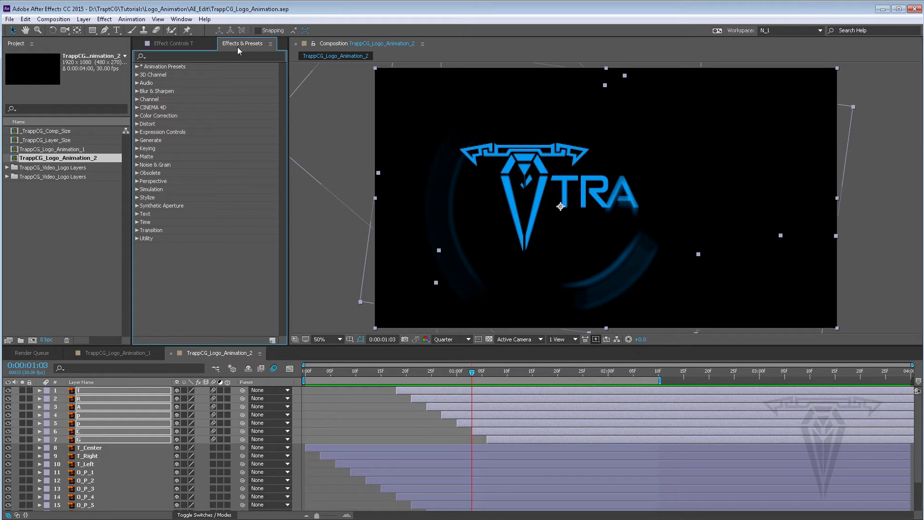
drag(250, 45, 171, 47)
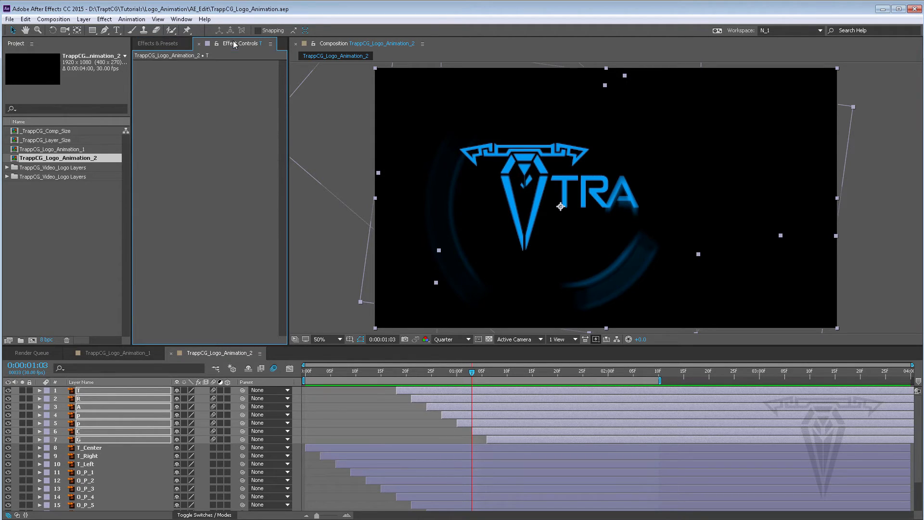
click(171, 46)
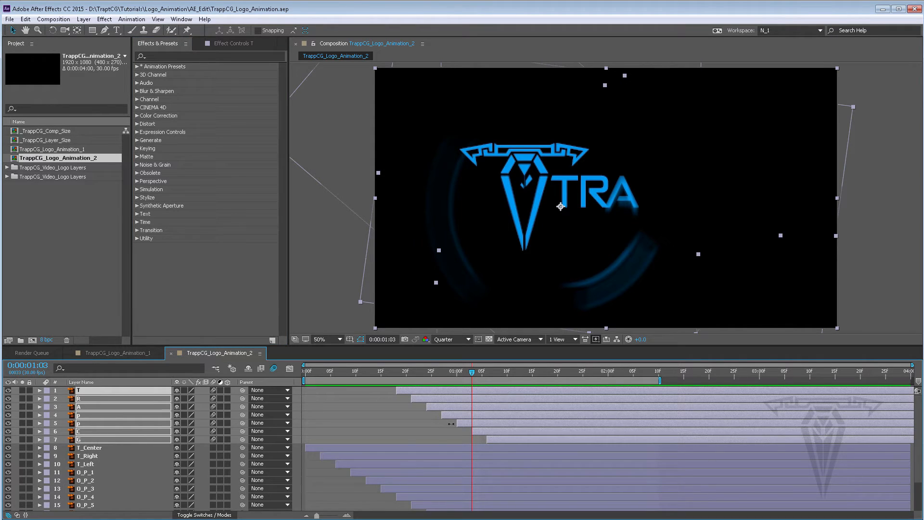
Step: Browse the Effects & Presets categories to locate the Glow effect under Stylize
click(415, 389)
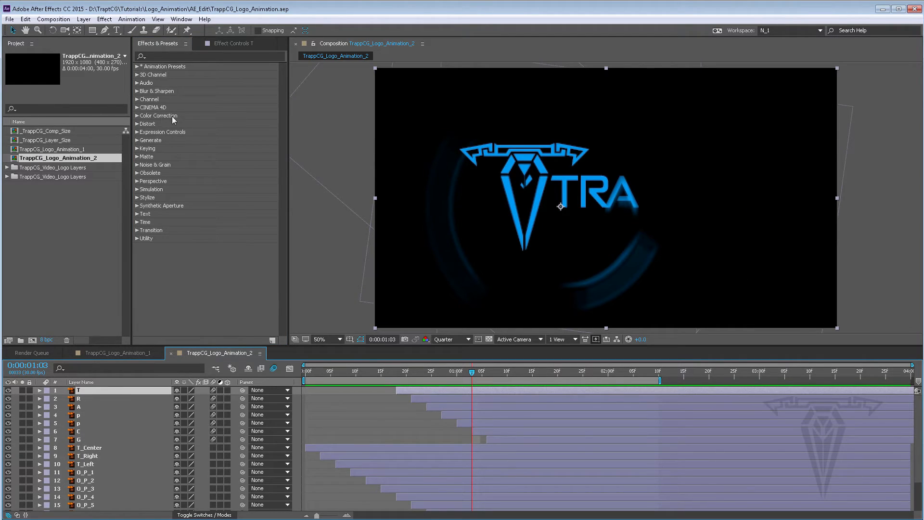
click(153, 54)
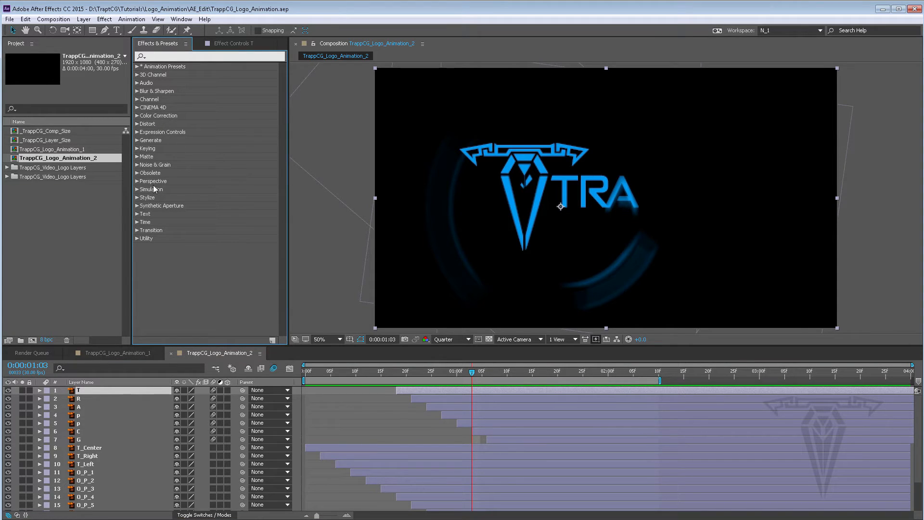
click(137, 189)
scroll(192, 206, down, 2)
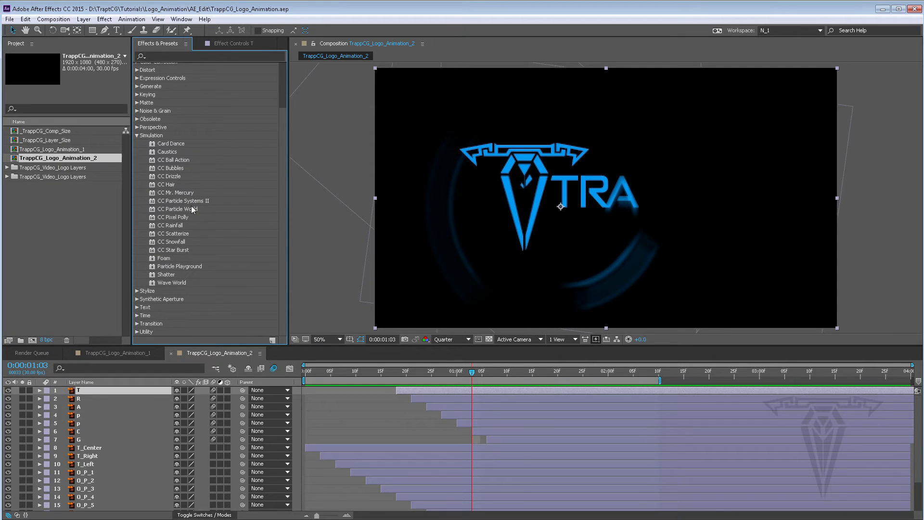
click(136, 135)
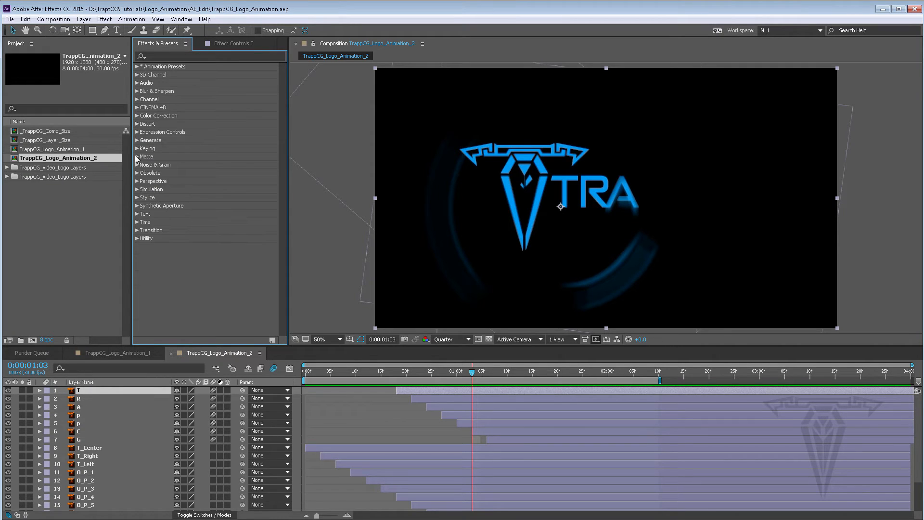
click(137, 197)
scroll(169, 201, down, 2)
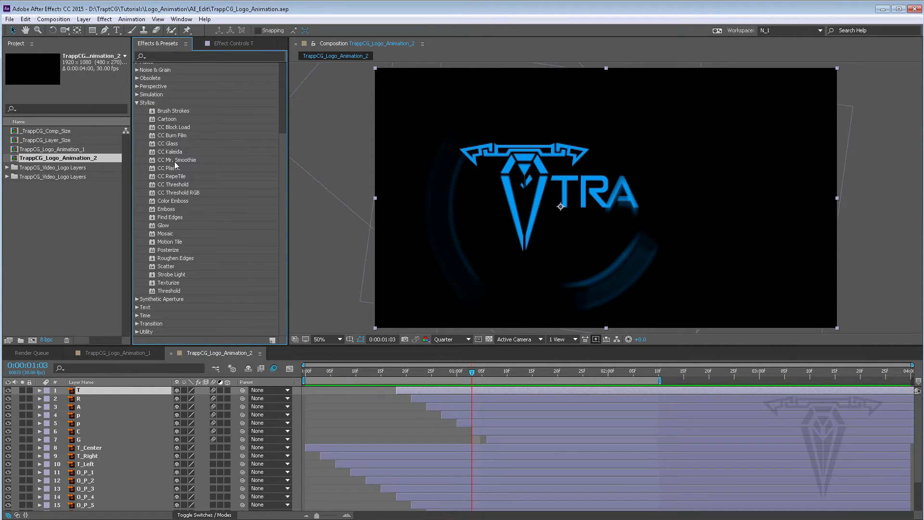
click(168, 226)
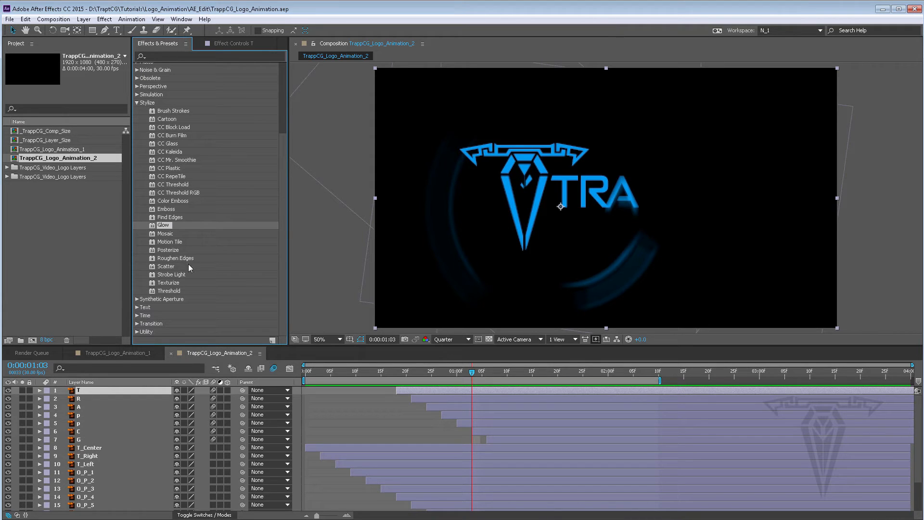
scroll(163, 213, up, 5)
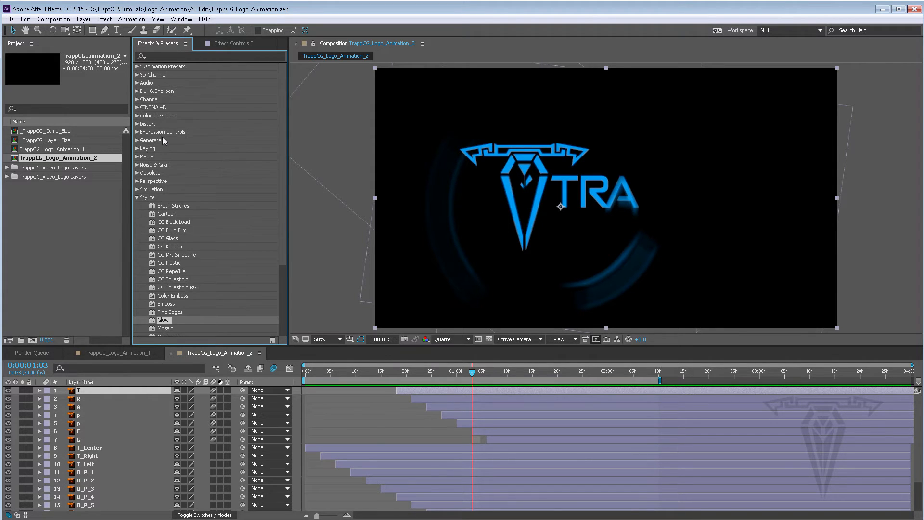
scroll(190, 232, down, 4)
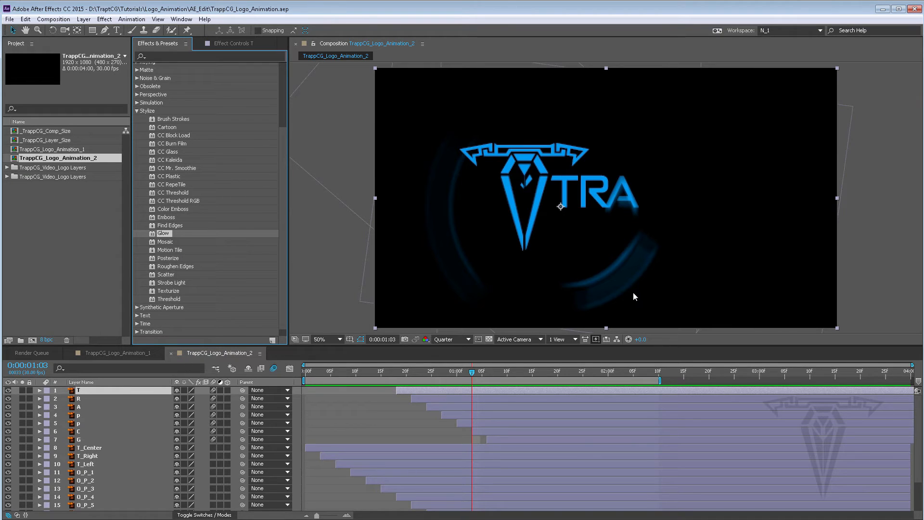
click(470, 422)
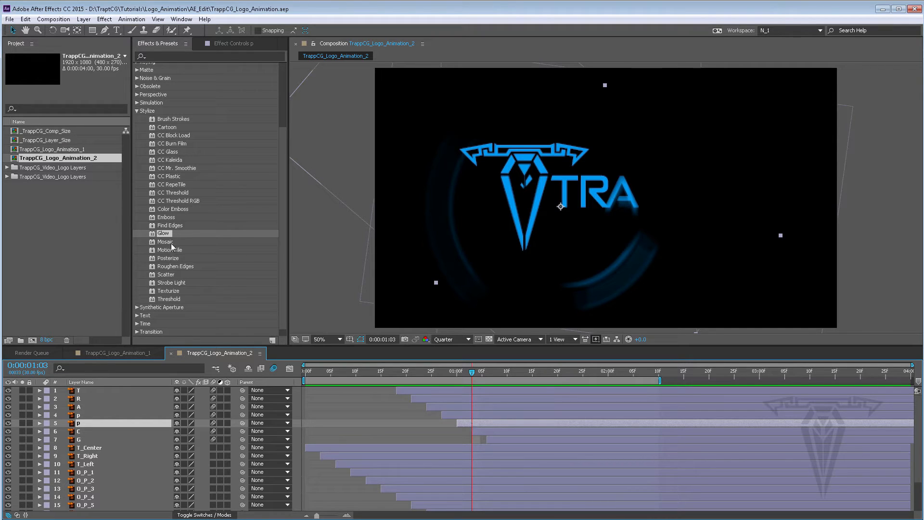
drag(162, 236, 473, 423)
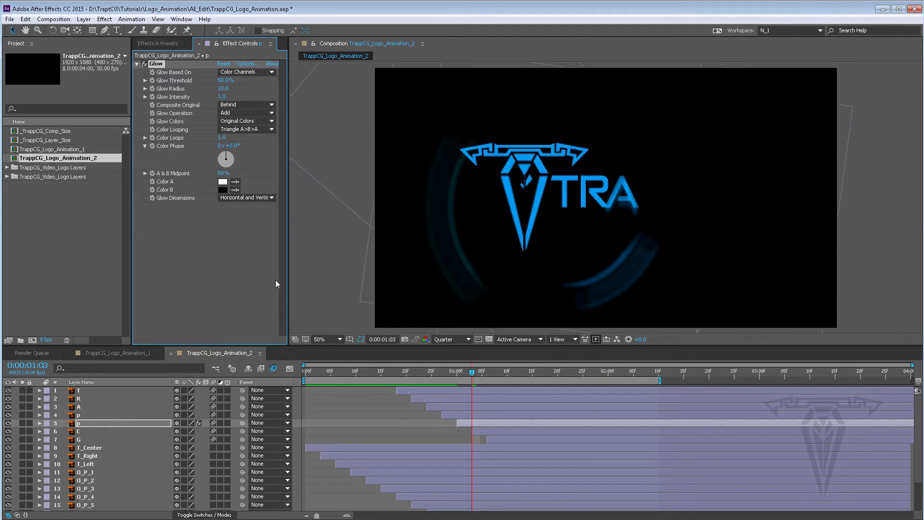
key(ctrl+z)
Step: Apply the Glow effect to the uppercase P letter layer
click(457, 415)
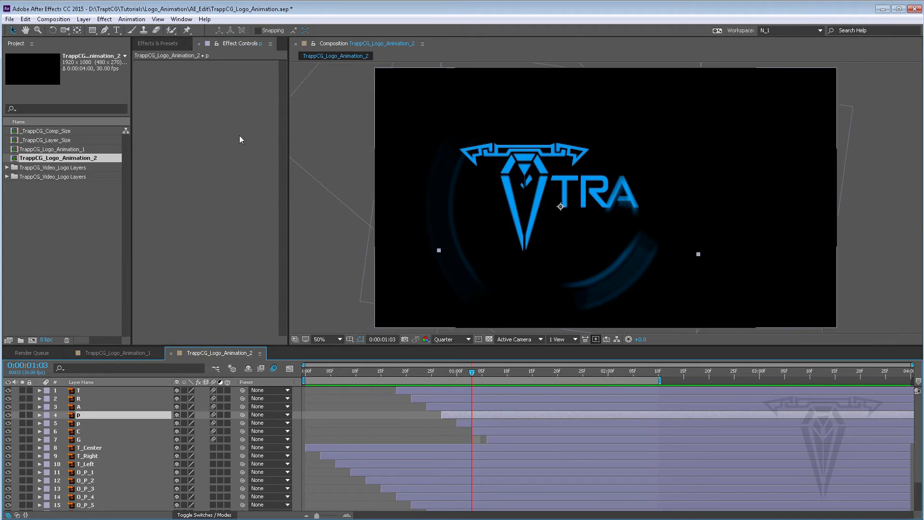
click(155, 45)
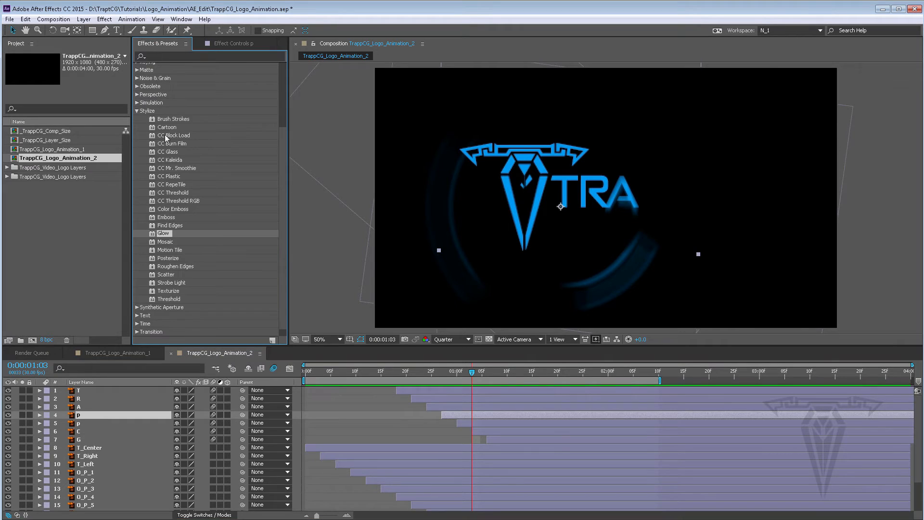
drag(159, 234, 460, 415)
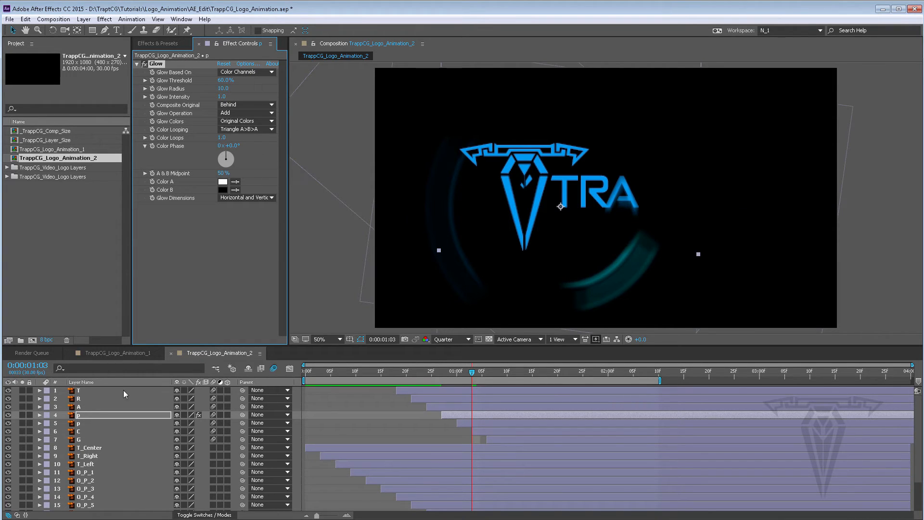
Step: Expand the P layer's properties in the timeline to examine the Glow effect settings, then collapse them
click(39, 416)
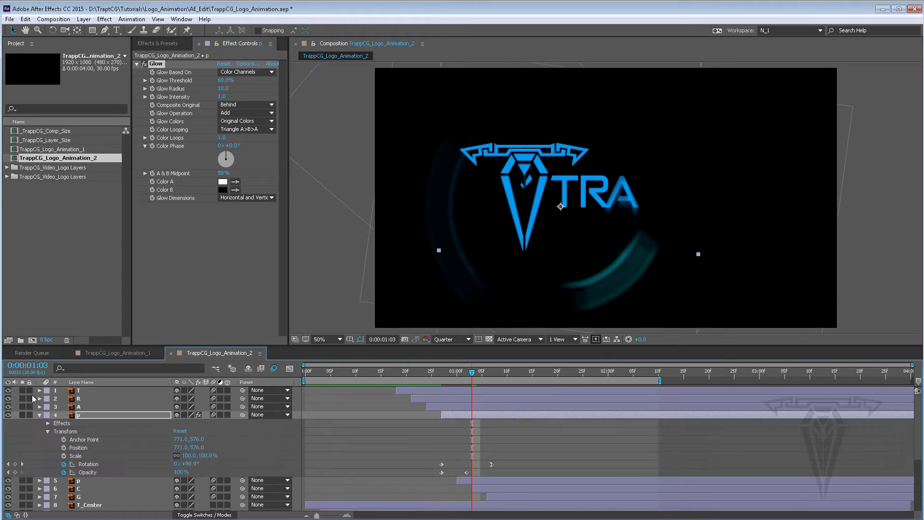
click(47, 431)
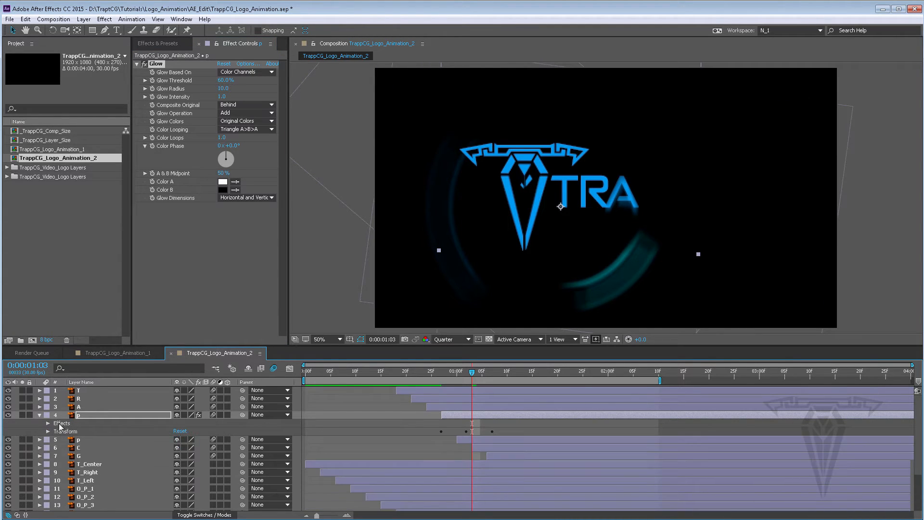
click(48, 423)
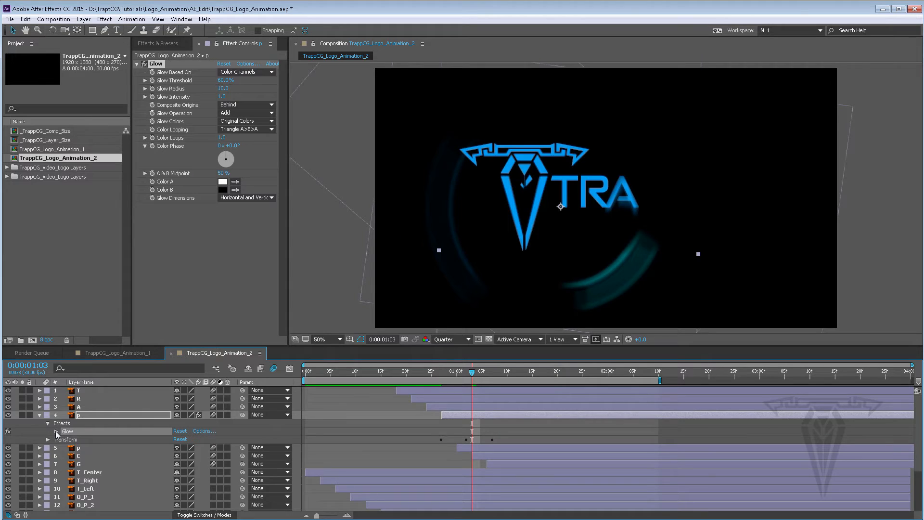
click(56, 432)
scroll(113, 440, down, 5)
scroll(113, 440, up, 5)
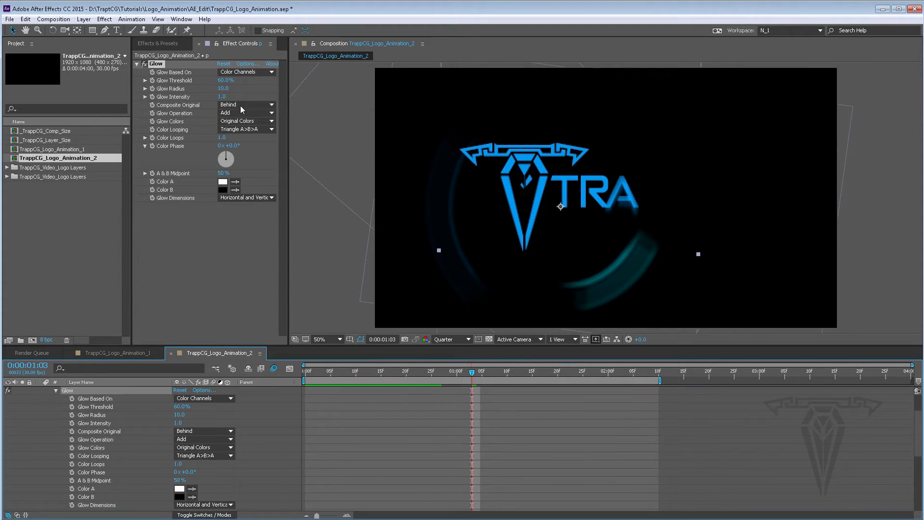
scroll(97, 462, down, 3)
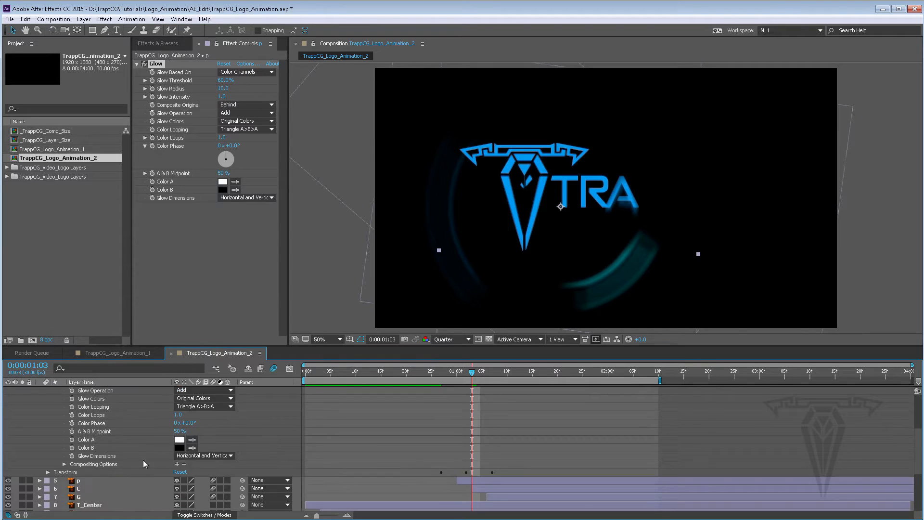
scroll(96, 462, up, 3)
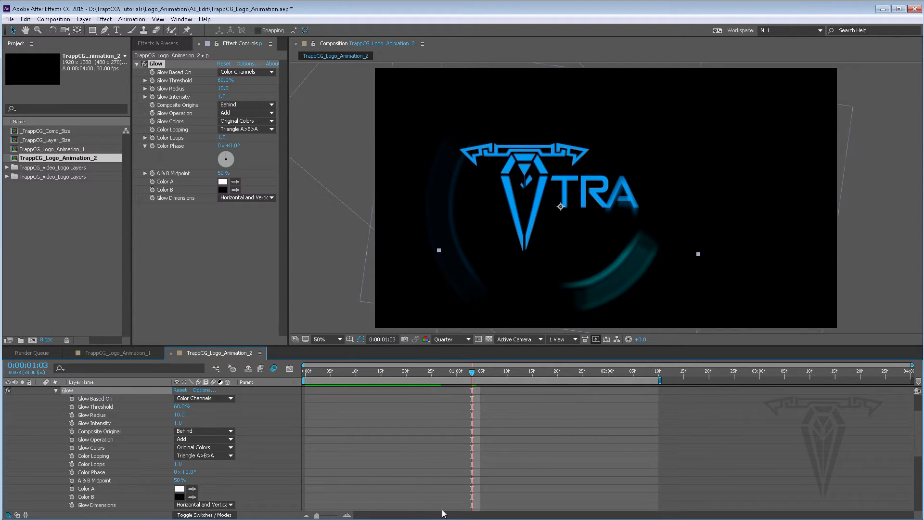
click(57, 391)
scroll(53, 414, up, 3)
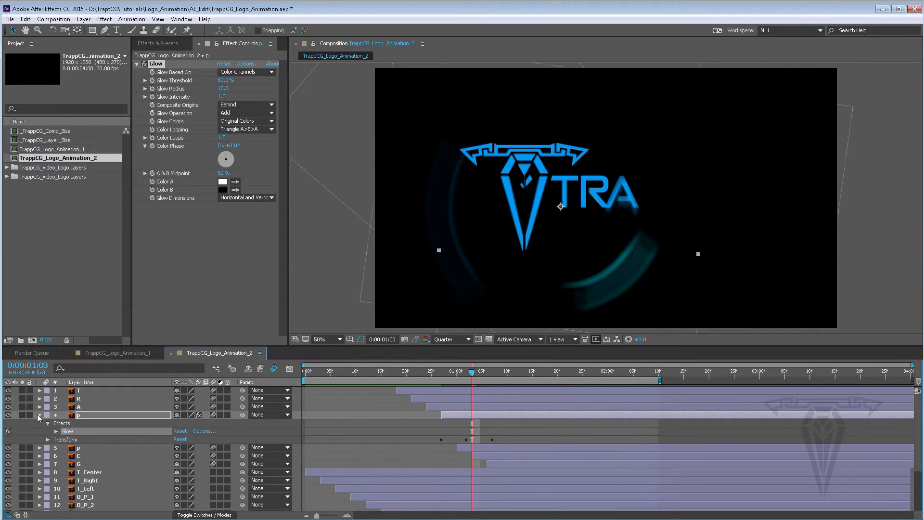
click(40, 415)
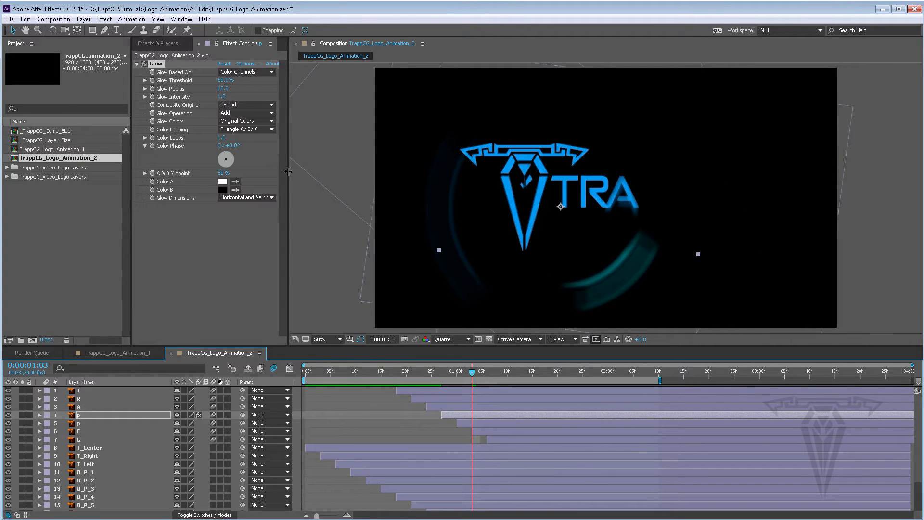
Step: Set the Glow Threshold to 11%, Glow Radius to 75 and Glow Intensity to 2.0
drag(288, 172, 314, 159)
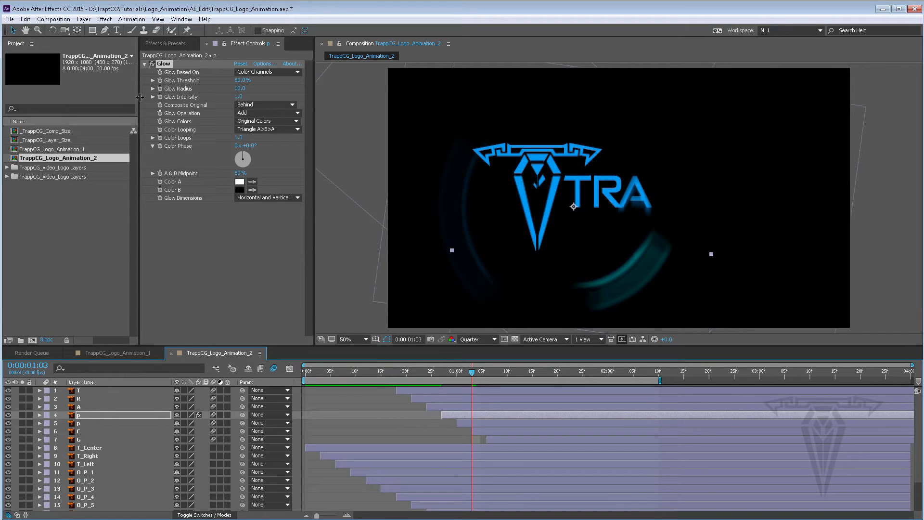
drag(138, 96, 130, 97)
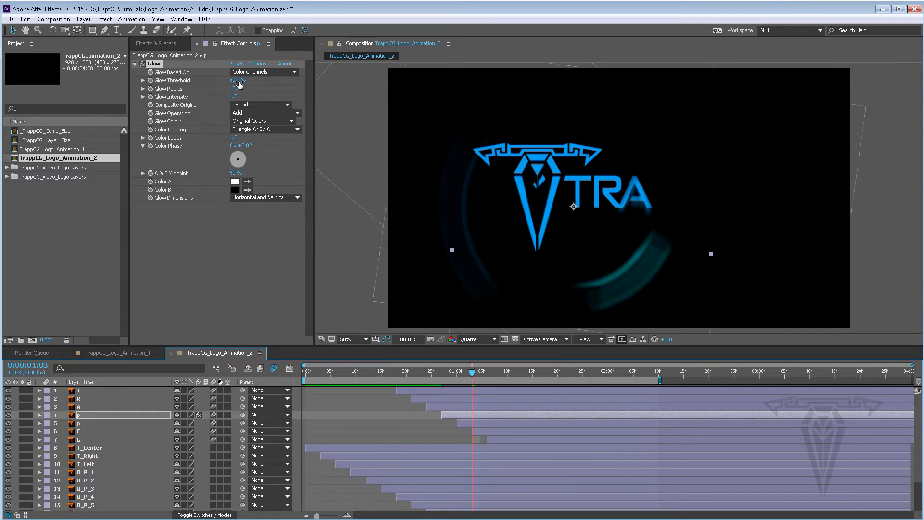
drag(236, 81, 217, 80)
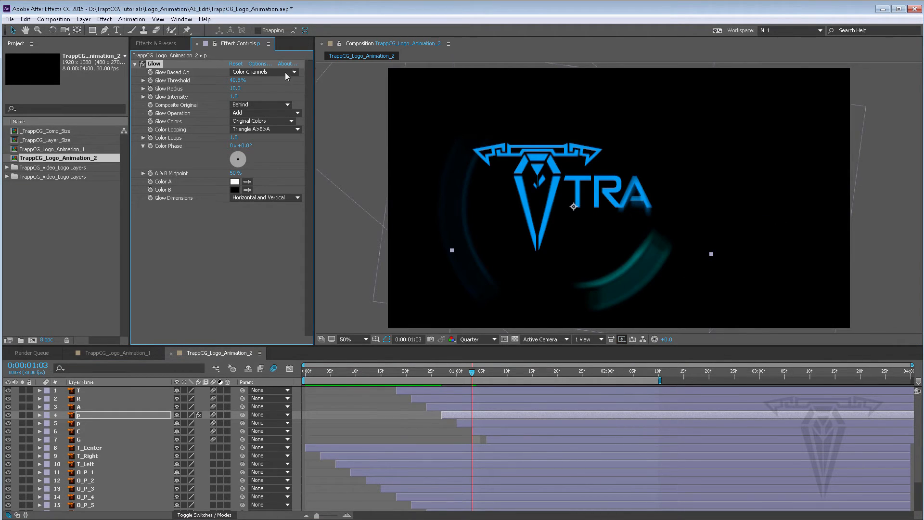
drag(235, 81, 198, 81)
drag(237, 88, 259, 88)
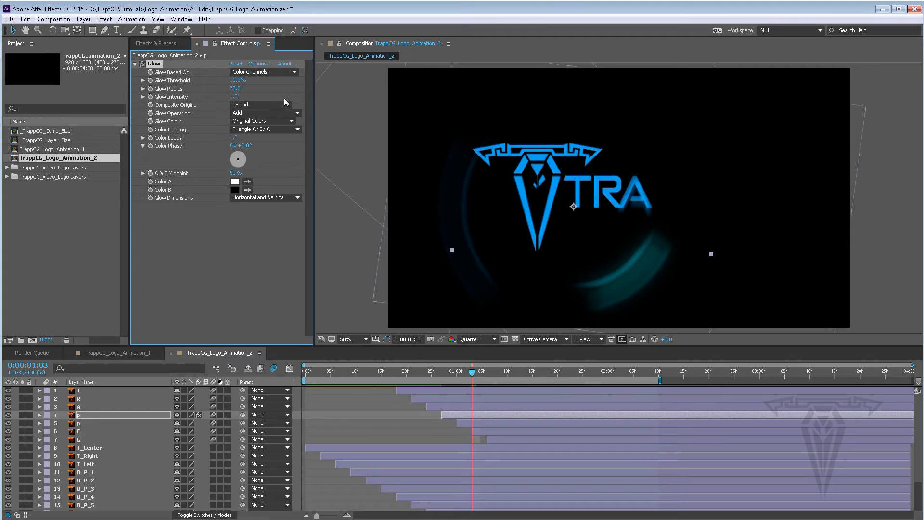
drag(233, 96, 282, 95)
Step: Try different Composite Original and Glow Operation options, finally choosing Behind and Add
click(257, 104)
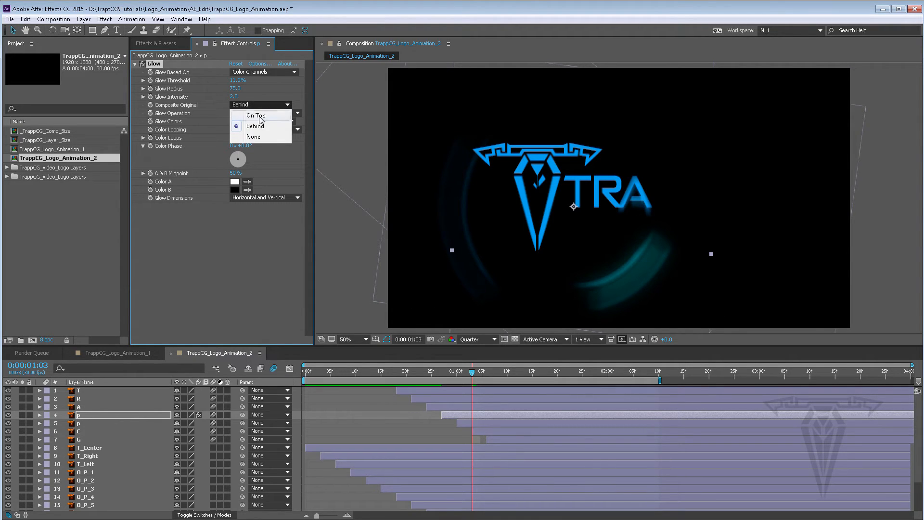
click(256, 116)
click(257, 103)
click(258, 126)
click(255, 104)
click(260, 112)
click(275, 113)
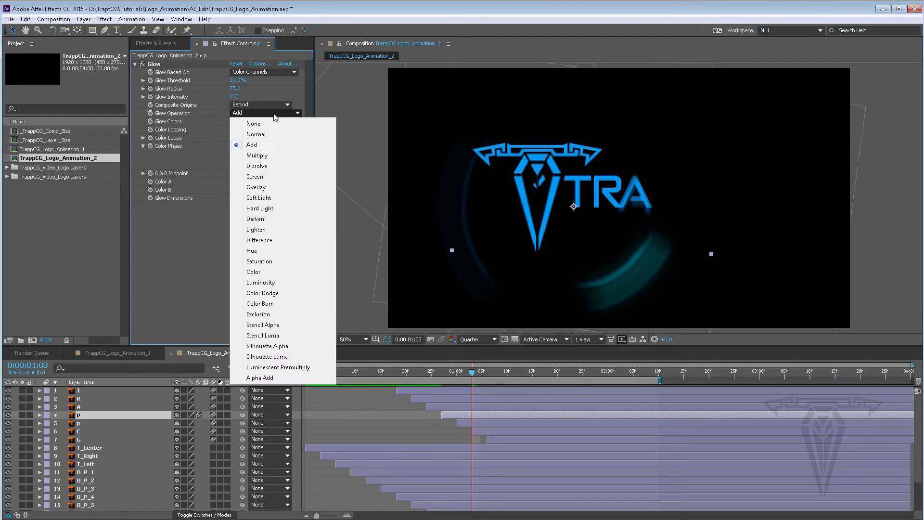
click(268, 123)
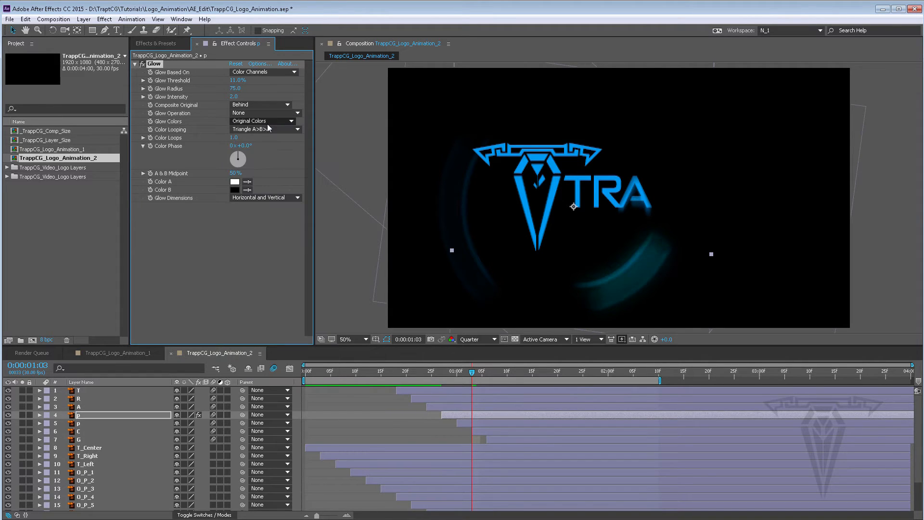
click(263, 113)
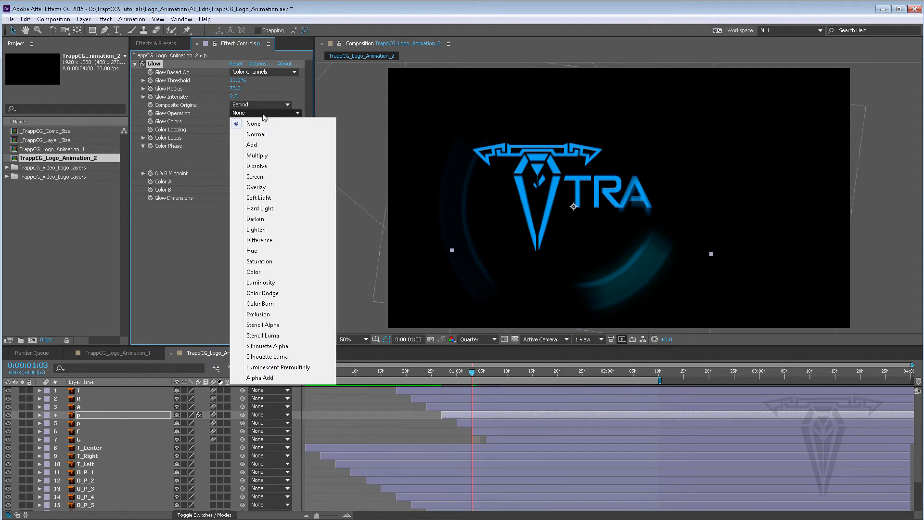
click(263, 155)
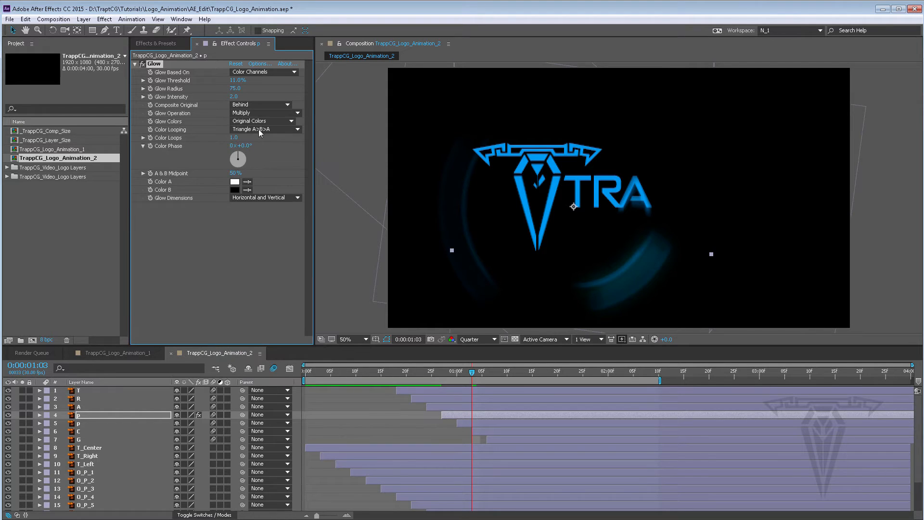
click(256, 114)
click(256, 144)
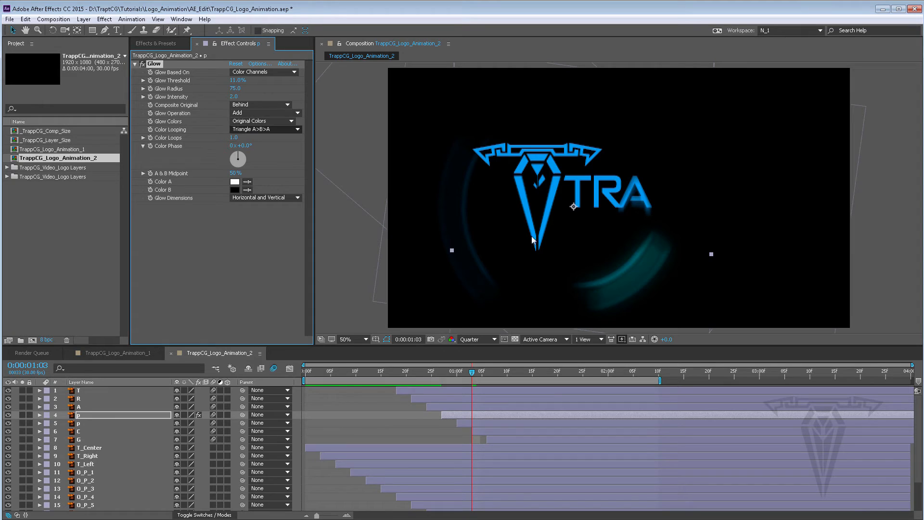
Step: Set the P layer's Glow Colors to A & B Colors and Color A to orange FF7200
click(254, 123)
click(260, 142)
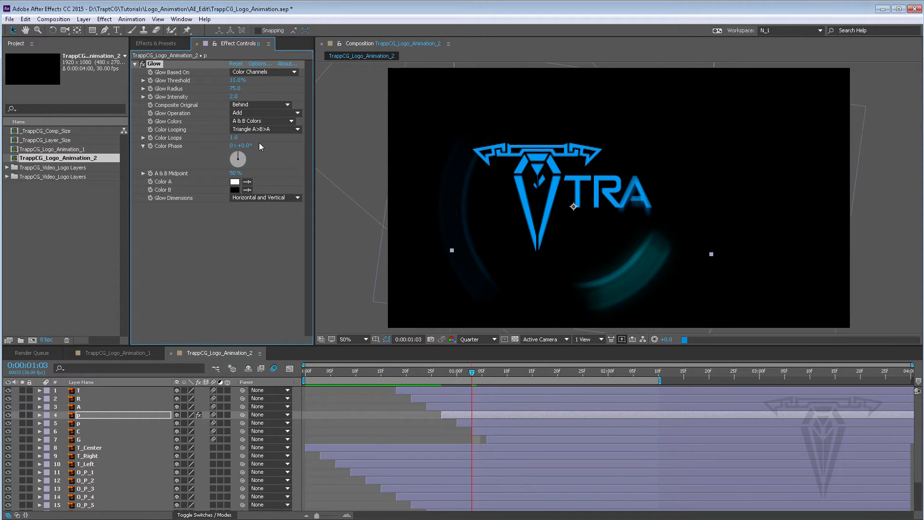
click(235, 183)
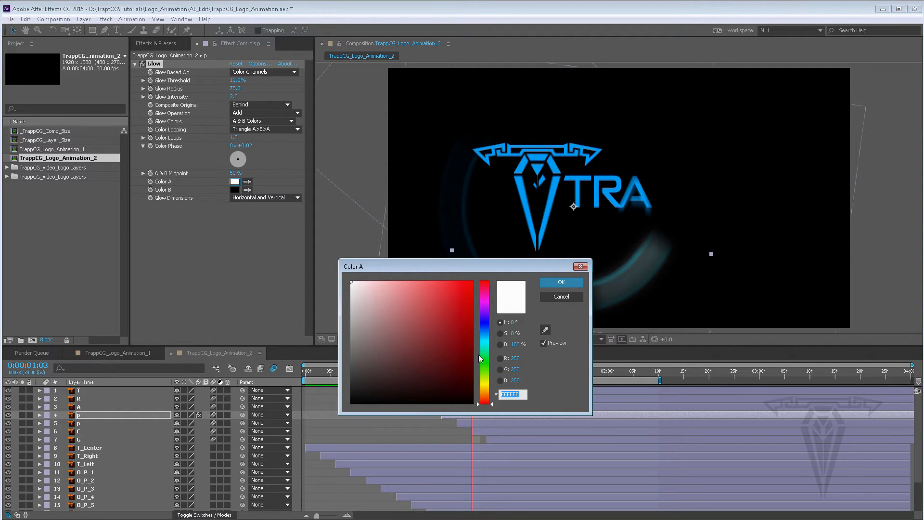
drag(483, 381, 487, 395)
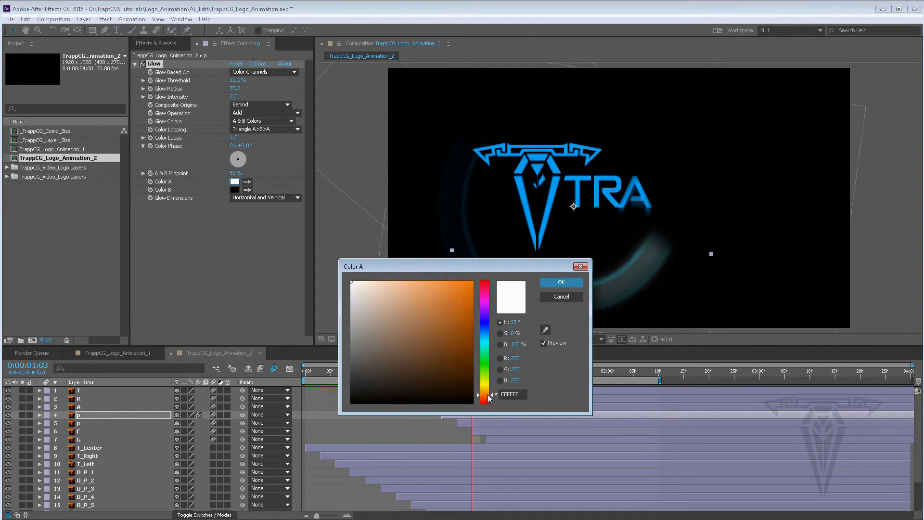
click(465, 306)
click(561, 282)
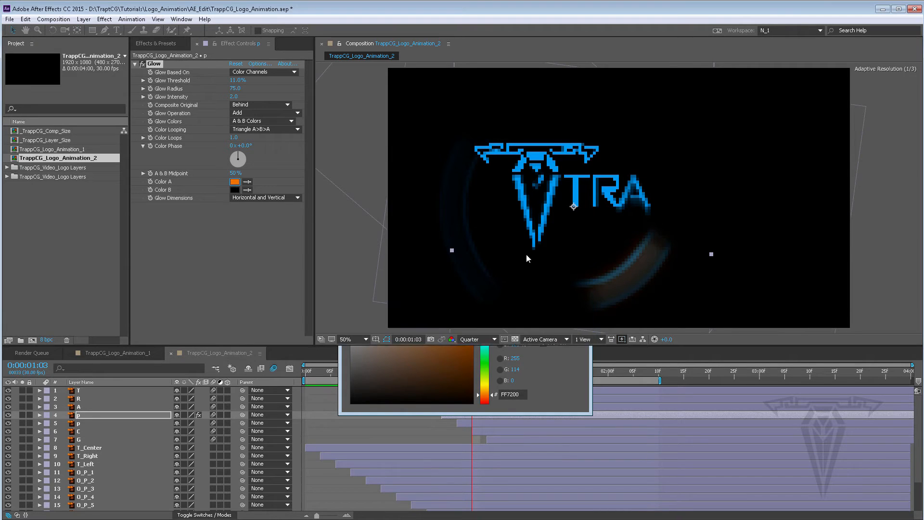
Step: Set Glow Color B to light blue 7EC1FF
click(234, 190)
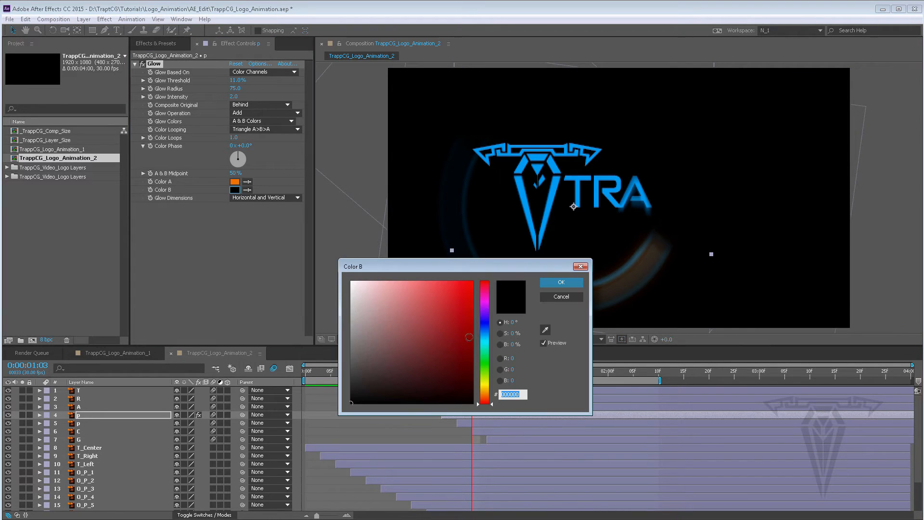
drag(484, 365, 484, 332)
click(412, 279)
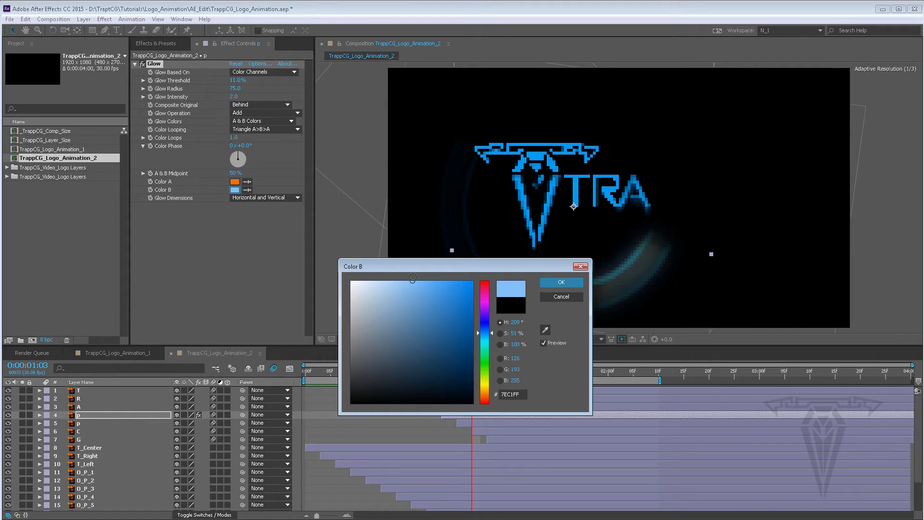
click(554, 284)
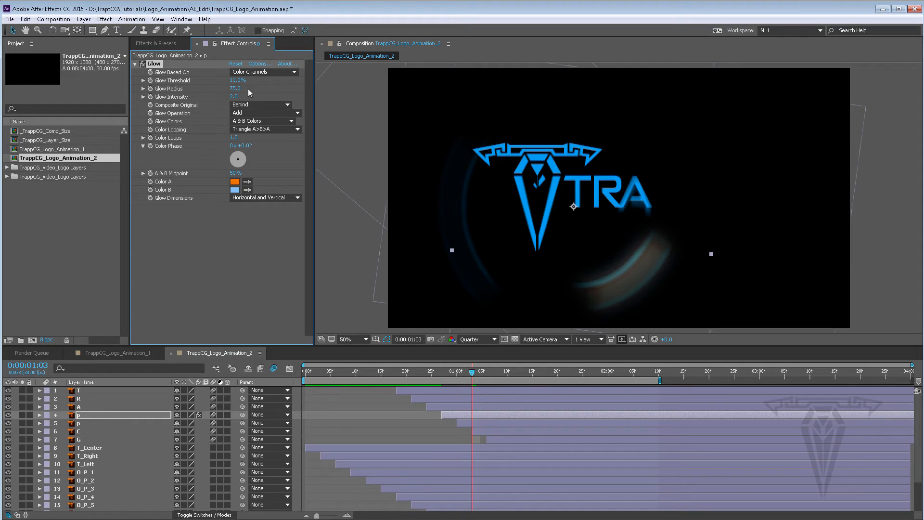
Step: Set the Glow Intensity to 4.0 and preview the animation around the P letter
click(236, 97)
text(4)
key(Return)
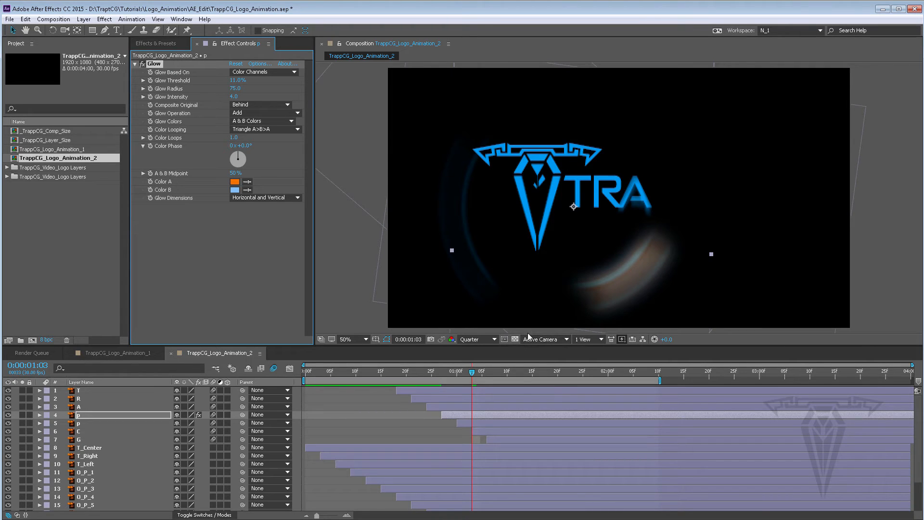
key(space)
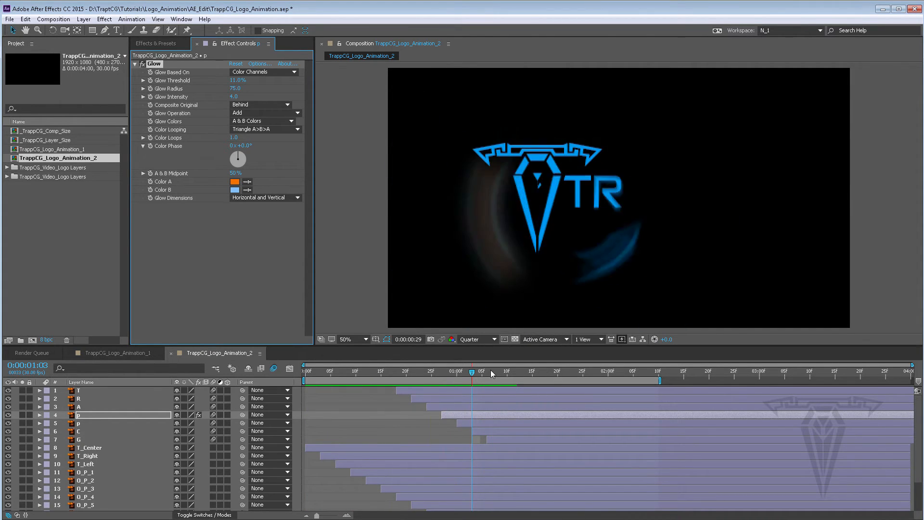
drag(491, 370, 502, 369)
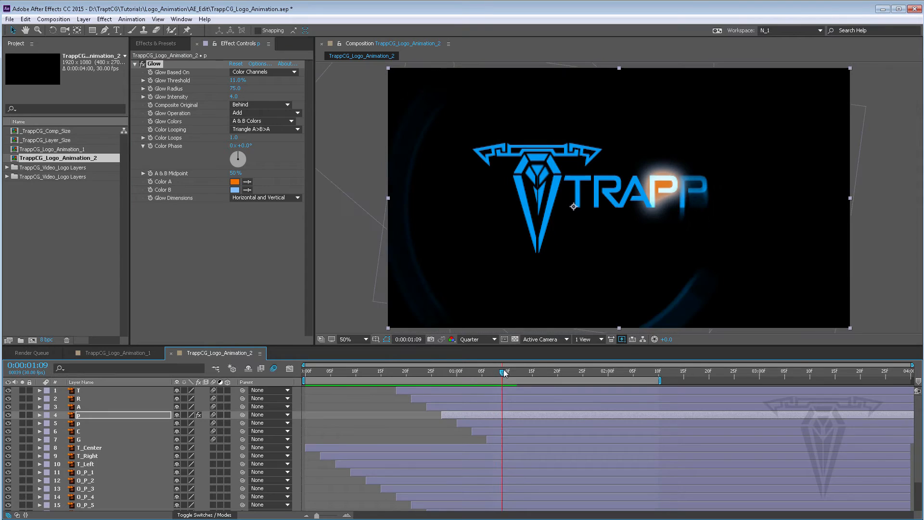
Step: Switch Glow Colors to Original Colors and back to A & B Colors to compare them
click(251, 121)
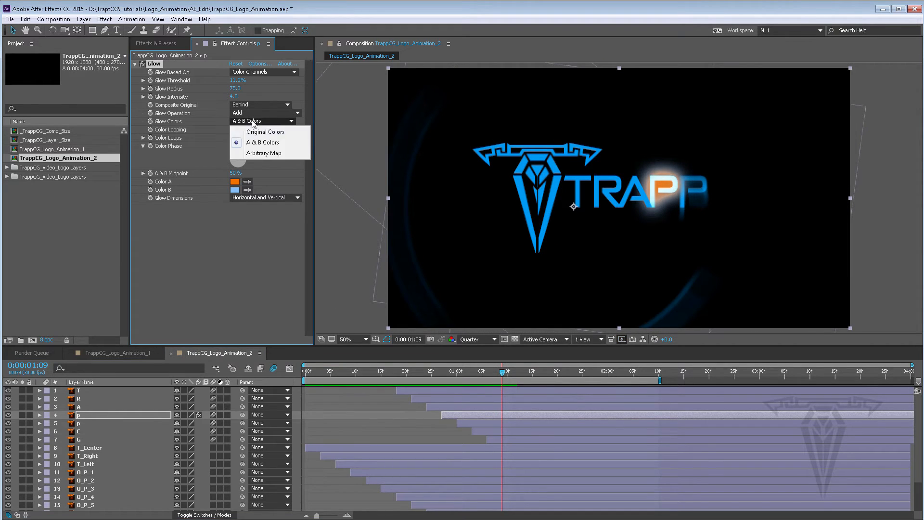
click(255, 130)
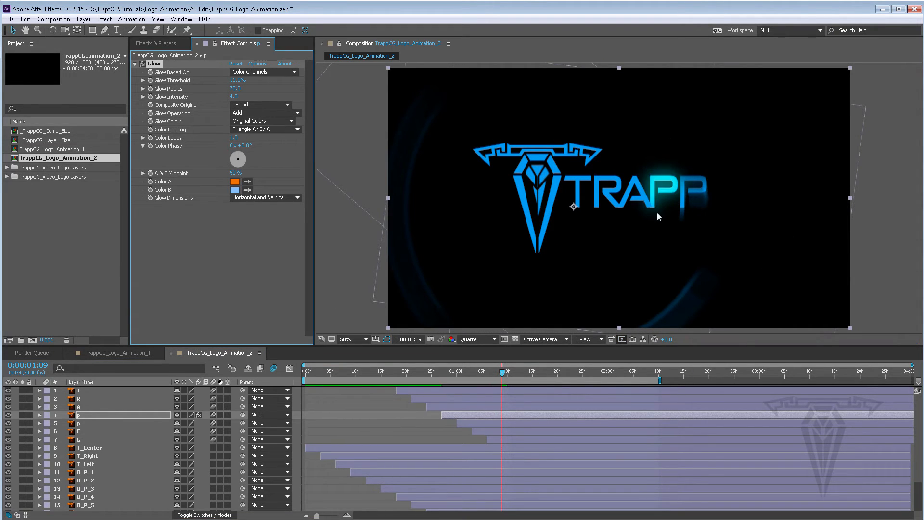
click(253, 121)
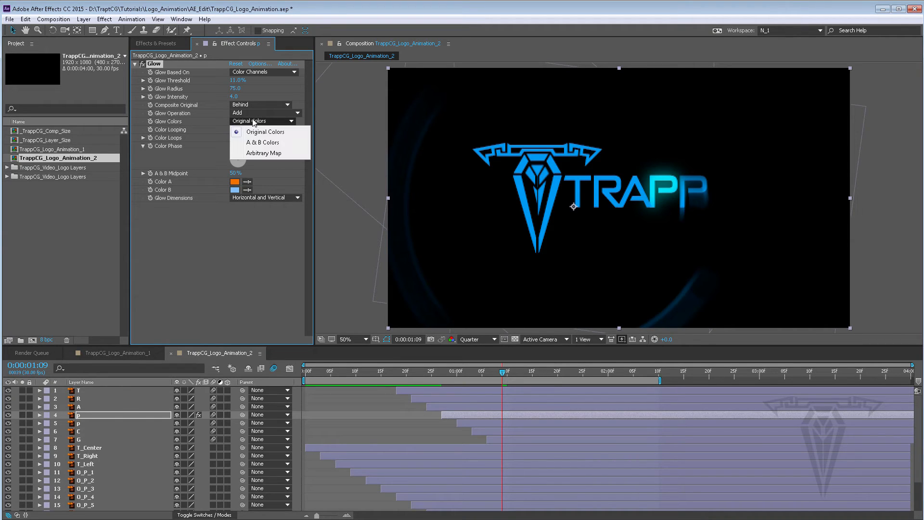
click(260, 142)
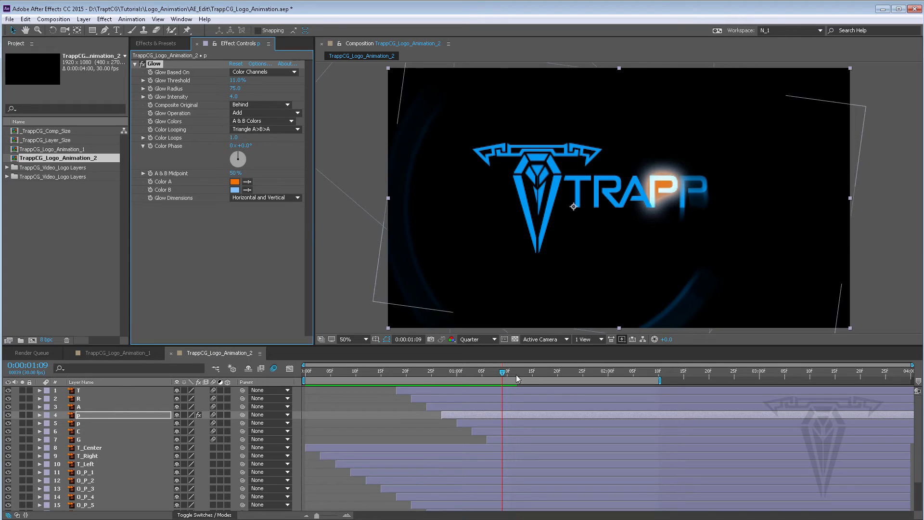
Step: Keyframe Glow Threshold, Glow Radius and Glow Intensity on the P layer, then shift those keyframes to about 1:02
click(420, 372)
drag(420, 372, 462, 372)
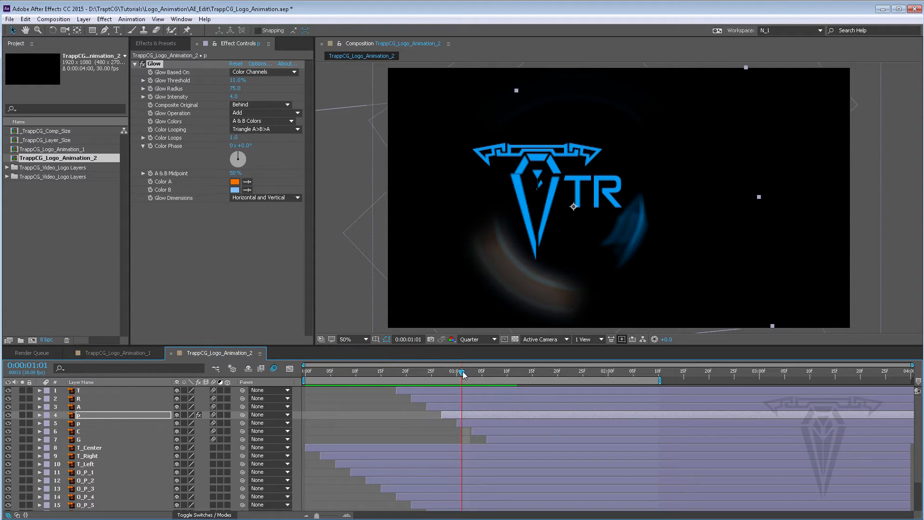
drag(463, 375, 495, 370)
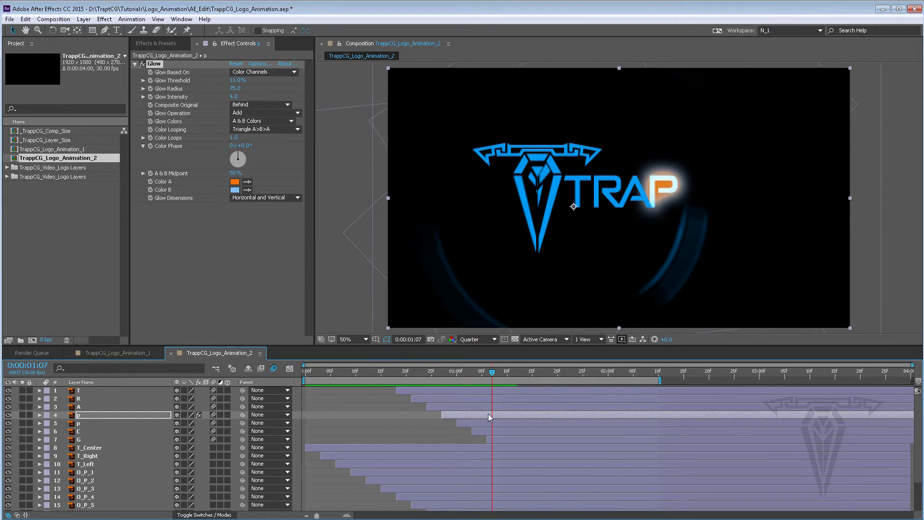
key(u)
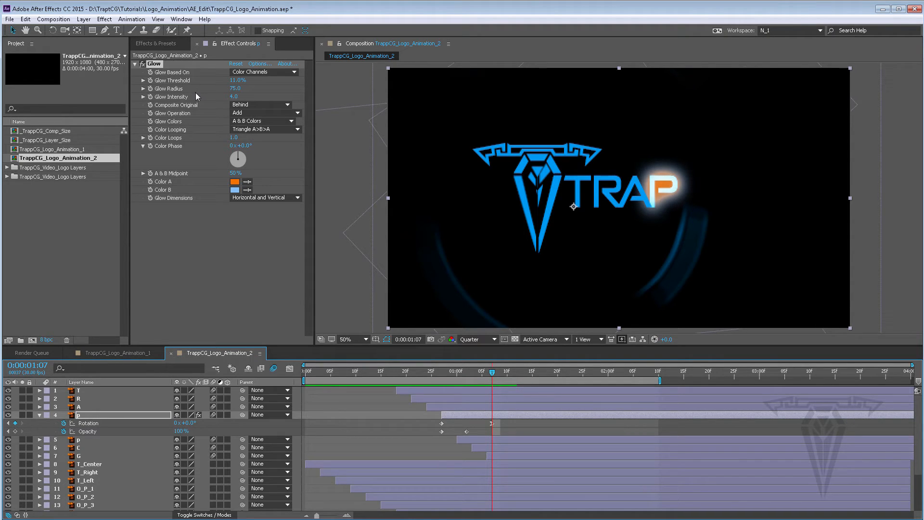
click(150, 93)
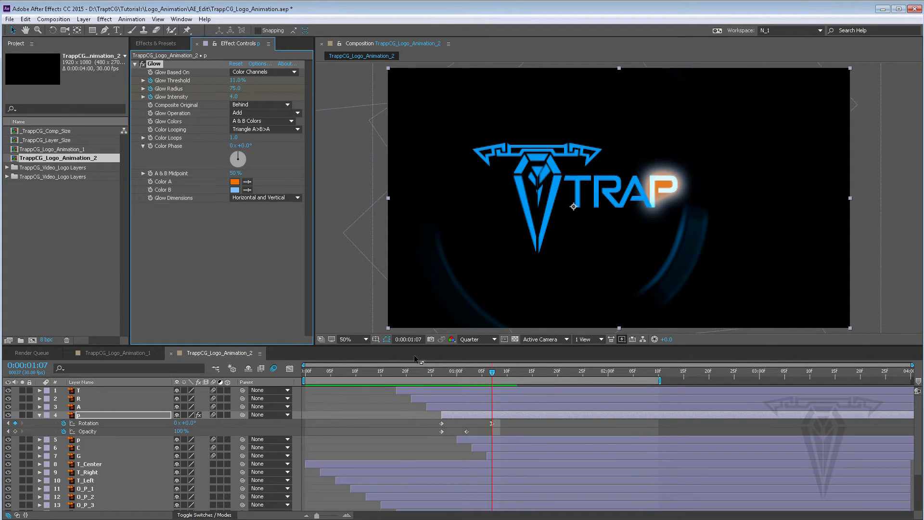
key(u)
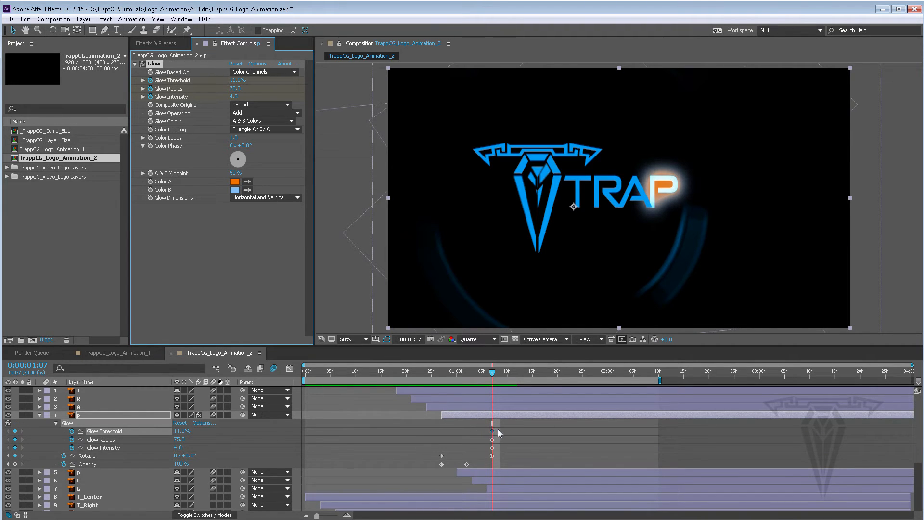
mouse_move(498, 429)
mouse_down()
mouse_move(488, 449)
mouse_move(485, 434)
mouse_up()
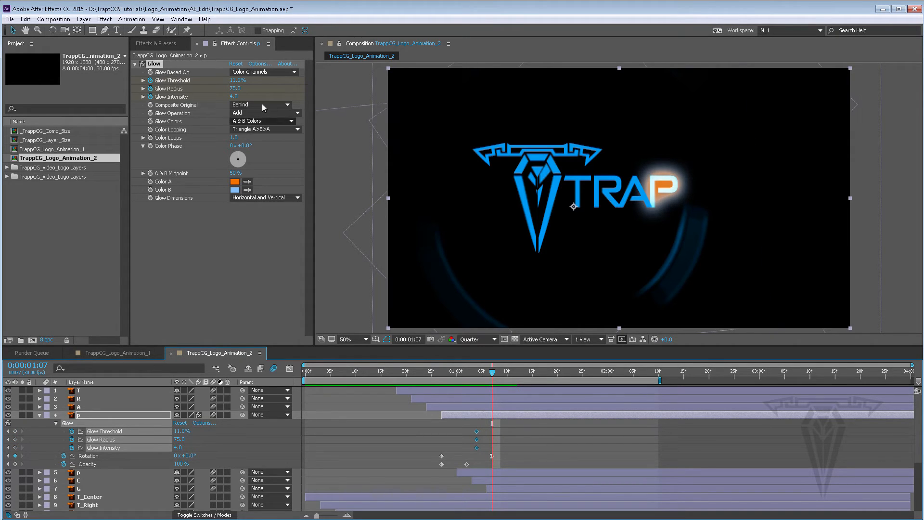
Step: At 1:07, set Glow Threshold, Glow Radius and Glow Intensity all to 0
drag(232, 99, 131, 94)
drag(214, 86, 50, 70)
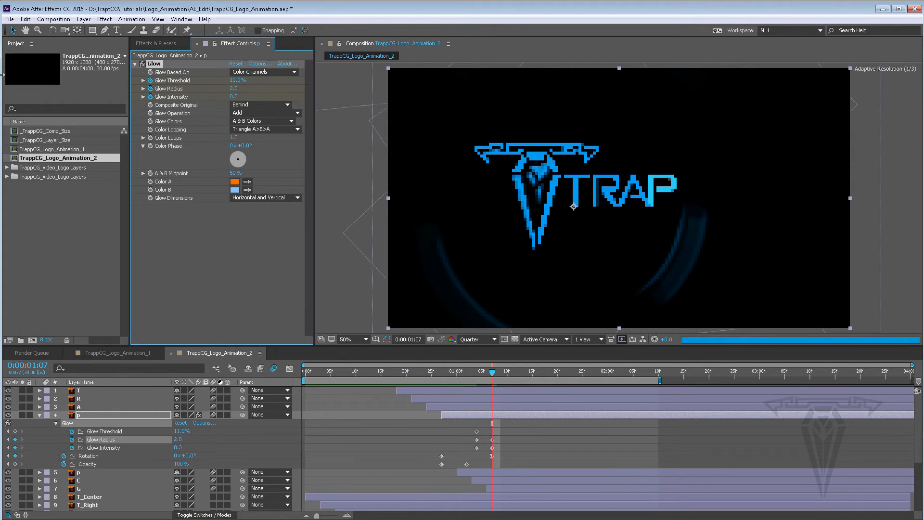
click(235, 89)
text(0)
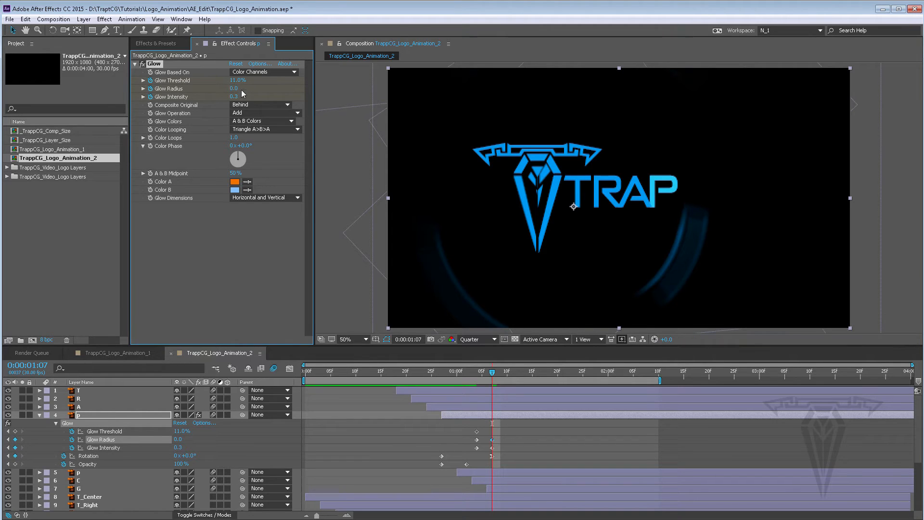
key(Tab)
text(0)
key(Return)
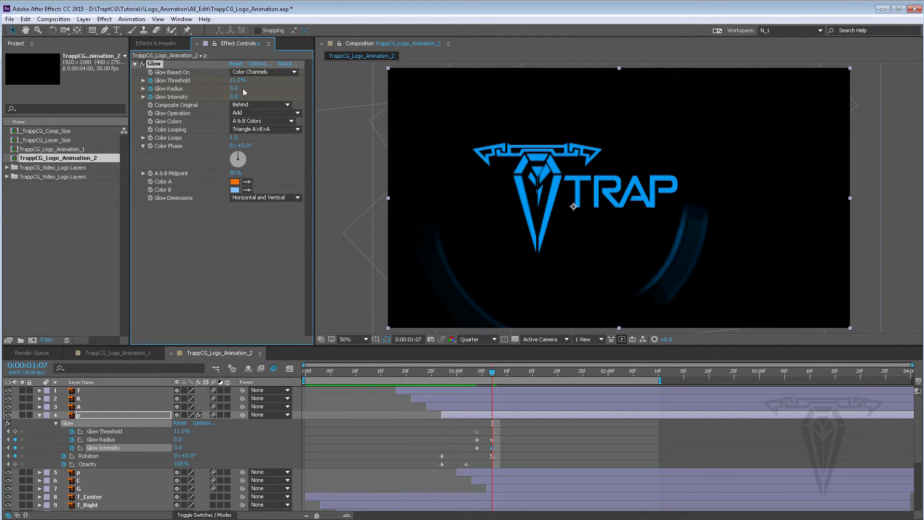
click(239, 83)
text(0)
key(Return)
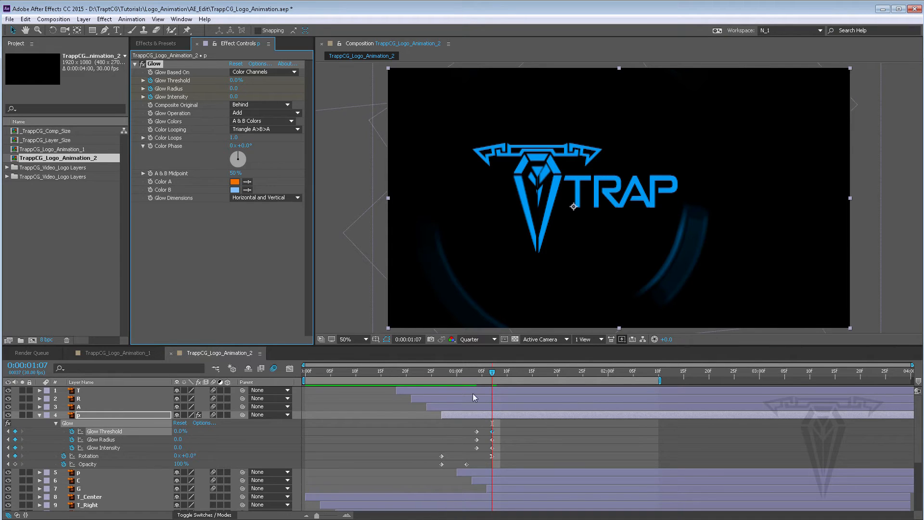
Step: Move the glow keyframes earlier in the timeline, previewing the glow timing before and after
drag(484, 374, 482, 375)
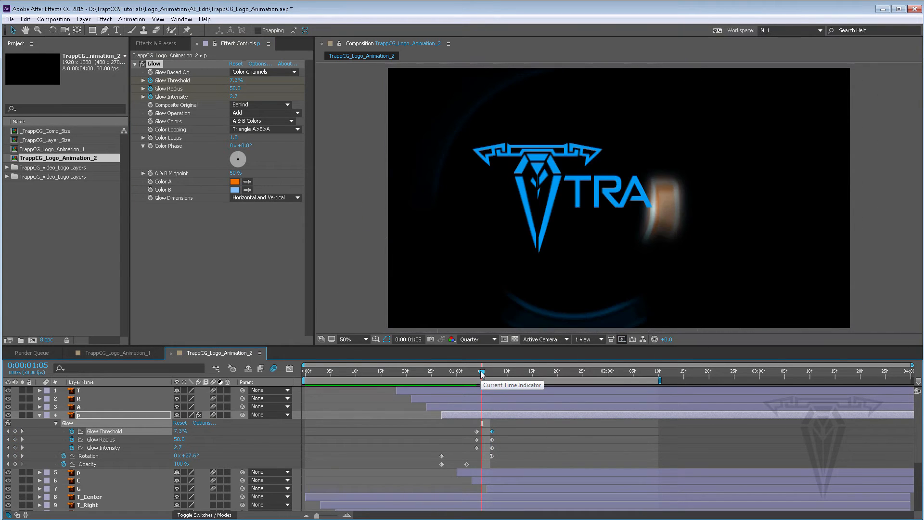
key(space)
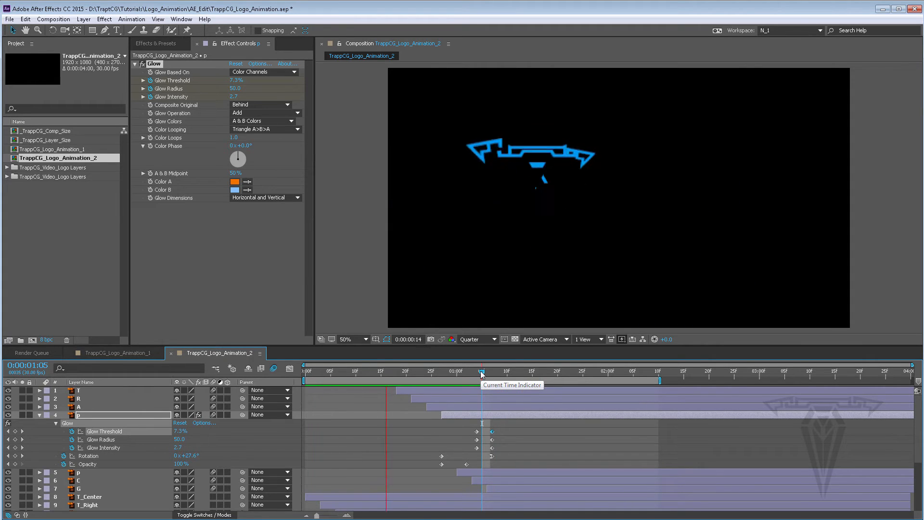
key(space)
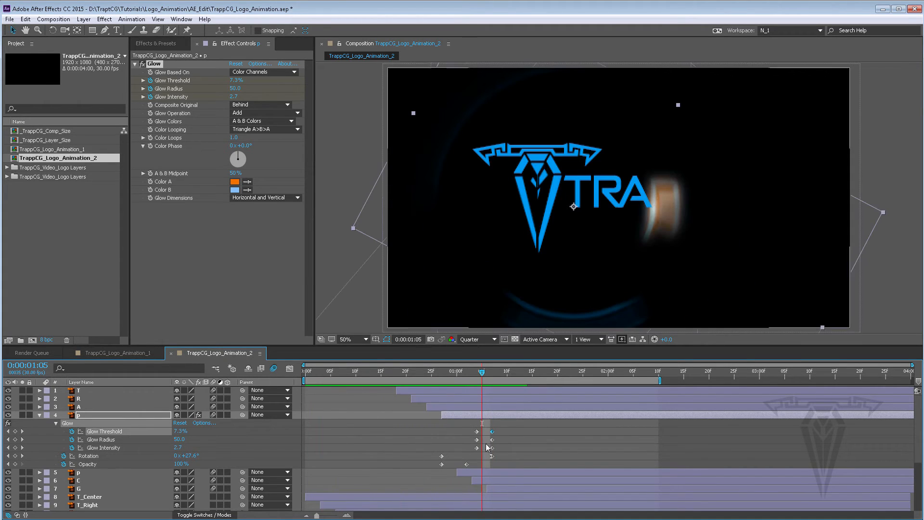
drag(504, 426, 461, 431)
key(space)
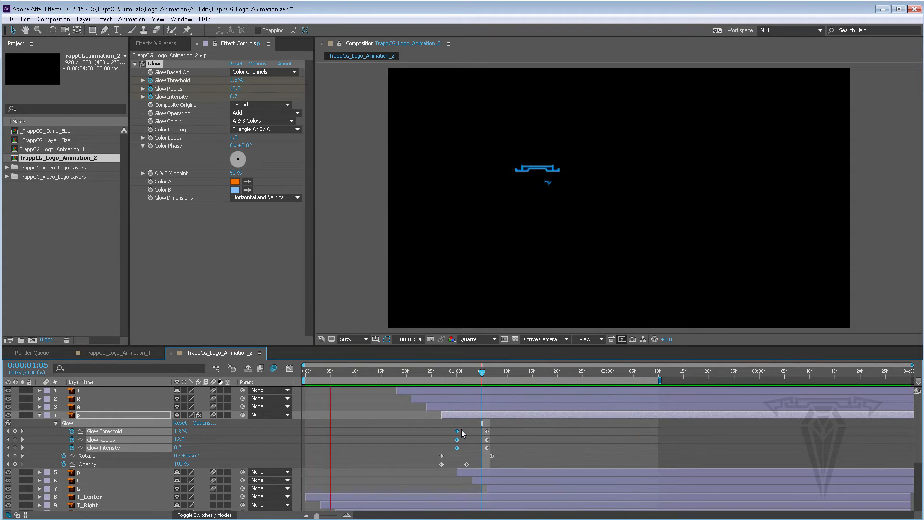
key(space)
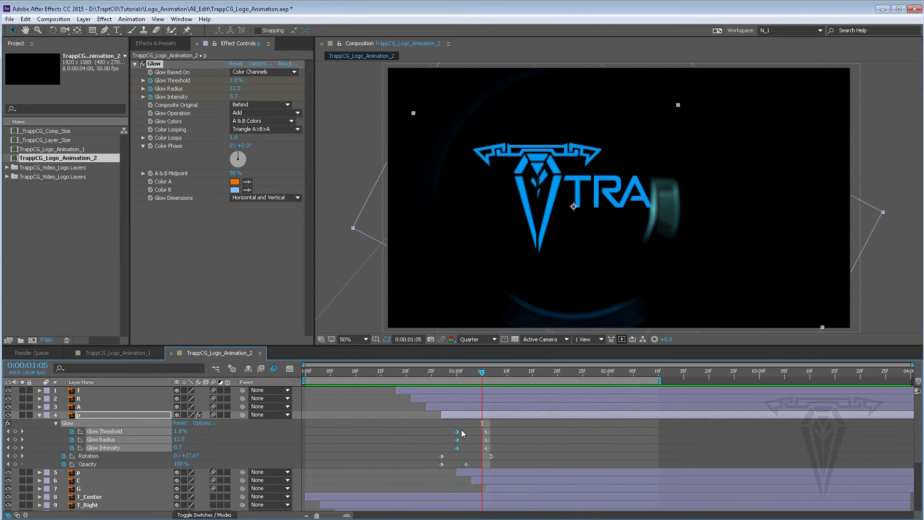
Step: Apply Easy Ease In to the ending glow keyframes
drag(478, 450, 511, 433)
right_click(487, 430)
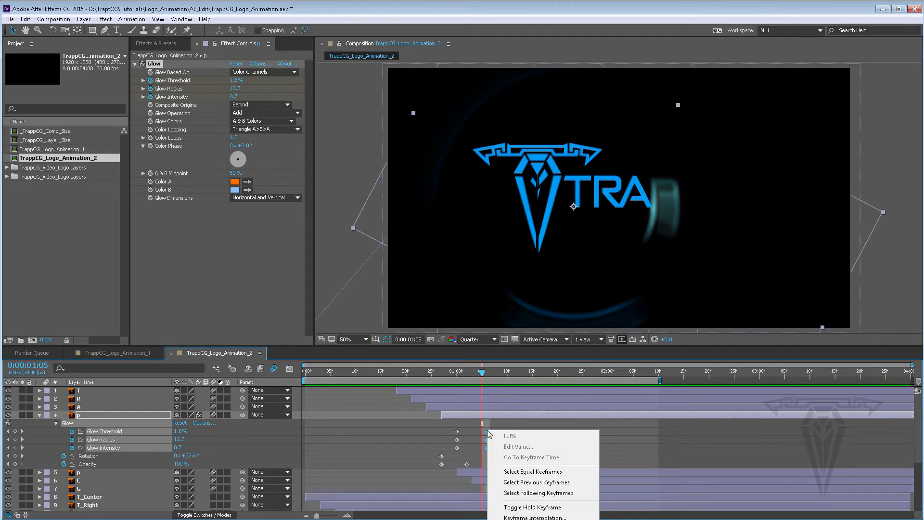
mouse_move(530, 519)
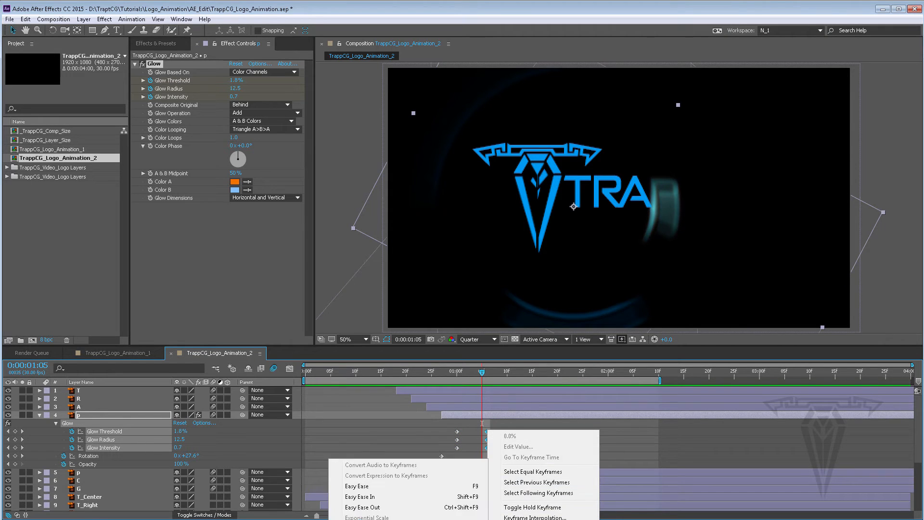
click(382, 498)
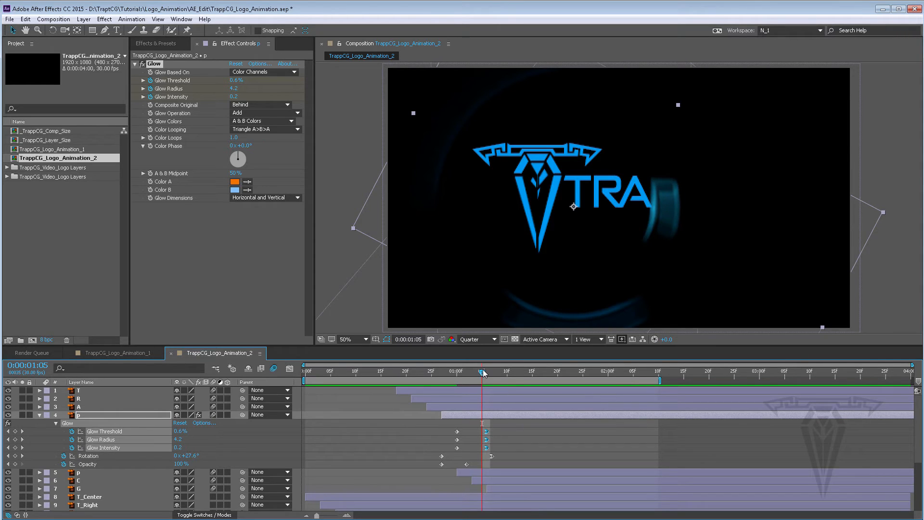
Step: At 1:00, set Glow Radius to 67 and Glow Threshold to 0%, then preview the animation
drag(481, 369, 456, 370)
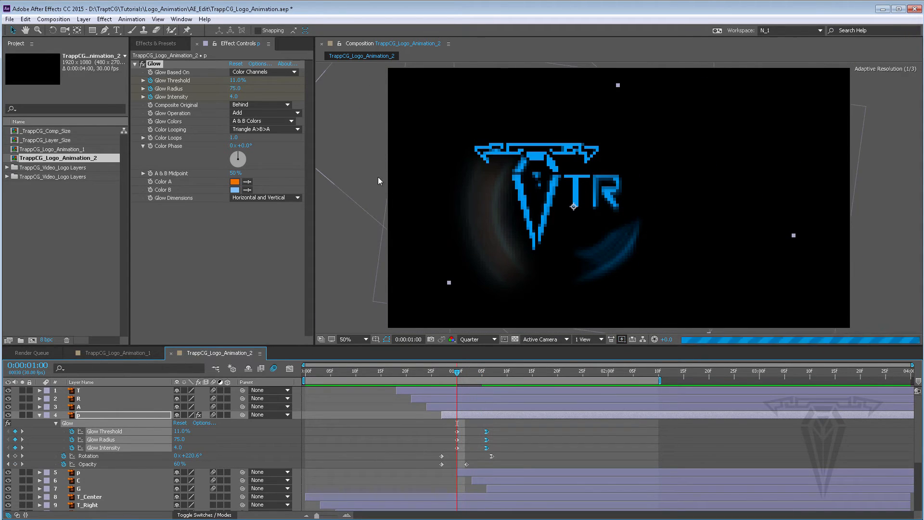
drag(238, 94, 160, 90)
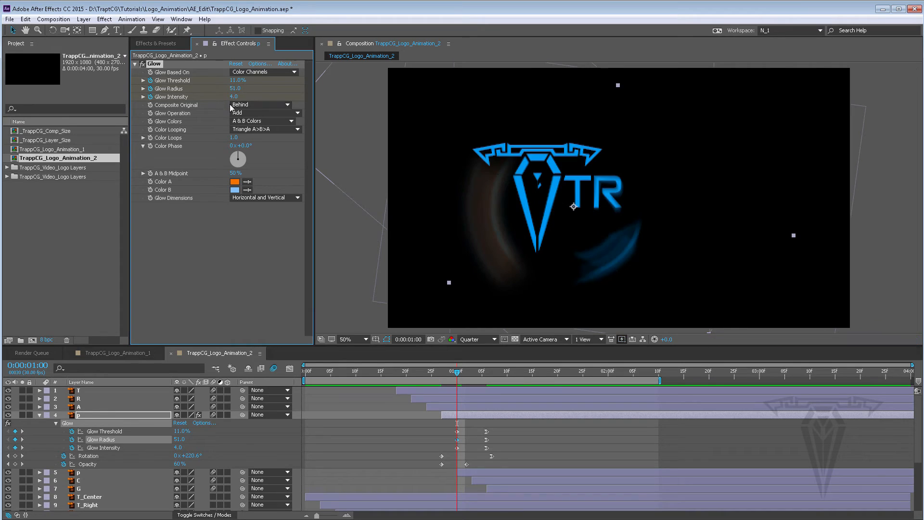
drag(240, 88, 244, 90)
drag(234, 80, 233, 77)
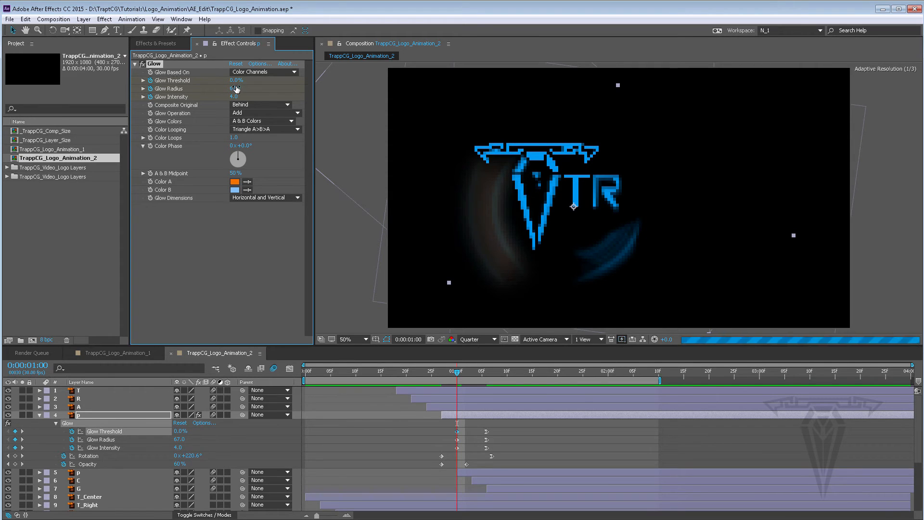
key(space)
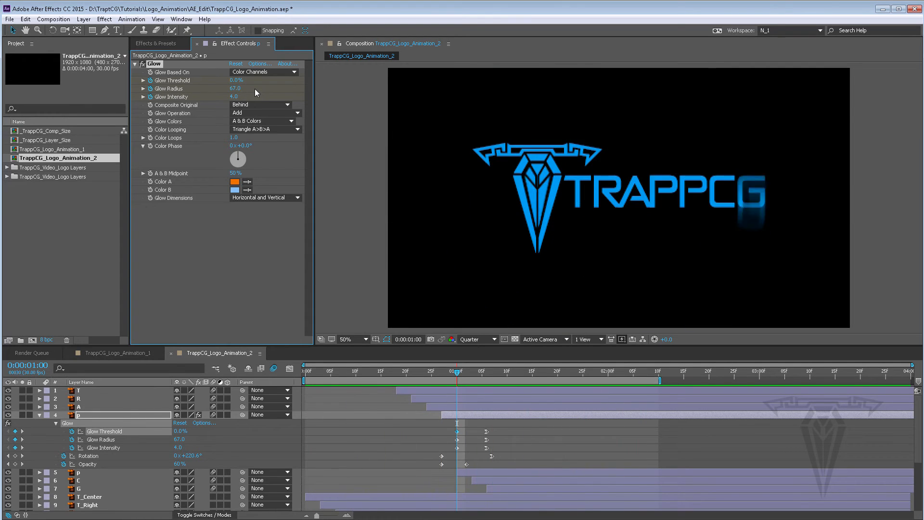
Step: Set the Glow's Color A on the p layer to green (00FF24)
key(space)
click(235, 183)
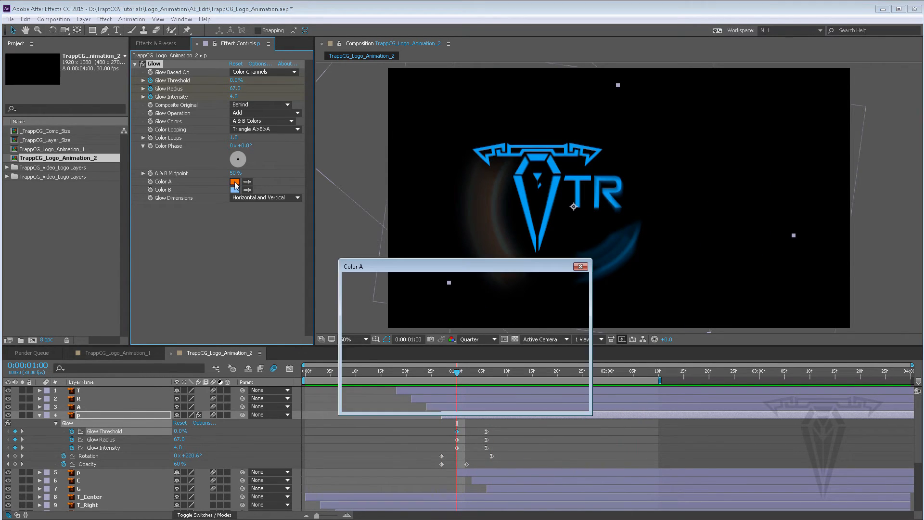
click(485, 360)
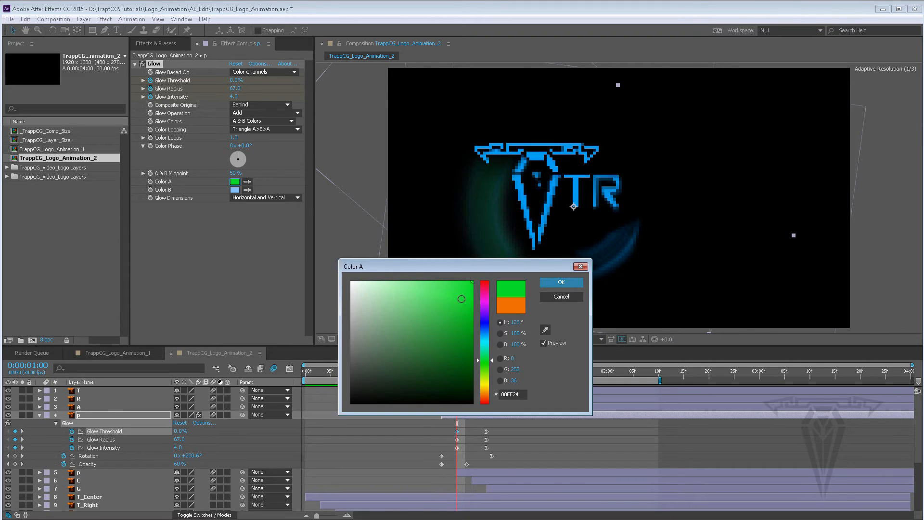
click(569, 282)
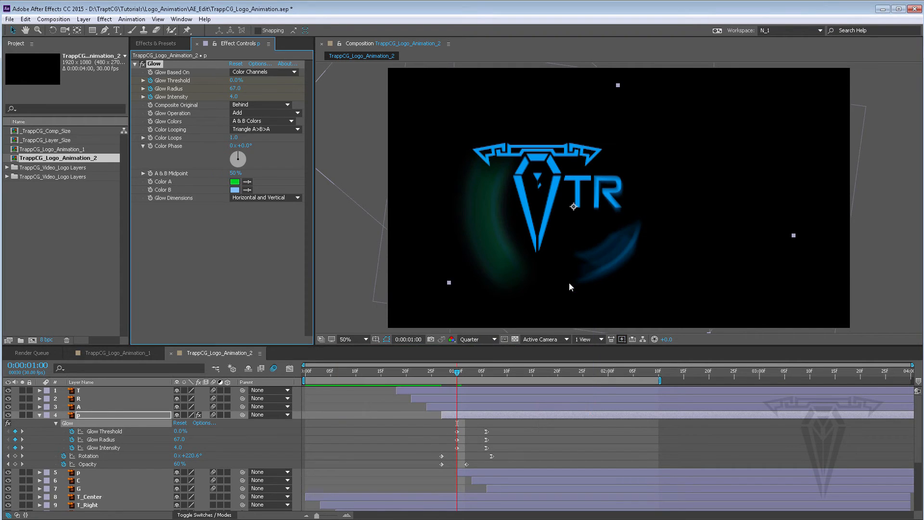
Step: Preview the animation with the green glow and collapse the Glow properties
key(space)
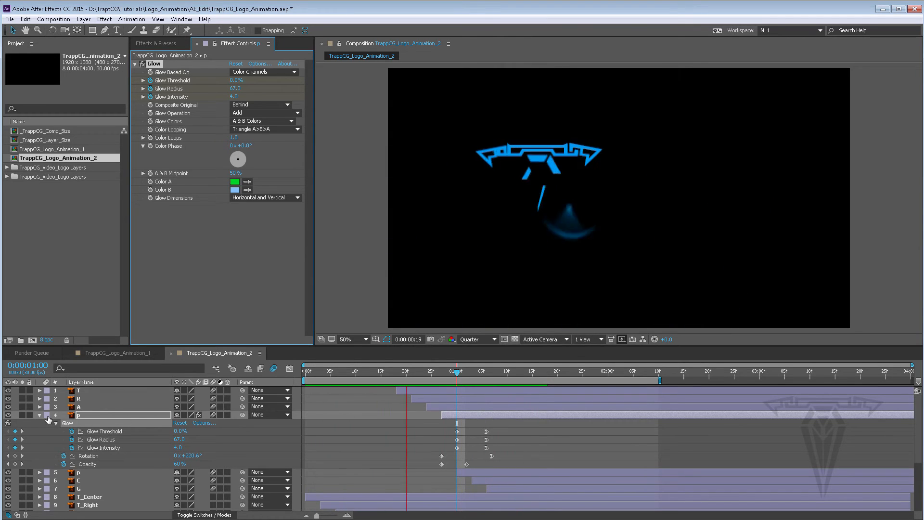
click(467, 369)
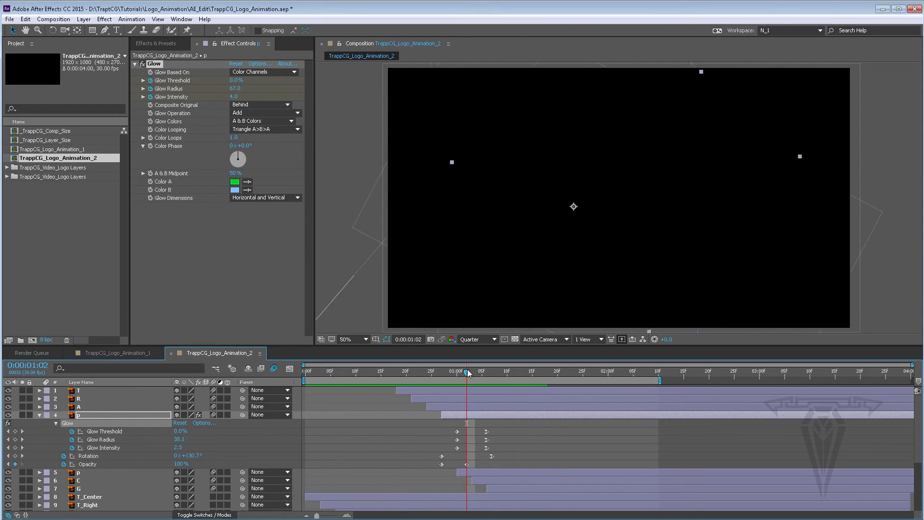
click(56, 423)
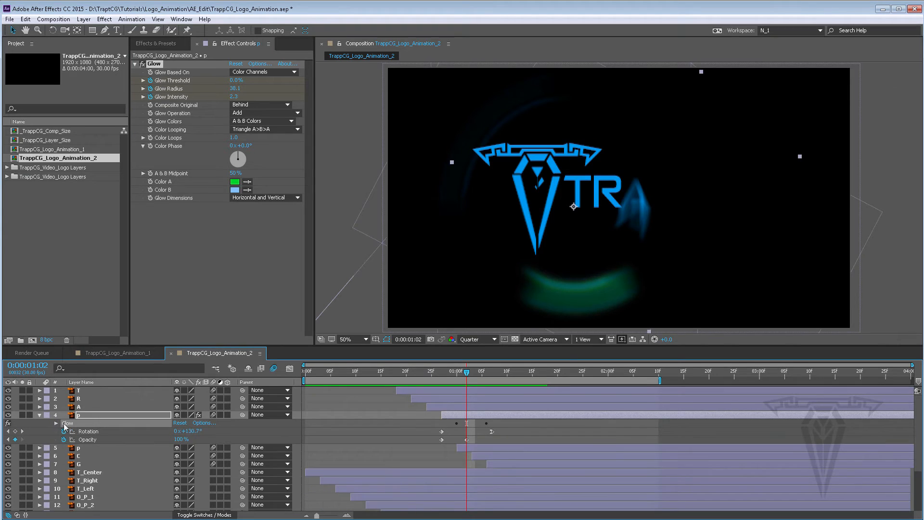
Step: Copy the Glow effect from the p layer
click(182, 201)
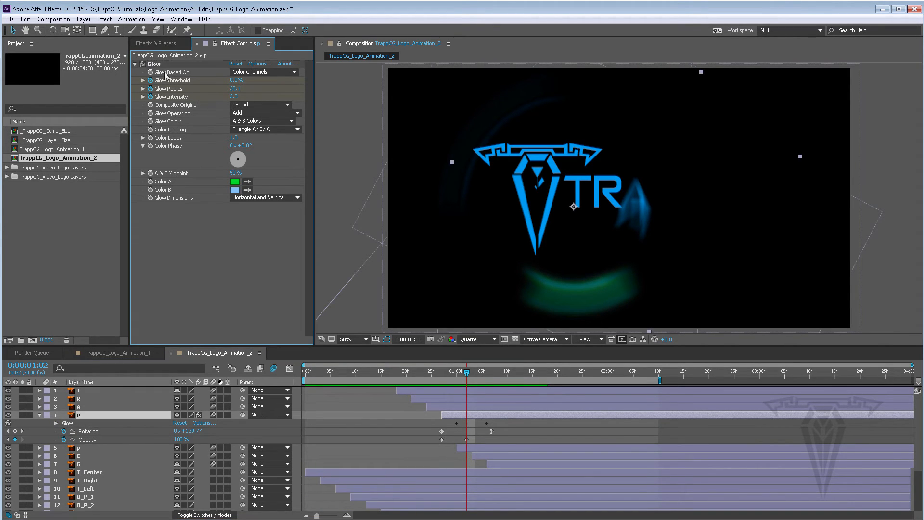
click(153, 65)
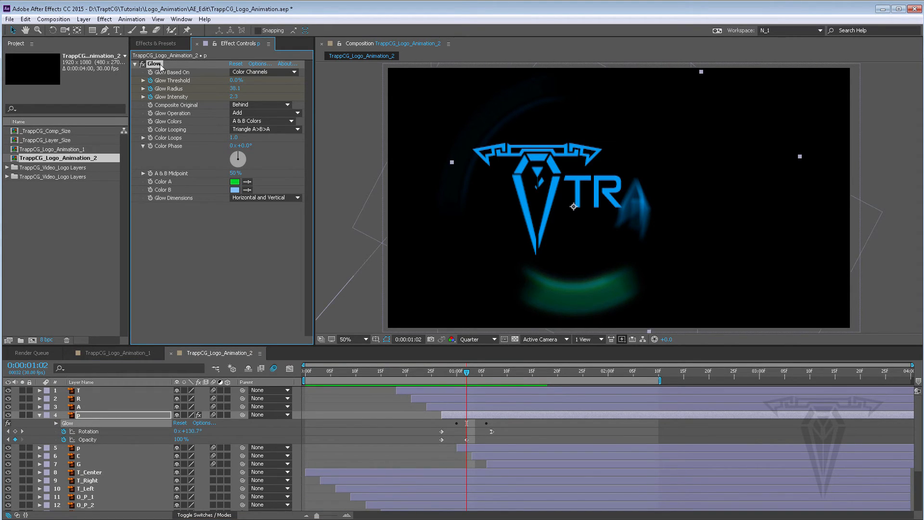
right_click(162, 67)
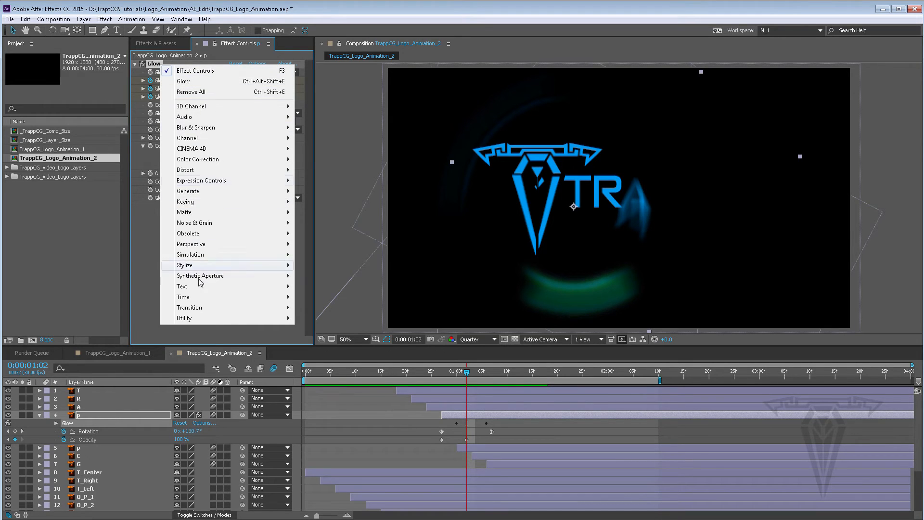
click(151, 247)
click(161, 65)
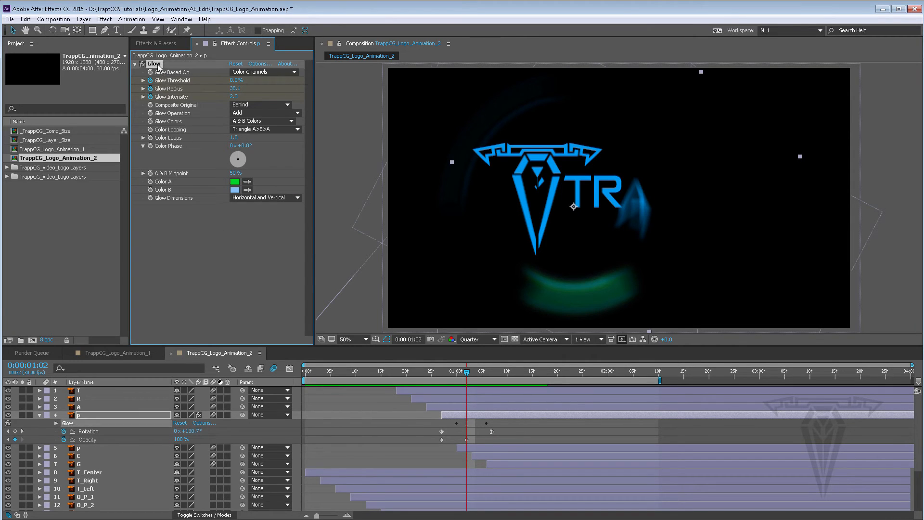
click(25, 20)
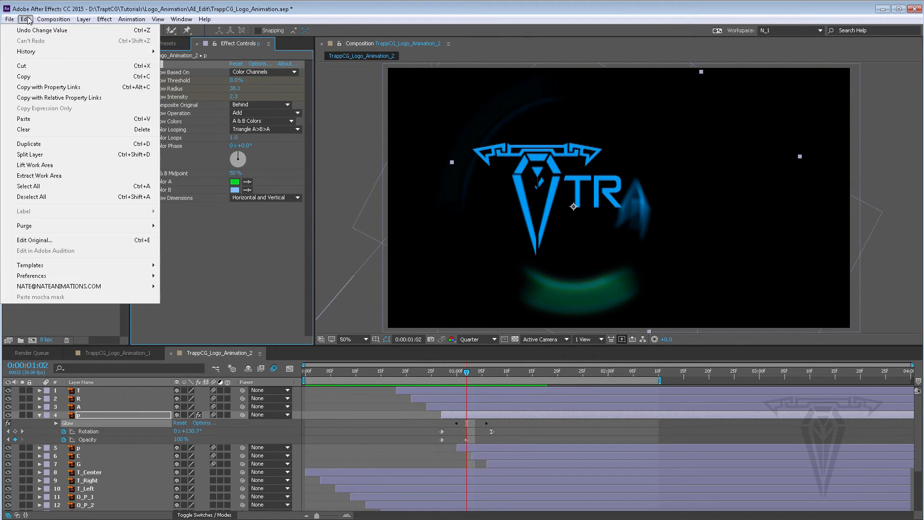
click(40, 79)
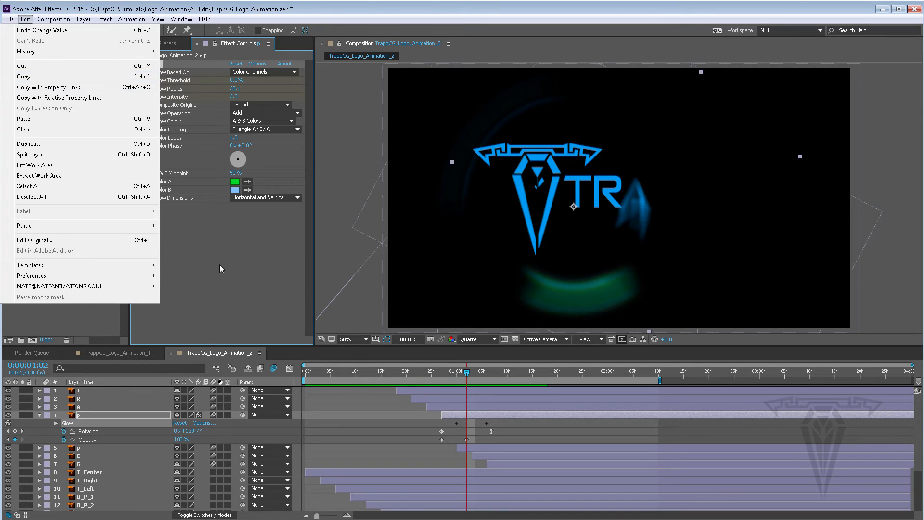
Step: Paste the Glow effect onto layer A at 1:00 and shift its glow keyframes slightly earlier
click(436, 405)
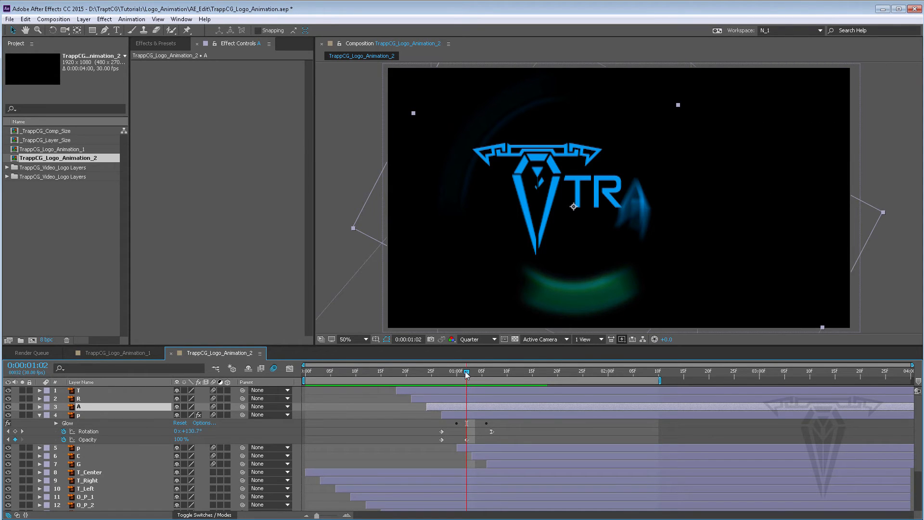
drag(467, 373, 457, 371)
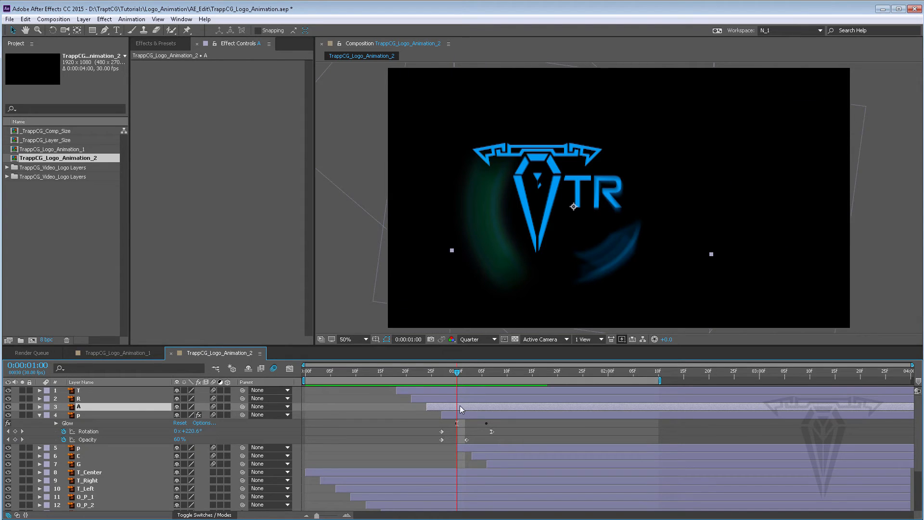
key(ctrl+v)
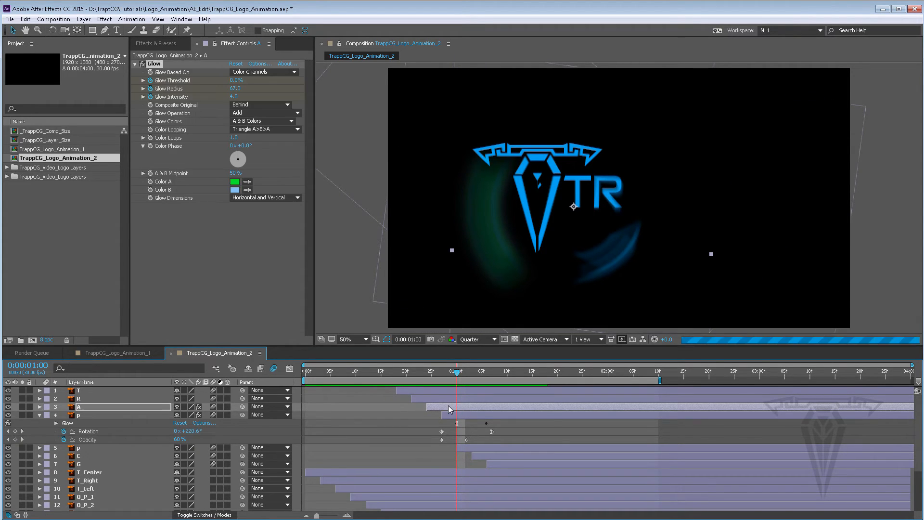
key(u)
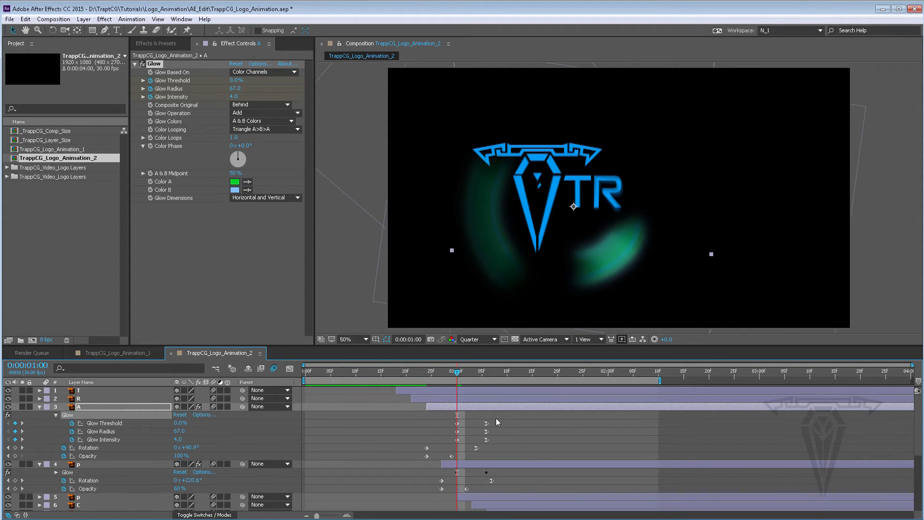
drag(496, 418, 449, 448)
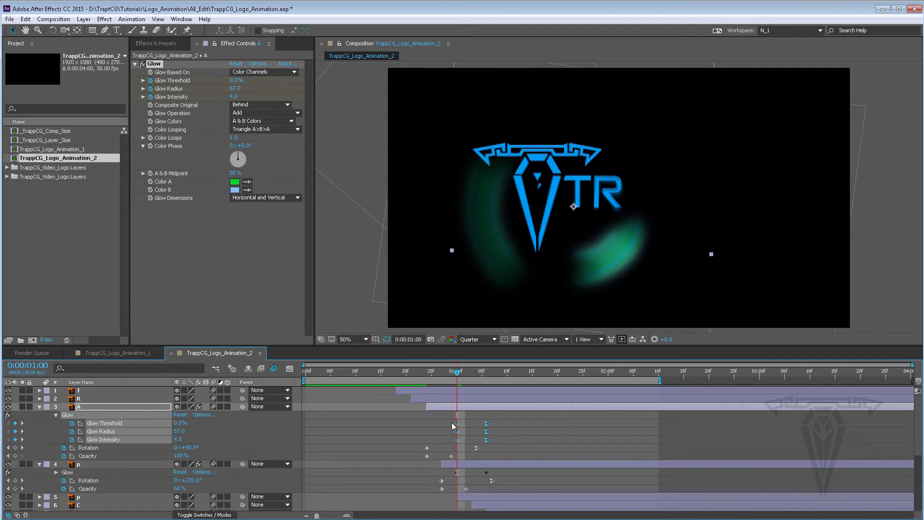
drag(452, 425, 472, 426)
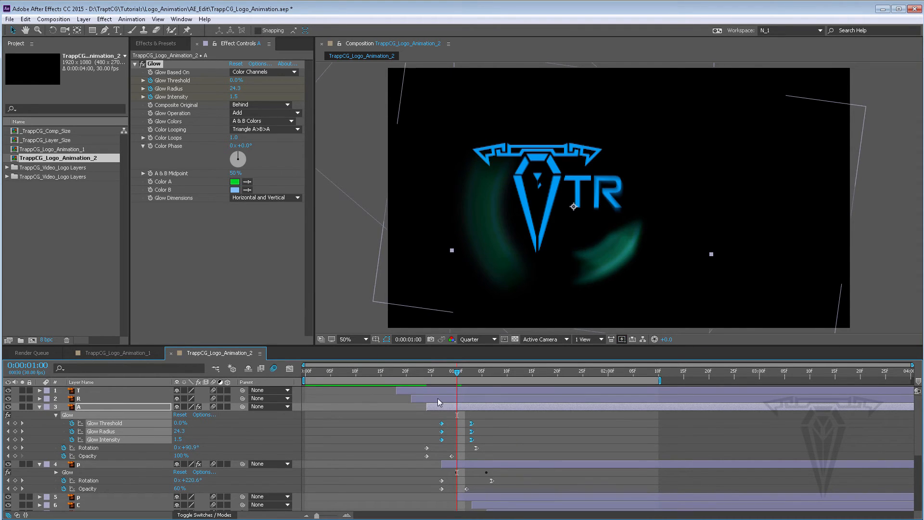
key(u)
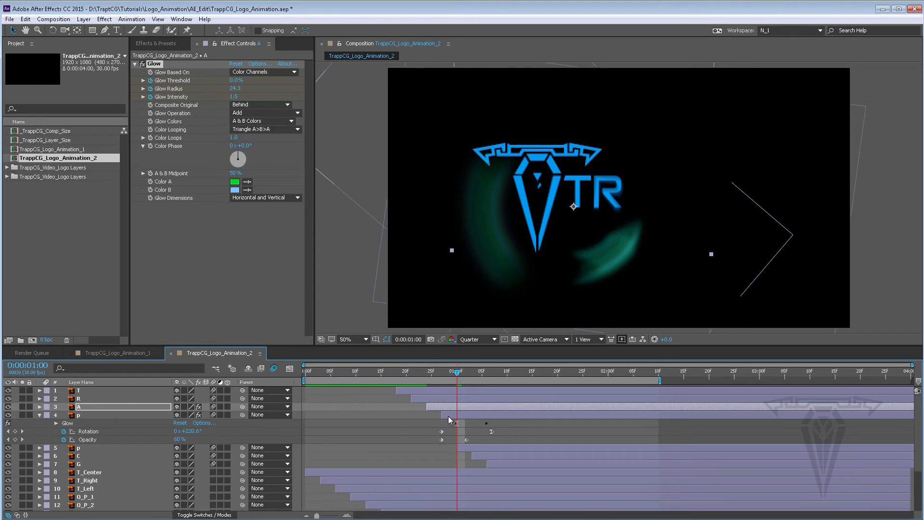
Step: Paste the Glow effect onto layer R at 0:23 and check its glow keyframes
click(448, 415)
key(u)
click(437, 397)
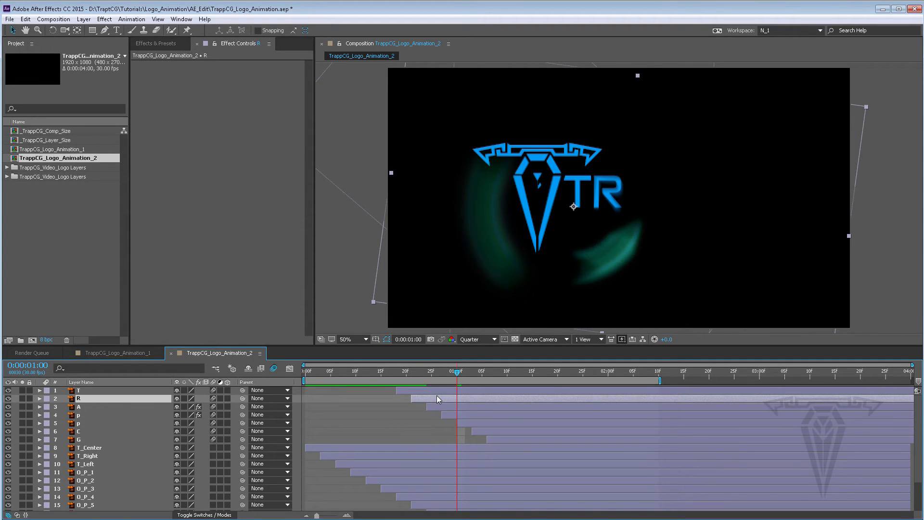
key(u)
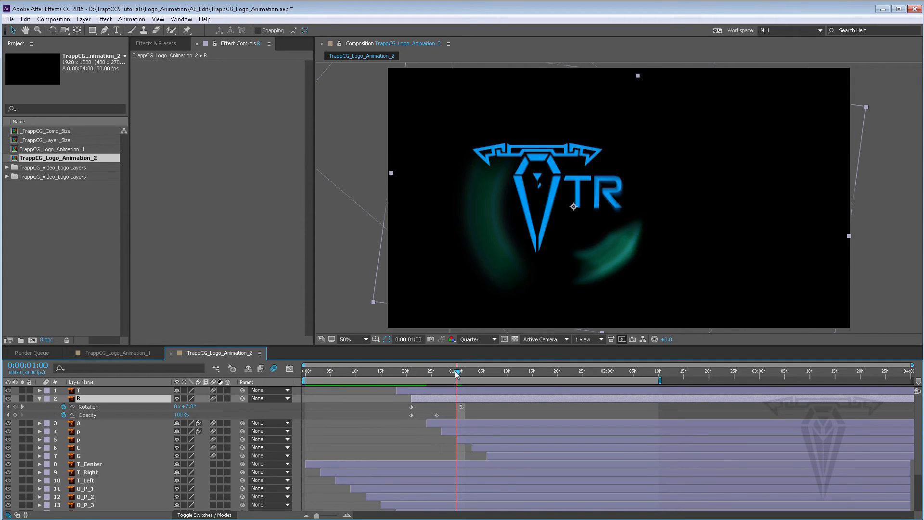
drag(455, 371, 421, 369)
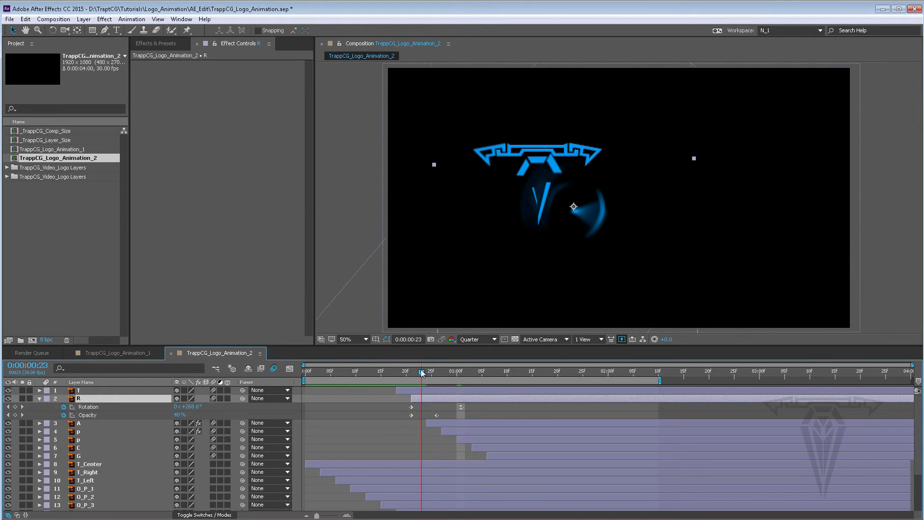
key(ctrl+v)
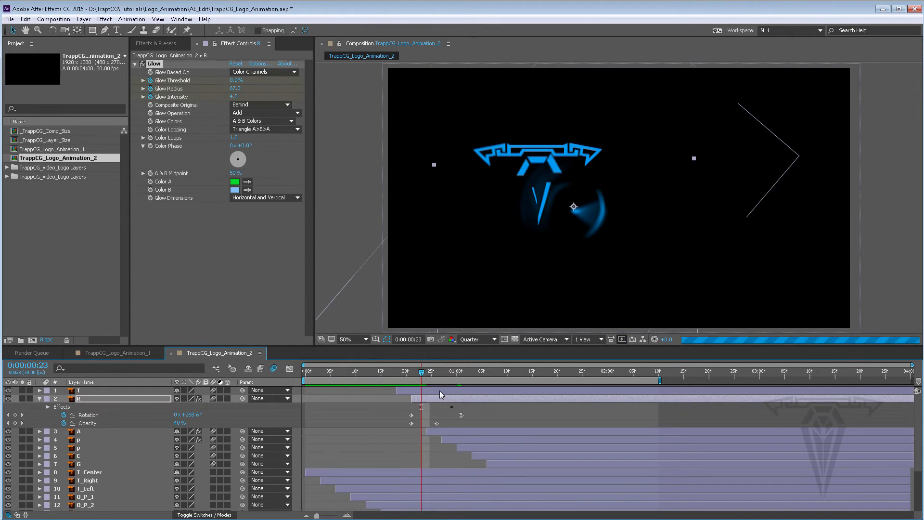
drag(422, 375, 455, 377)
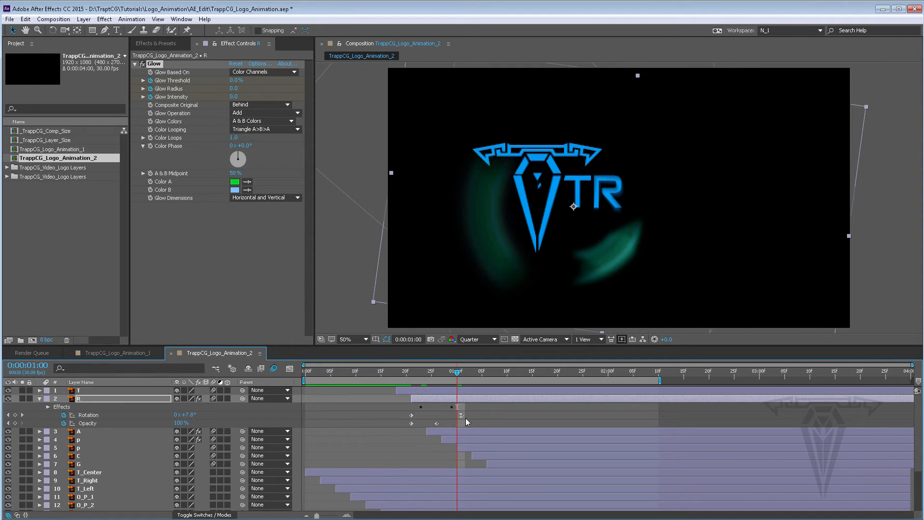
key(u)
drag(464, 412, 416, 435)
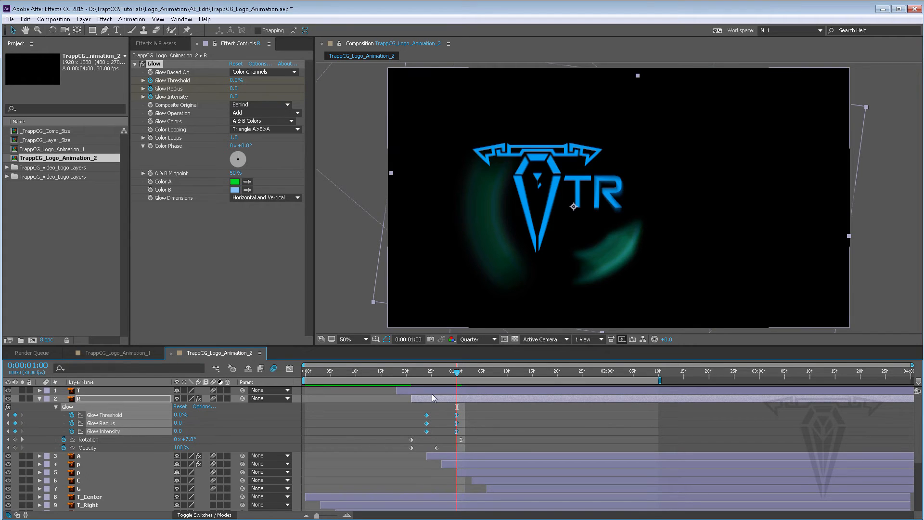
key(u)
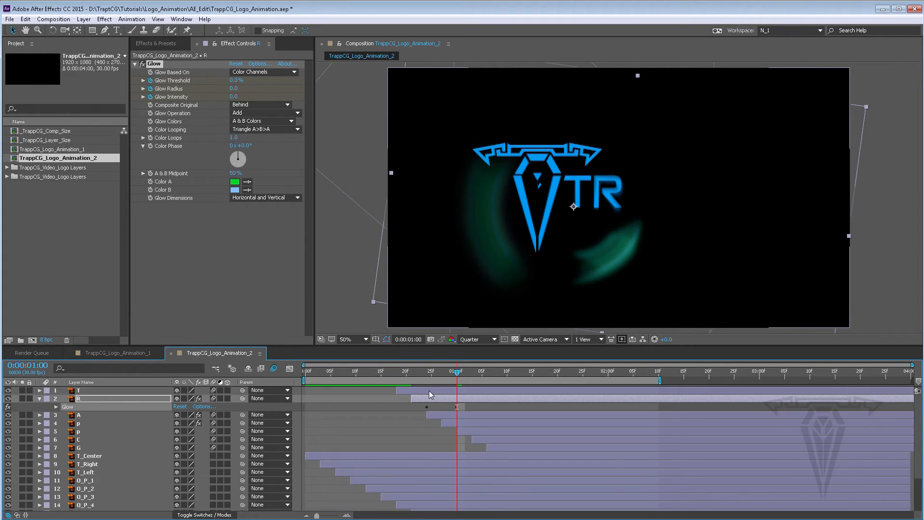
Step: Paste the Glow effect onto layer T at 0:27
click(428, 391)
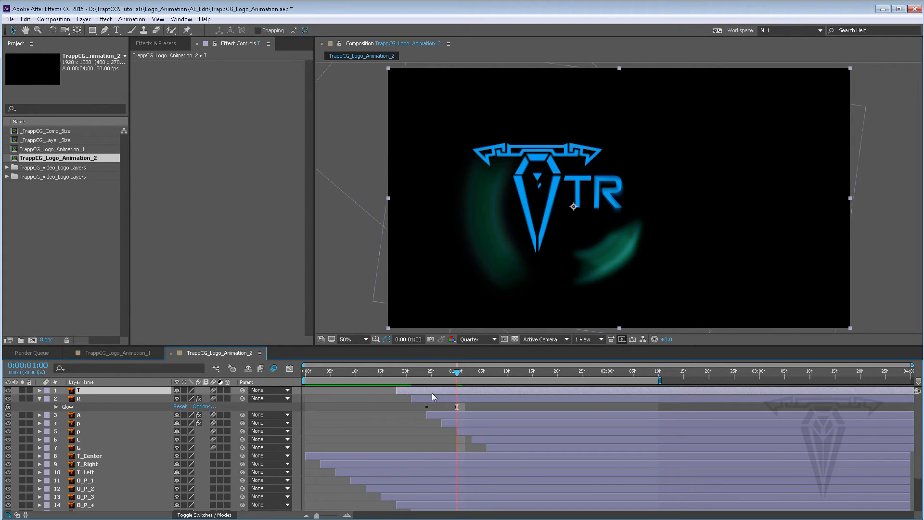
key(u)
mouse_move(458, 373)
mouse_down()
mouse_move(413, 371)
mouse_move(442, 372)
mouse_up()
key(ctrl+v)
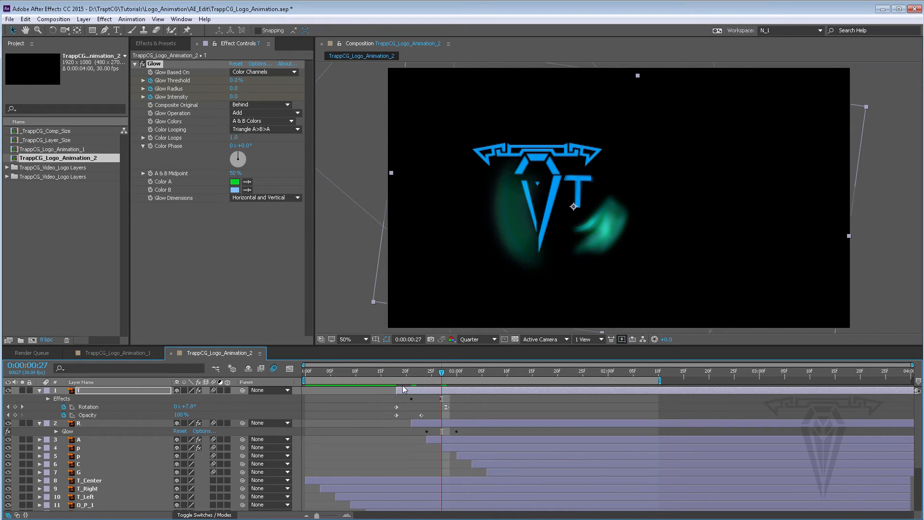
key(u)
key(u)
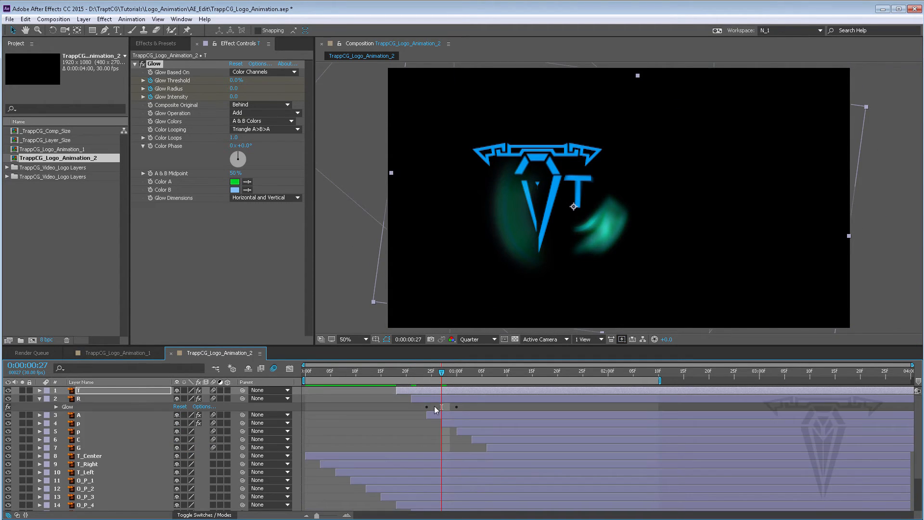
click(427, 398)
key(u)
key(u)
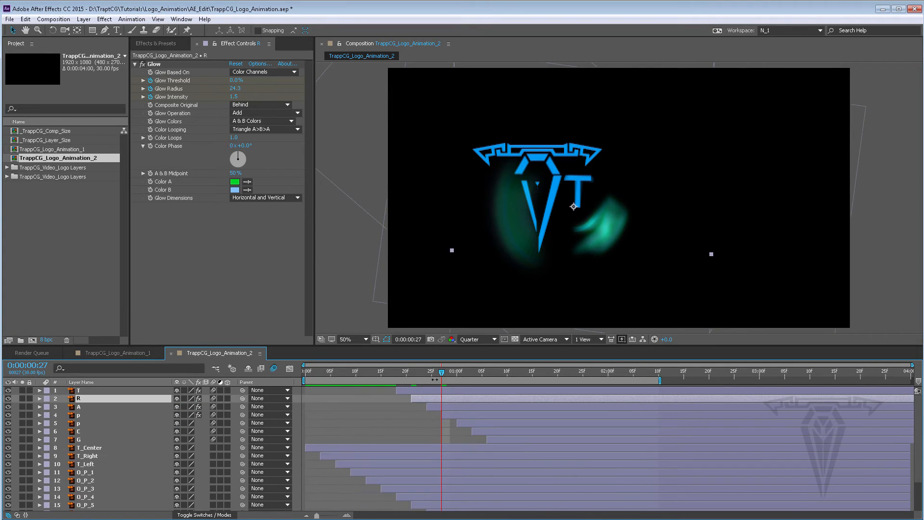
Step: Paste the Glow effect onto layer C at 1:06 and scrub through its glow
drag(417, 373, 481, 374)
click(483, 428)
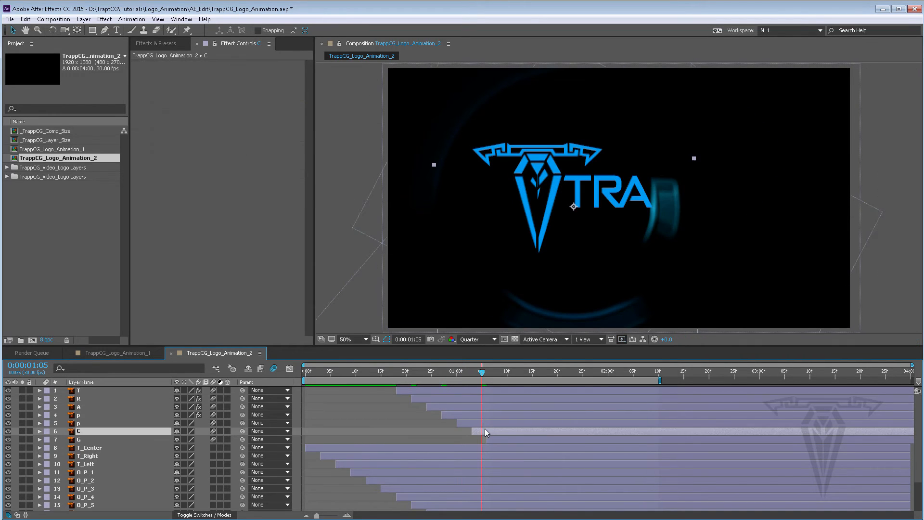
key(u)
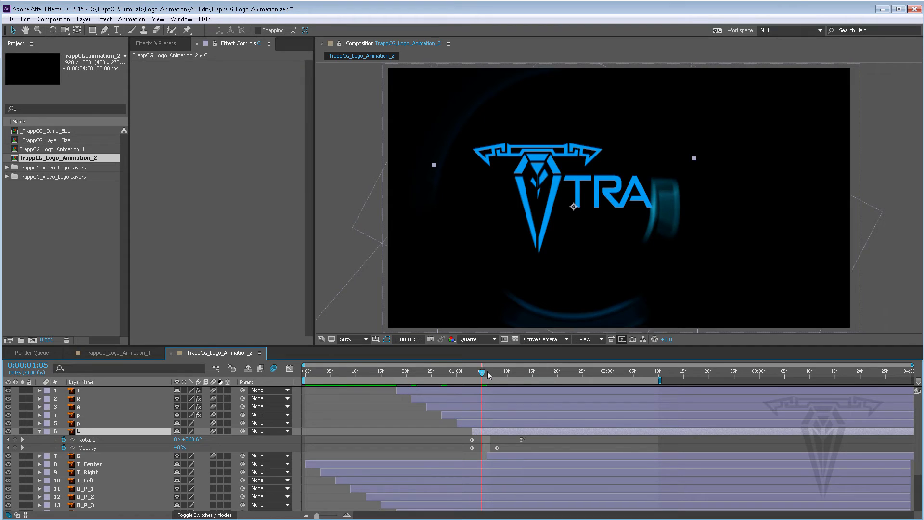
click(487, 375)
key(ctrl+v)
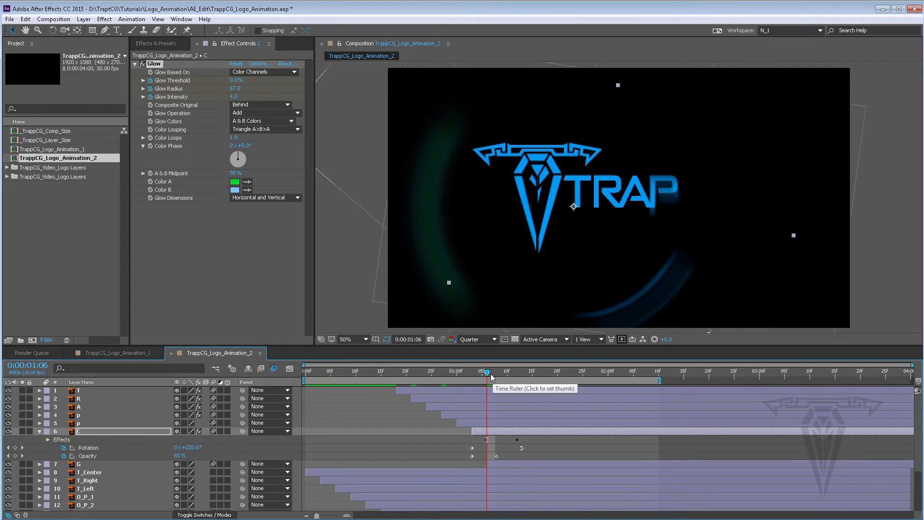
drag(506, 373, 518, 376)
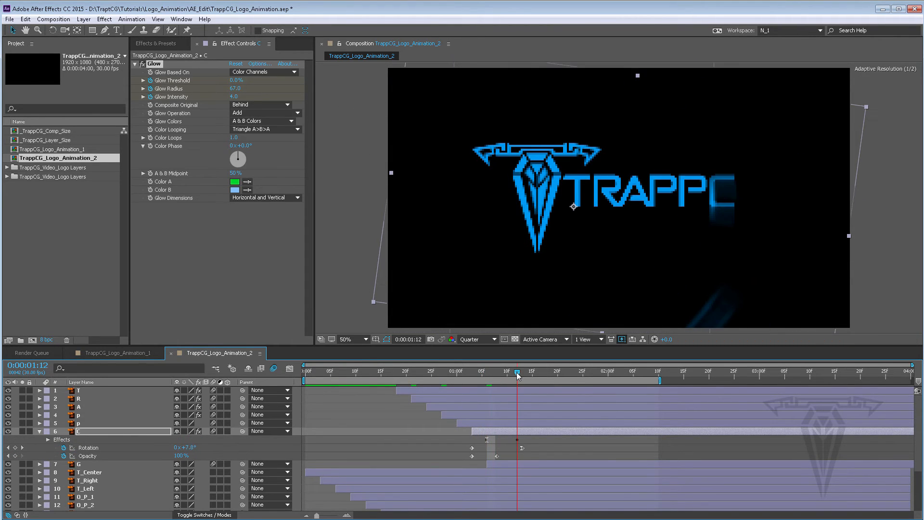
Step: Paste the Glow effect onto layer G at 1:08 and shift its glow keyframes slightly later
click(500, 464)
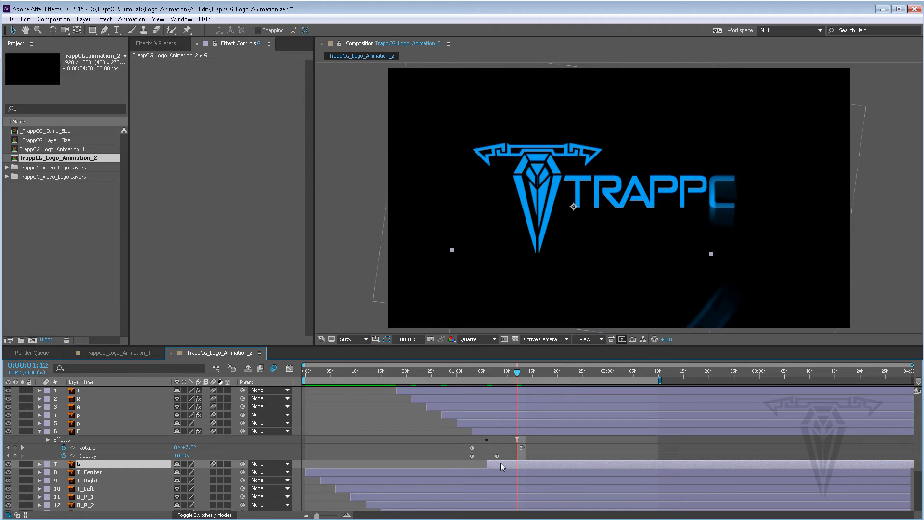
key(u)
drag(502, 374, 497, 373)
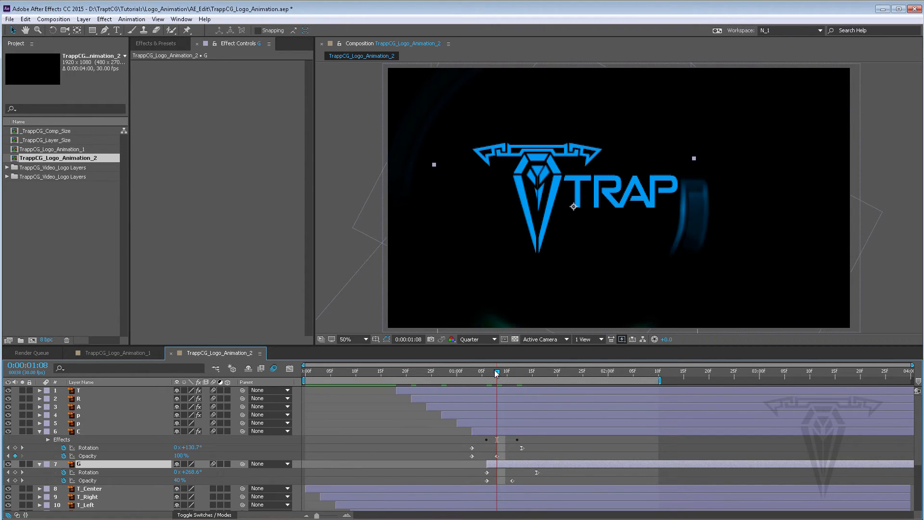
key(ctrl+v)
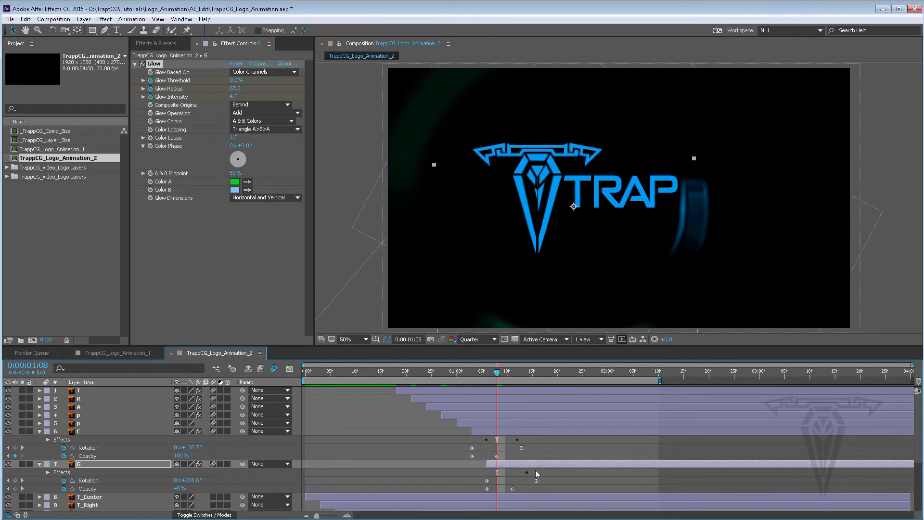
key(u)
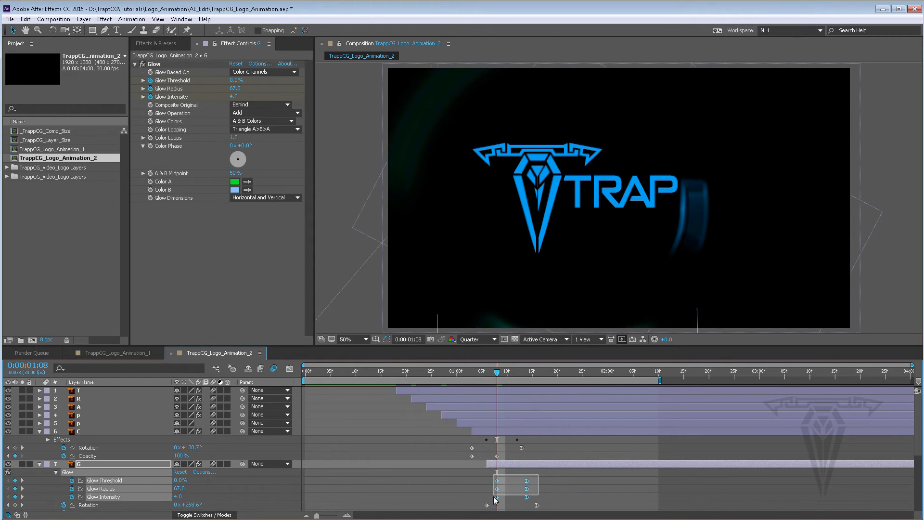
drag(530, 484, 534, 484)
key(u)
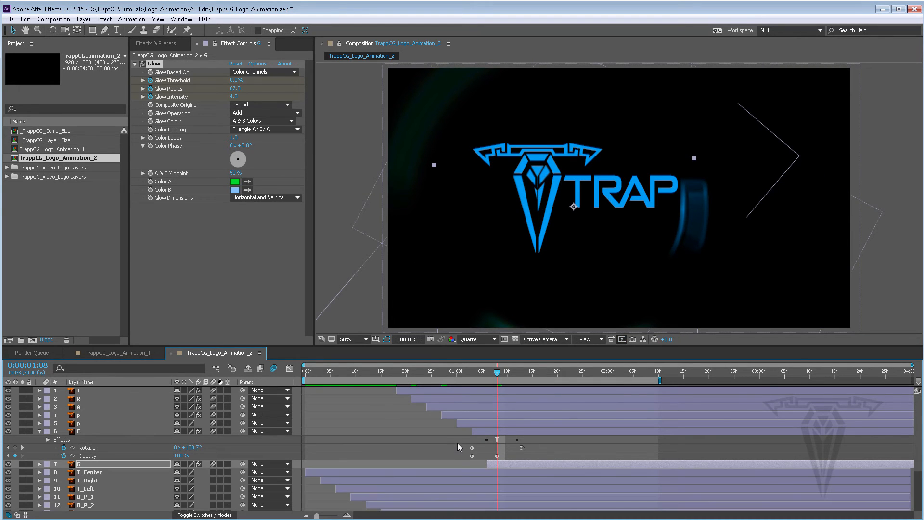
Step: Collapse the layer properties and preview the logo animation
click(40, 432)
key(u)
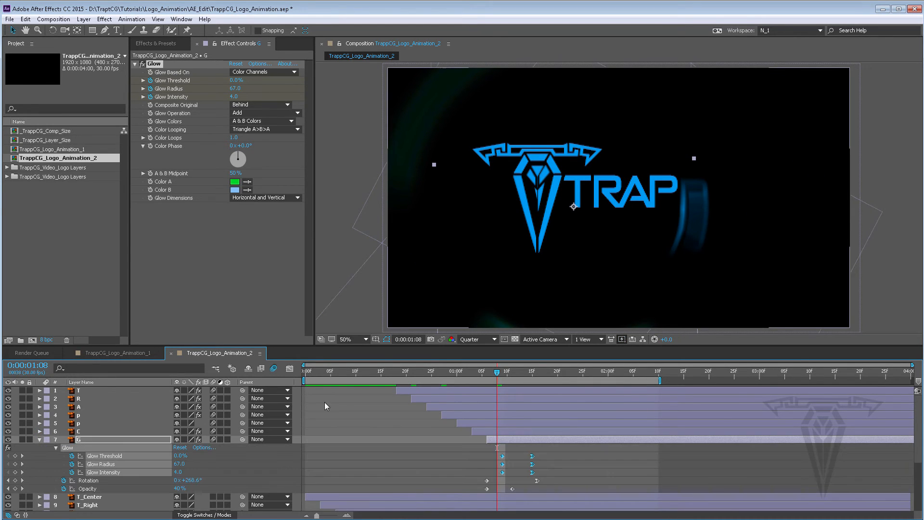
key(u)
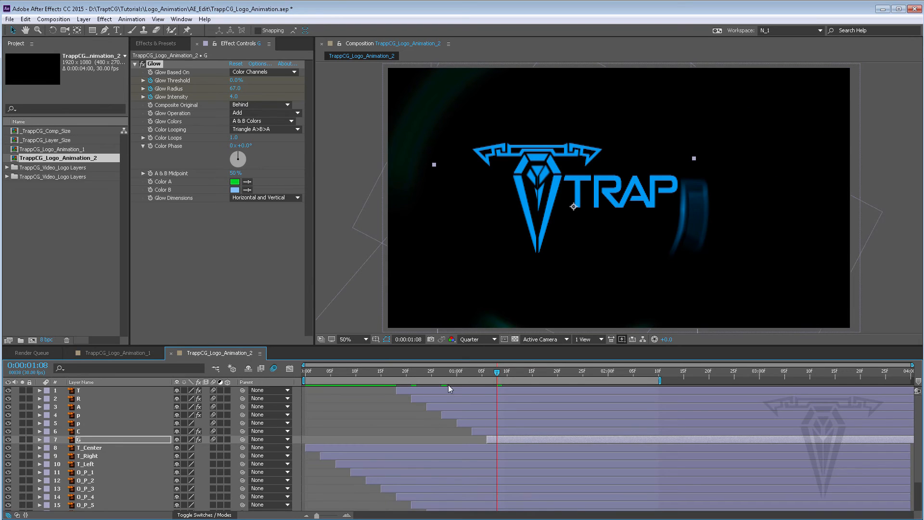
key(space)
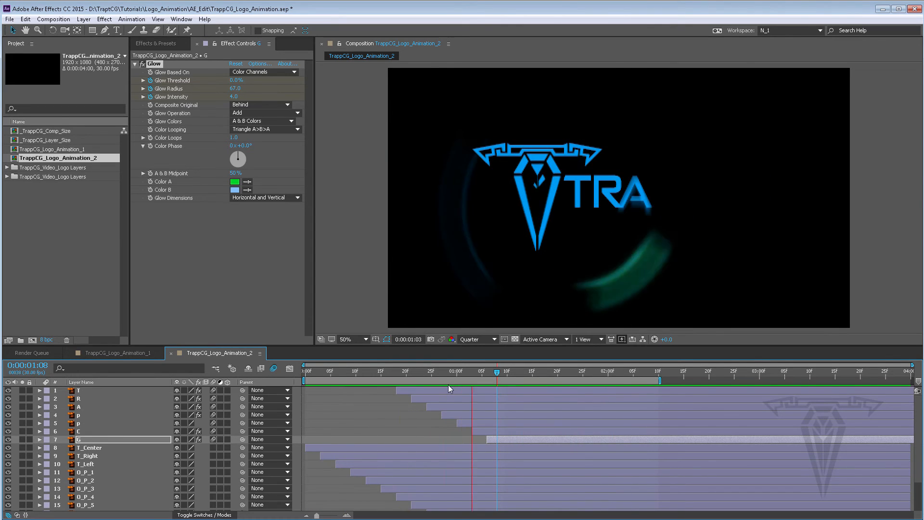
key(space)
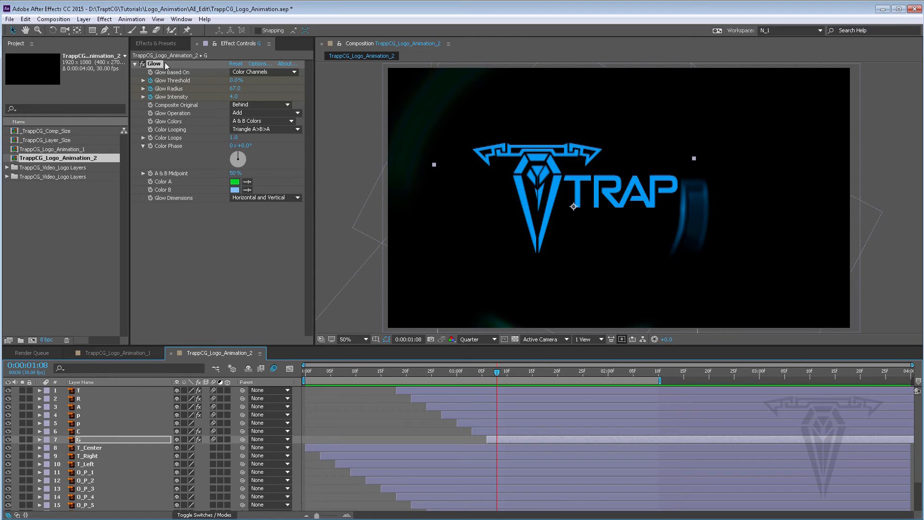
Step: Enable motion blur on layer G and preview the animation from 0:29
click(156, 44)
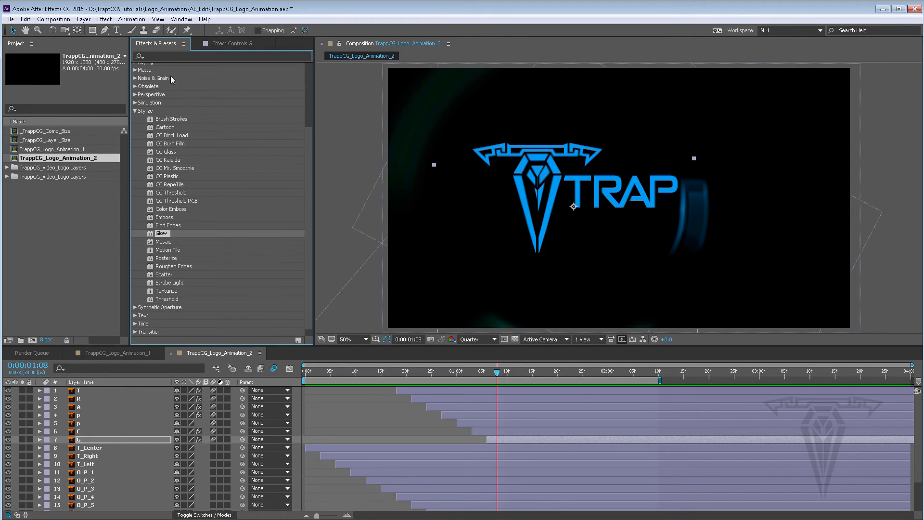
click(136, 111)
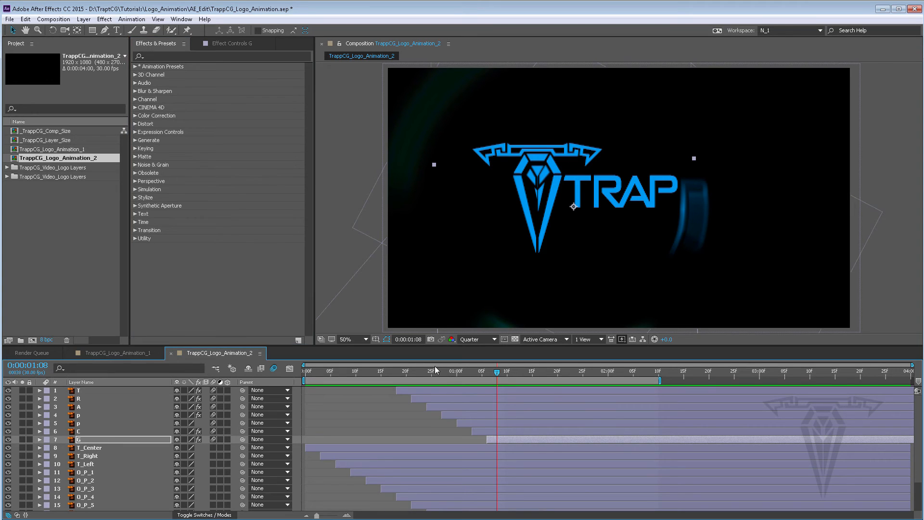
click(443, 372)
drag(443, 373, 449, 368)
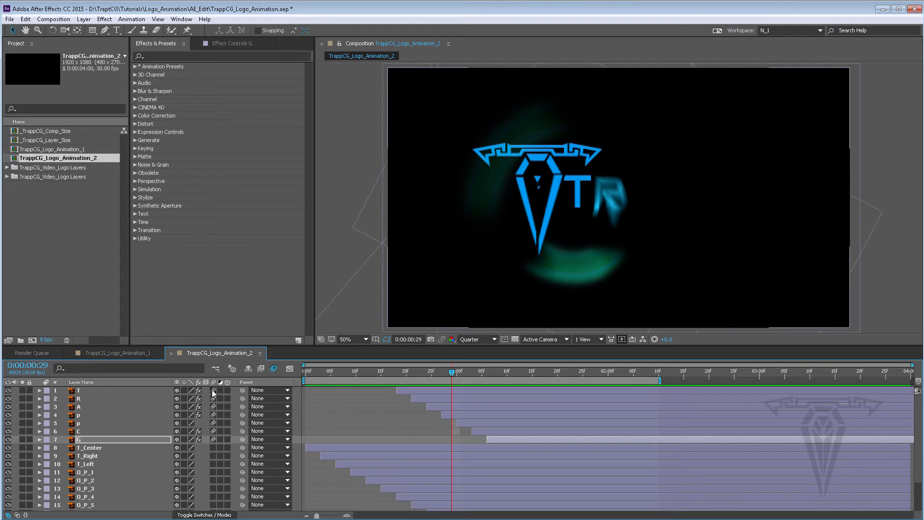
drag(212, 429, 213, 430)
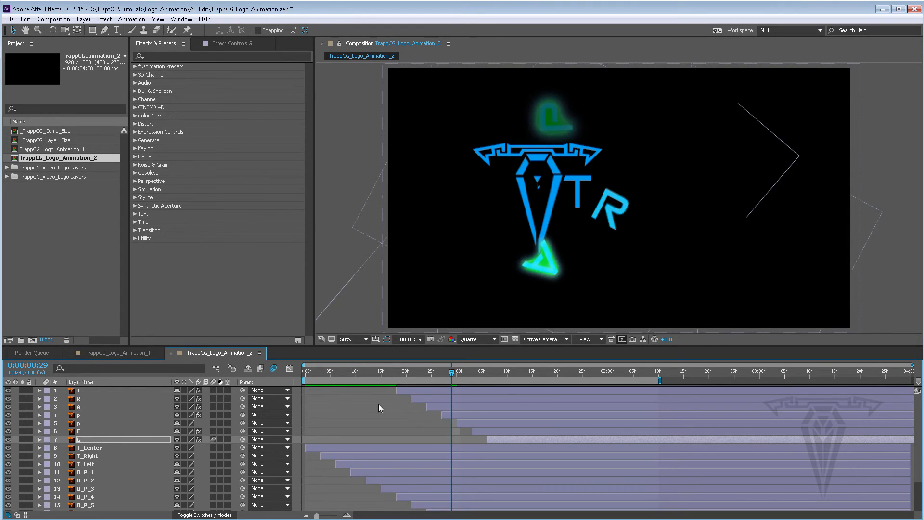
key(space)
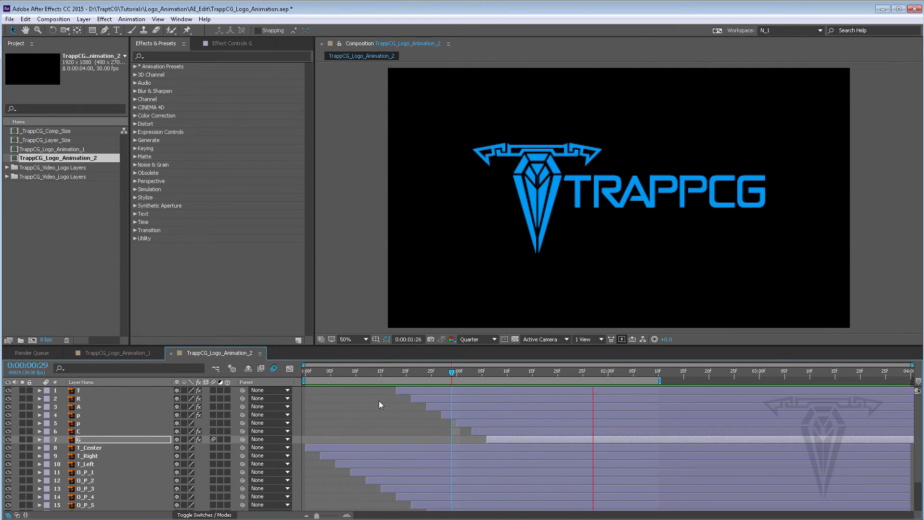
key(space)
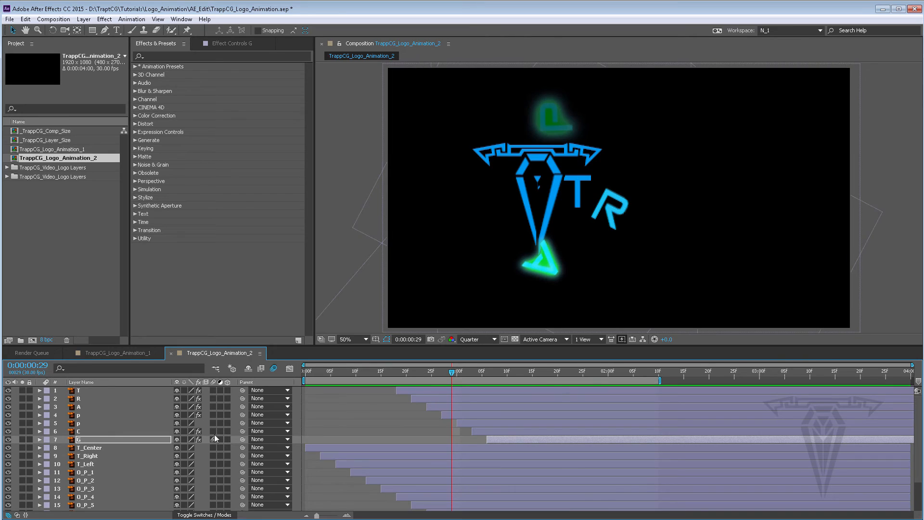
Step: Search for CC Vector Blur and apply it to layer p at 1:02
click(434, 389)
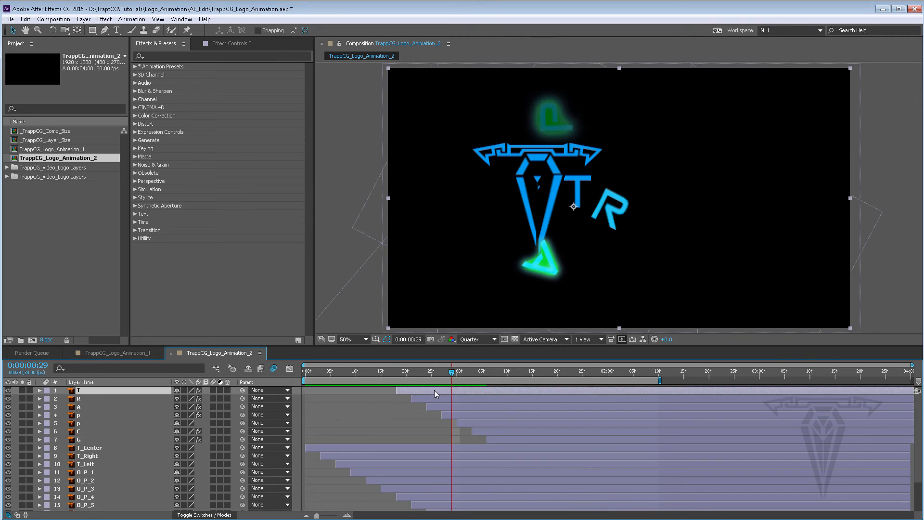
click(186, 57)
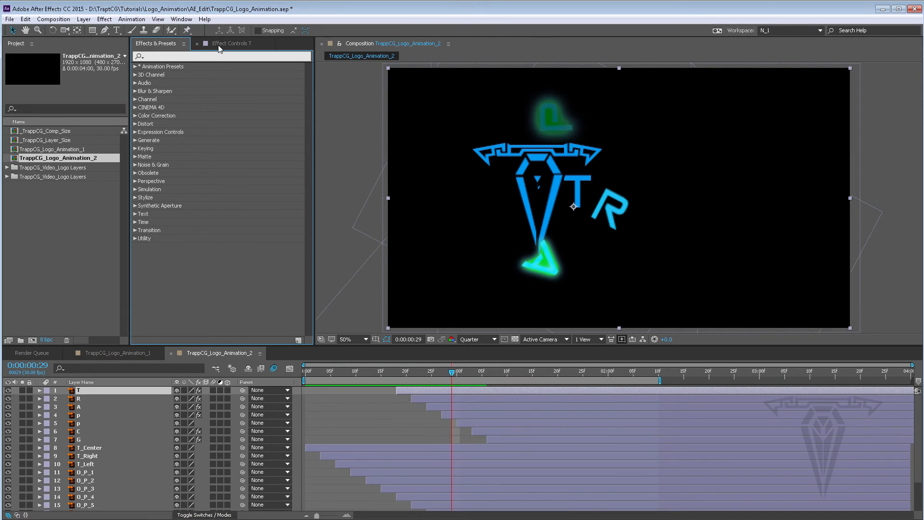
text(vect)
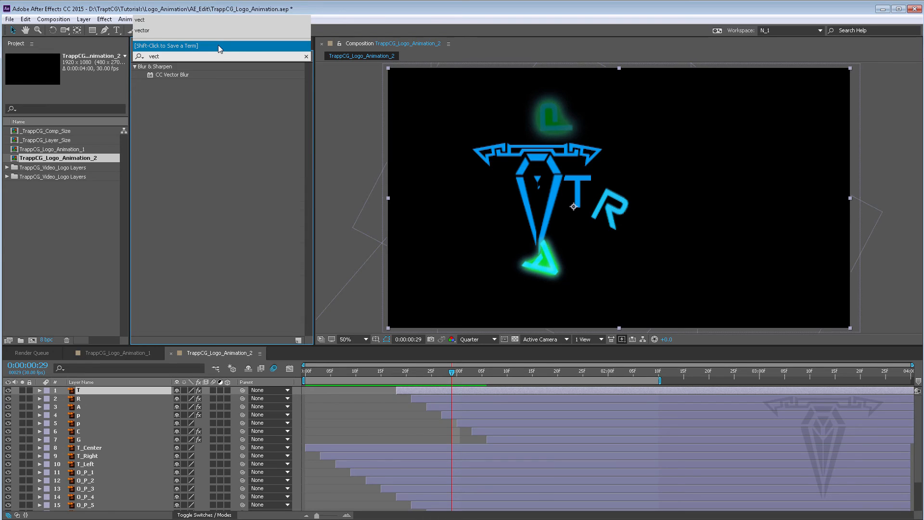
click(173, 74)
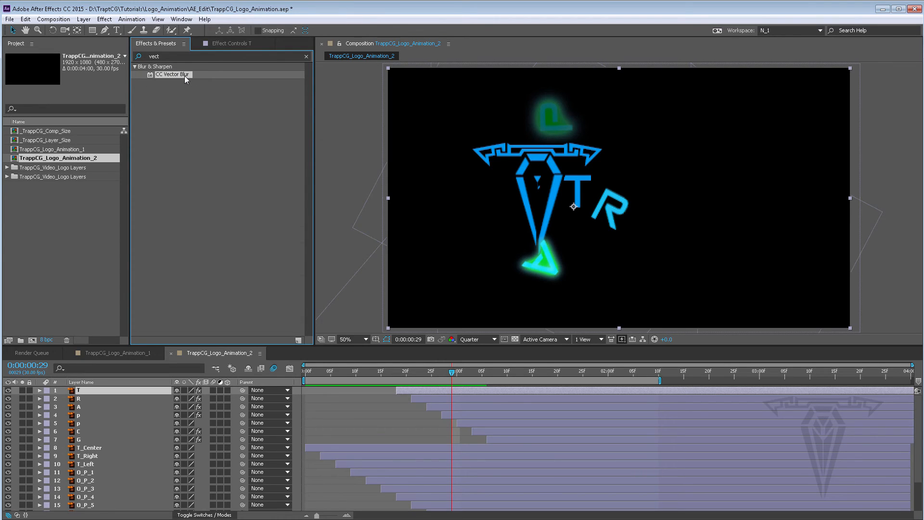
click(452, 370)
click(468, 415)
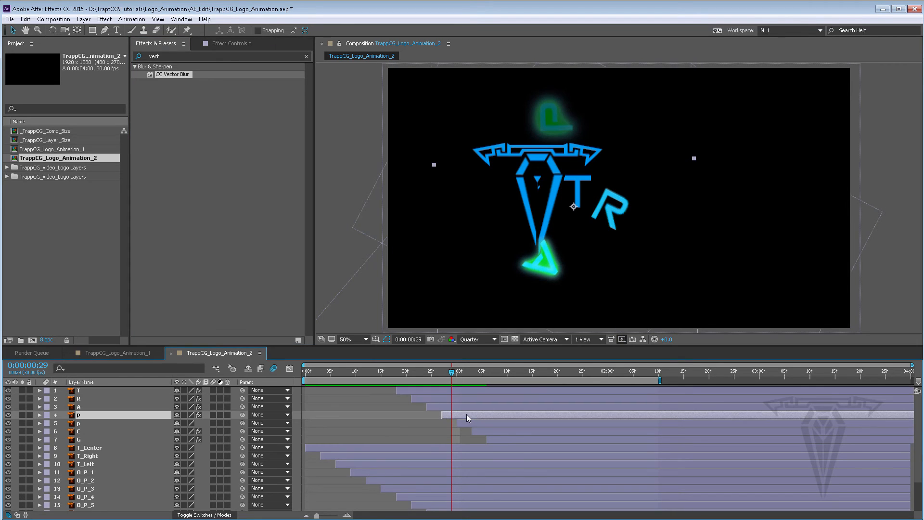
drag(453, 372, 466, 371)
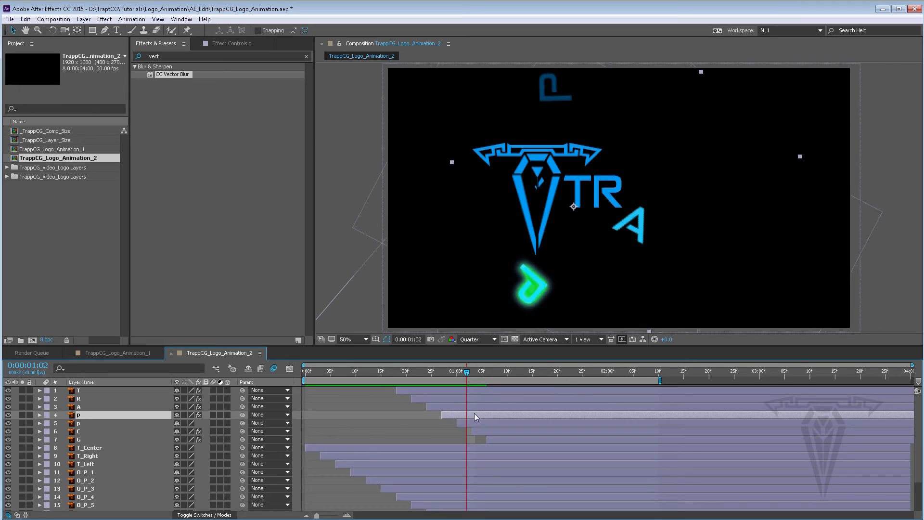
double_click(159, 76)
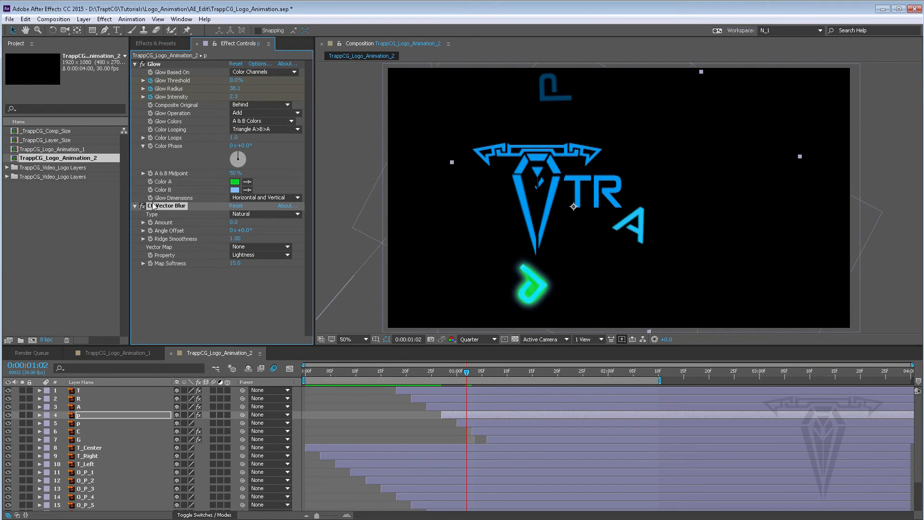
Step: Set CC Vector Blur's Amount to 55, Angle Offset to 67° and Ridge Smoothness to 0
click(135, 64)
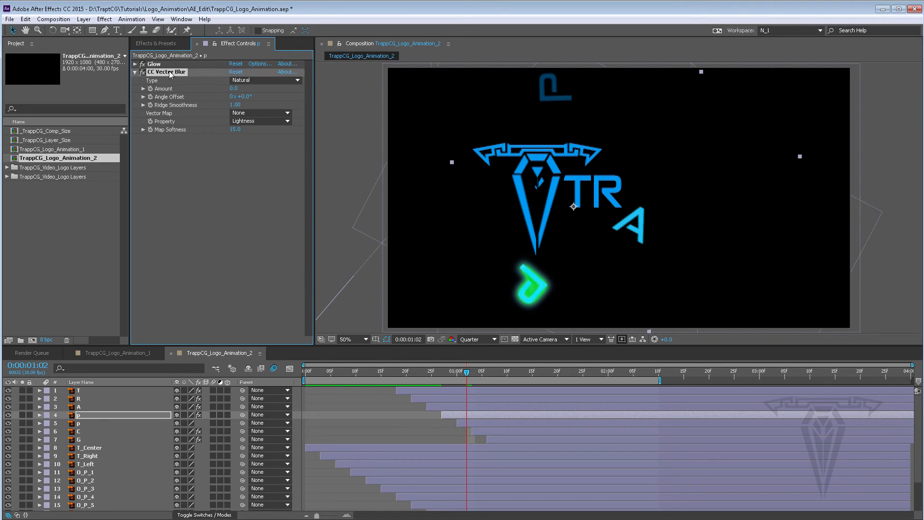
drag(236, 87, 278, 96)
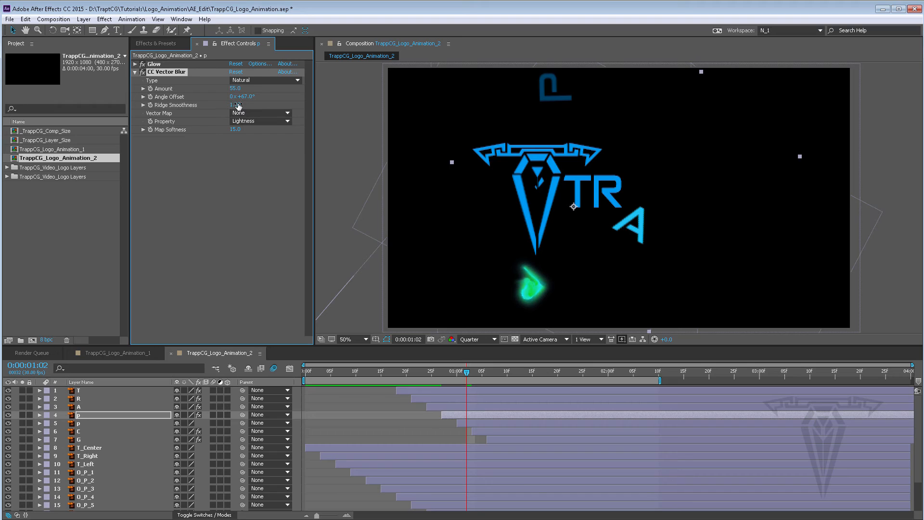
drag(238, 105, 205, 101)
Step: Zoom the composition viewer in and set the preview resolution to Full
scroll(545, 289, down, 2)
scroll(531, 284, up, 4)
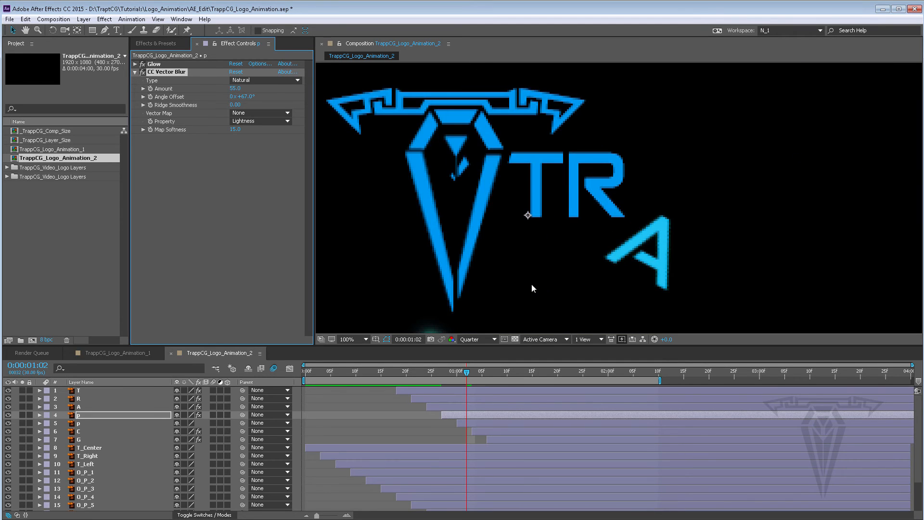
click(478, 339)
click(483, 366)
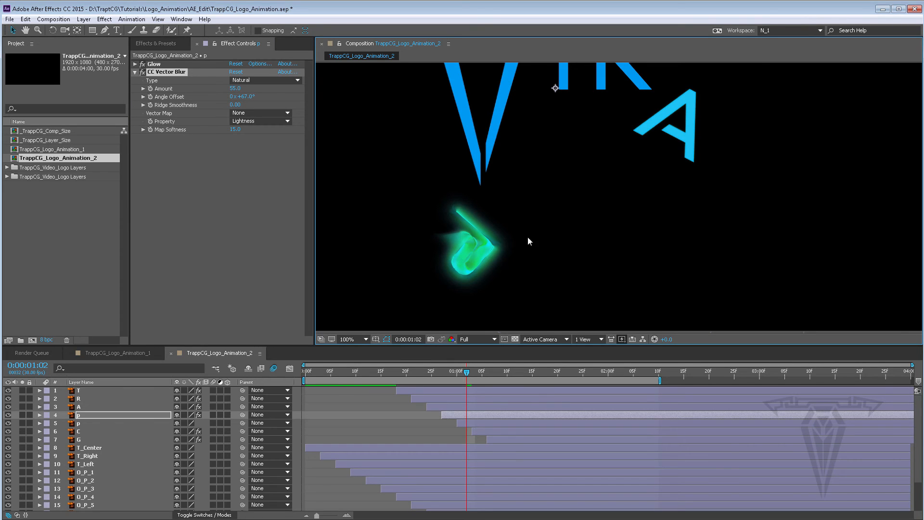
Step: Toggle the CC Vector Blur effect off and on to compare the p letter
click(142, 72)
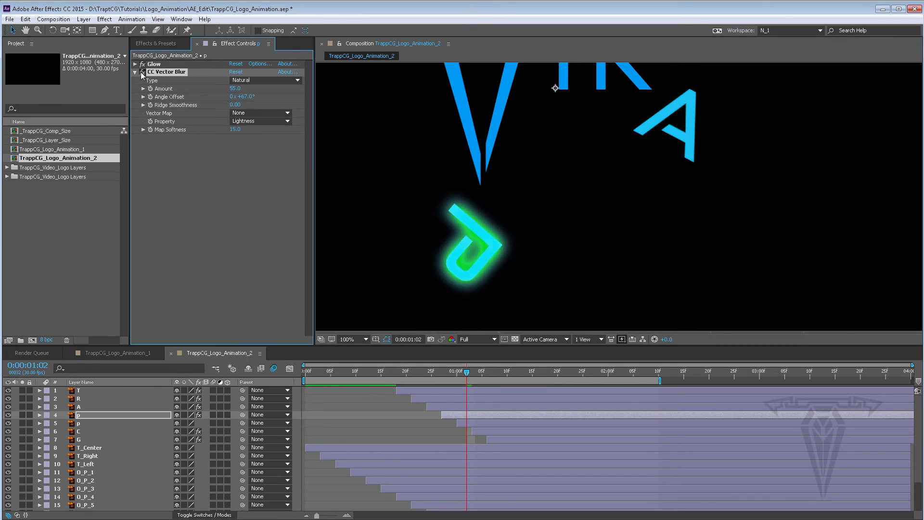
click(142, 72)
click(142, 71)
click(141, 71)
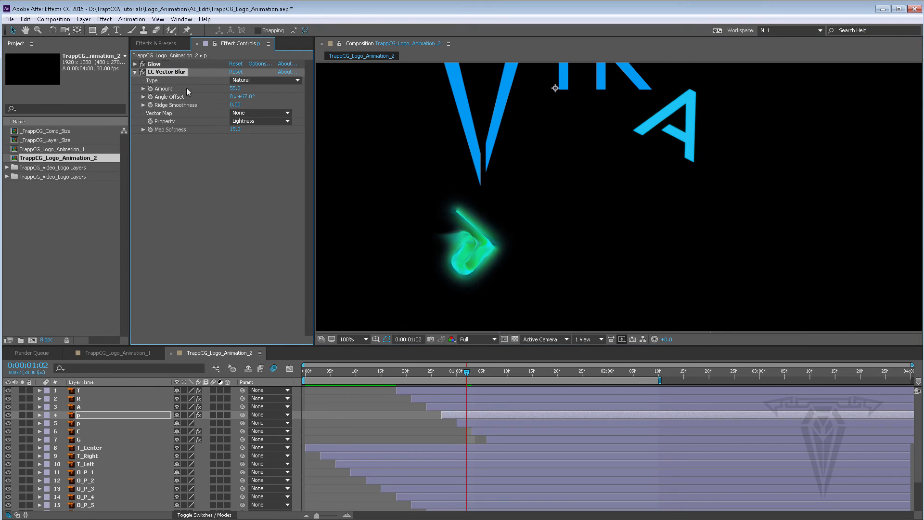
Step: Adjust CC Vector Blur to Amount 109, Angle Offset 125° and Ridge Smoothness 4
drag(235, 88, 127, 84)
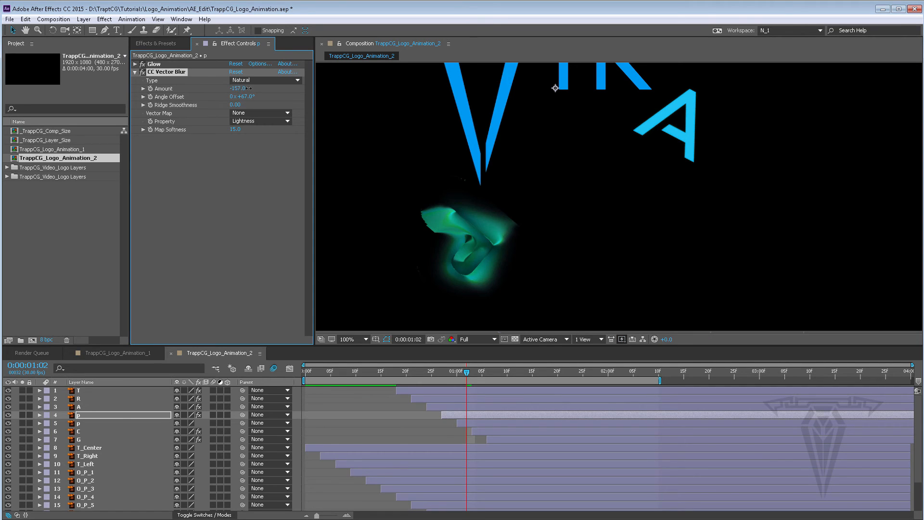
drag(249, 88, 312, 89)
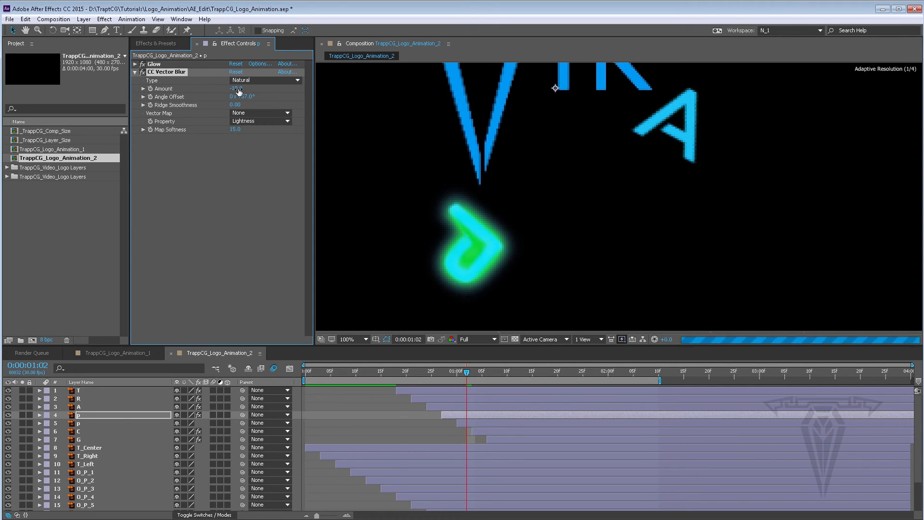
drag(239, 89, 449, 89)
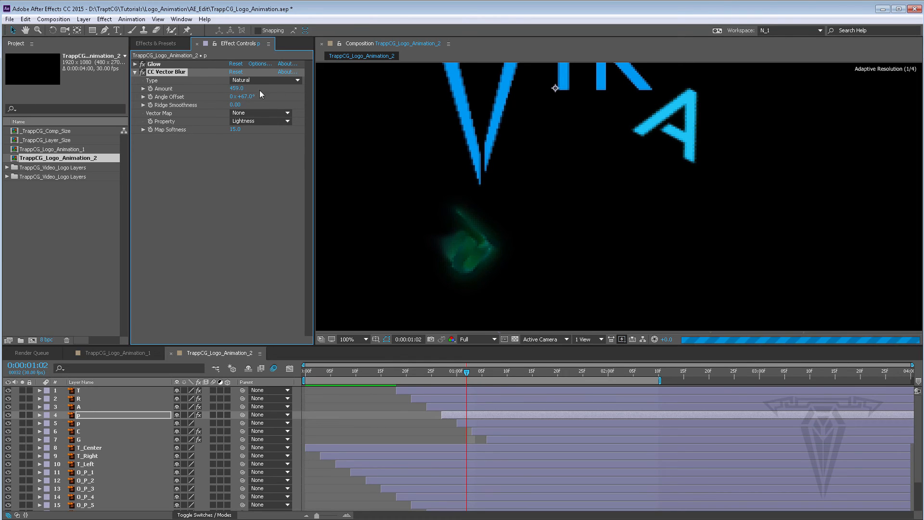
drag(215, 88, 77, 88)
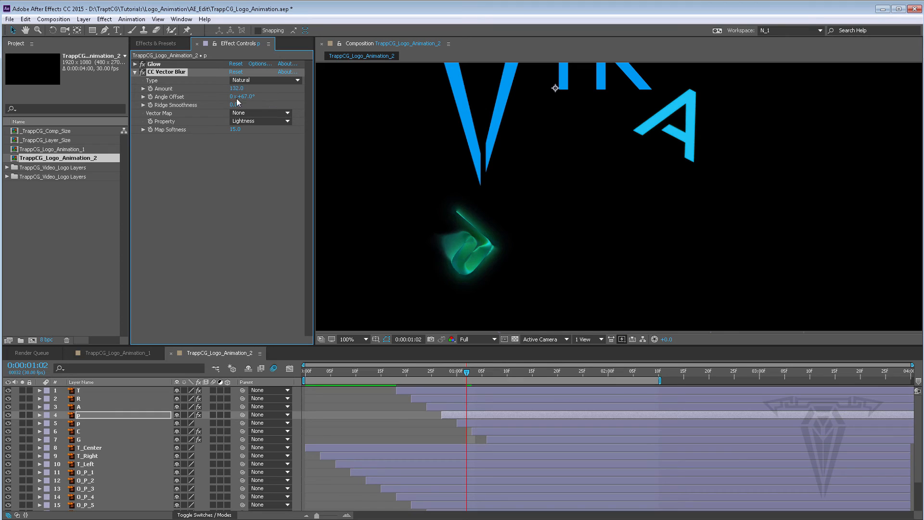
drag(243, 97, 273, 97)
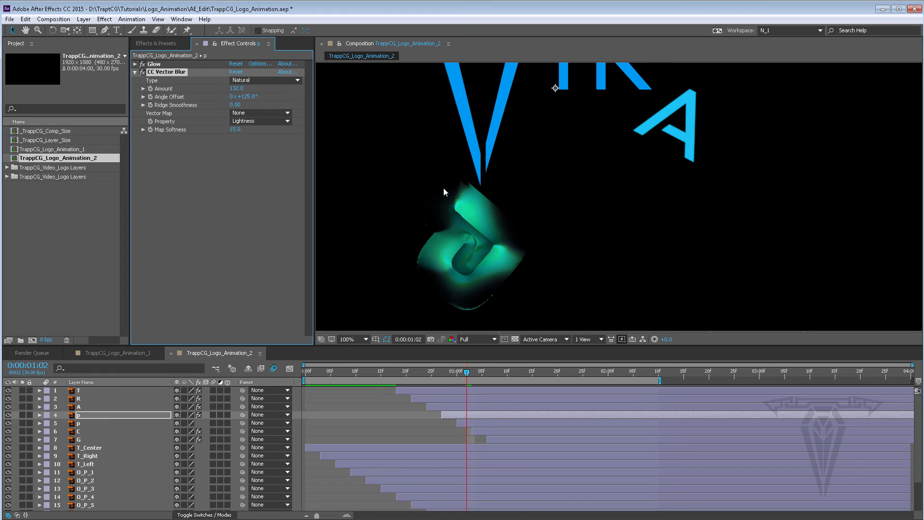
mouse_move(237, 88)
mouse_down()
mouse_move(246, 87)
mouse_move(227, 89)
mouse_move(240, 104)
mouse_up()
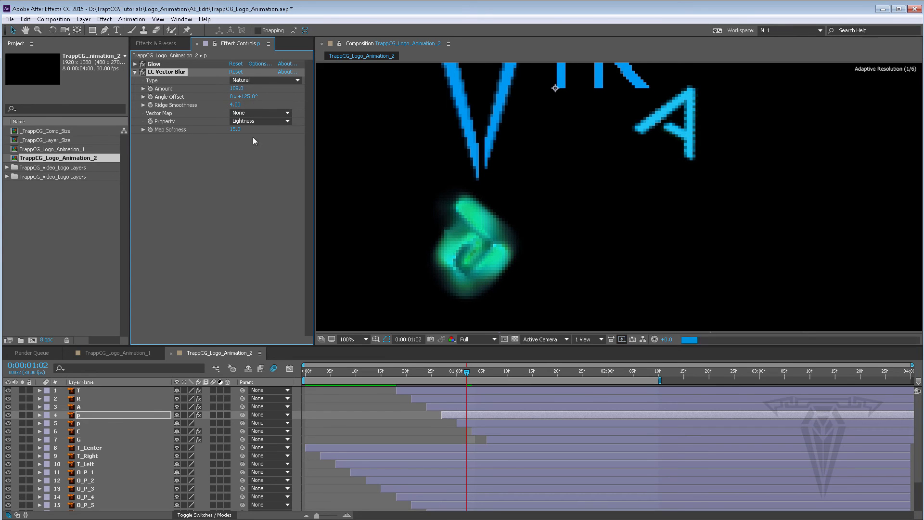
scroll(489, 250, down, 2)
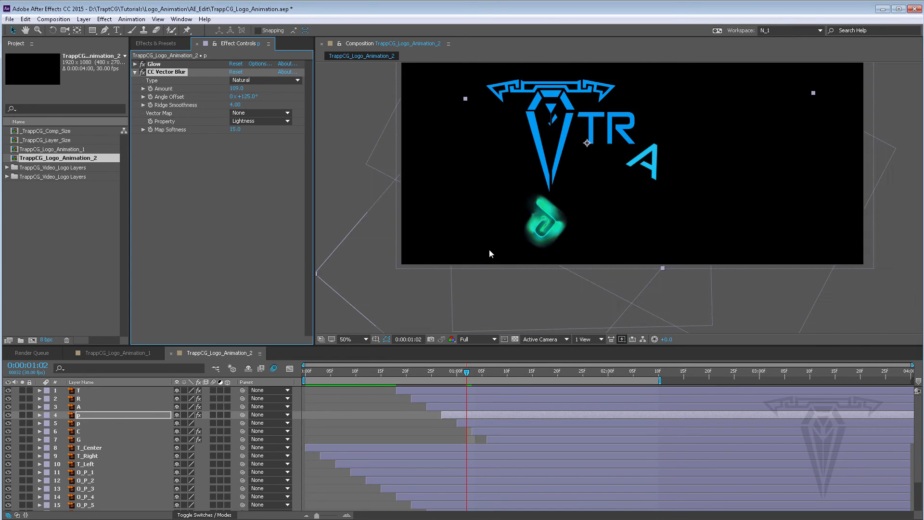
Step: Remove the CC Vector Blur effect from the p letter layer
scroll(493, 248, up, 2)
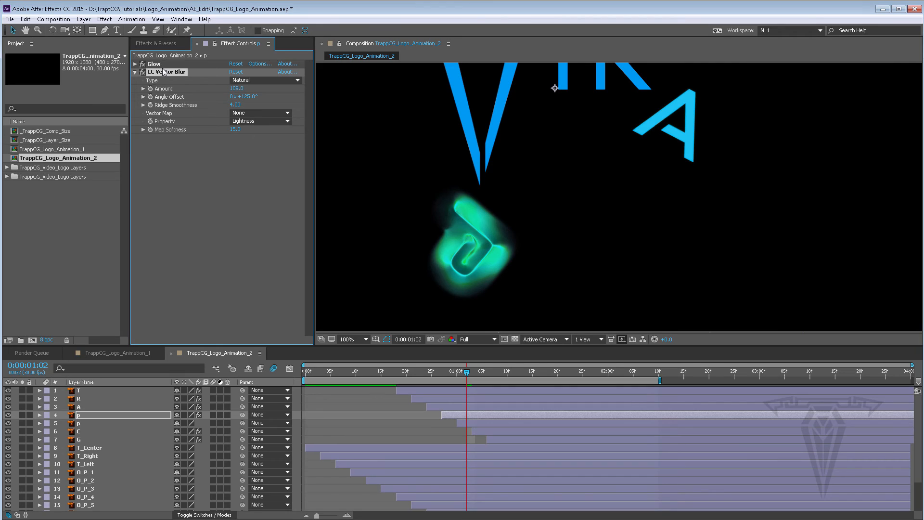
key(Delete)
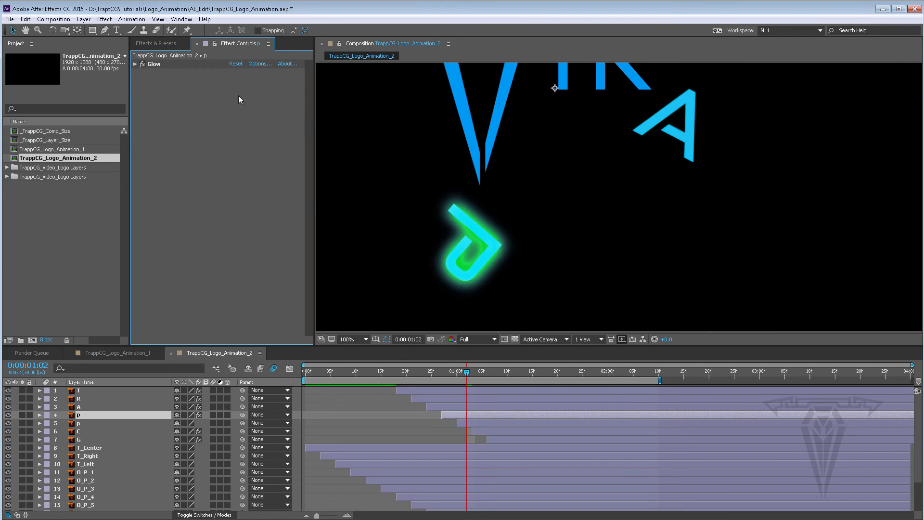
Step: Apply the Lens Flare generate effect to the p layer
click(157, 43)
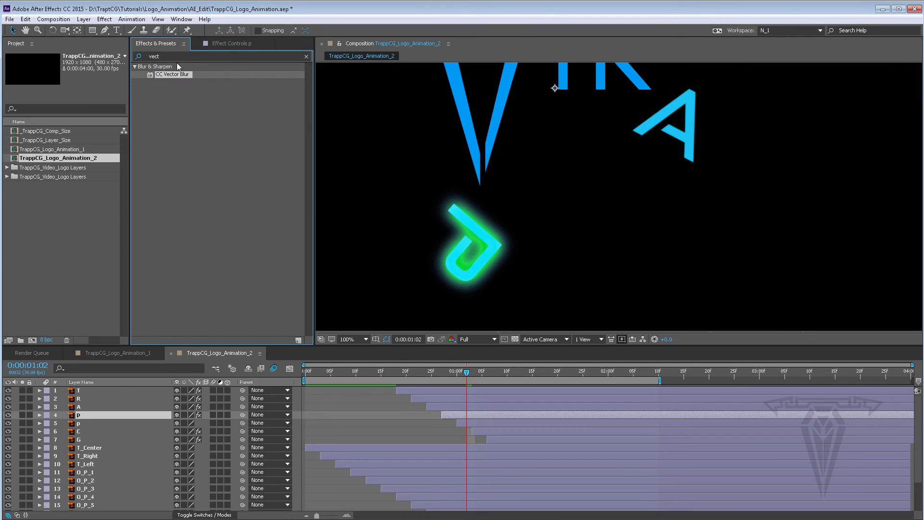
click(306, 57)
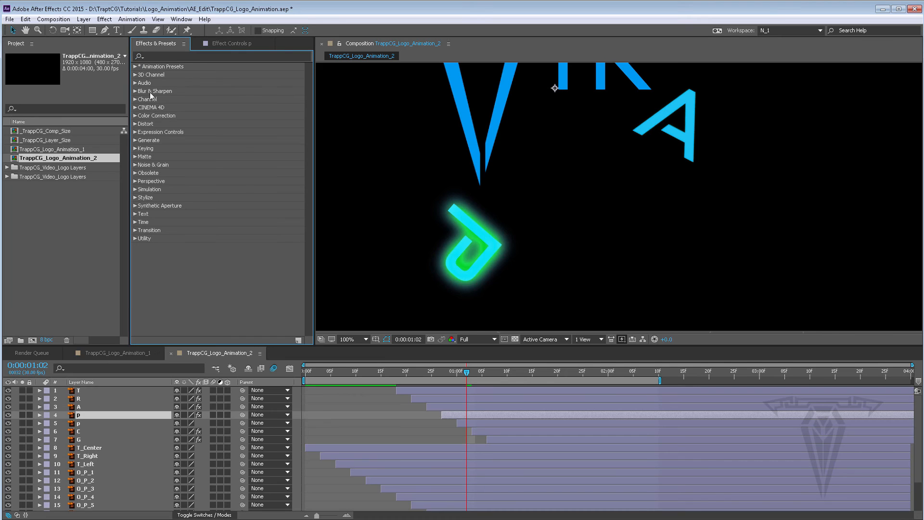
click(135, 140)
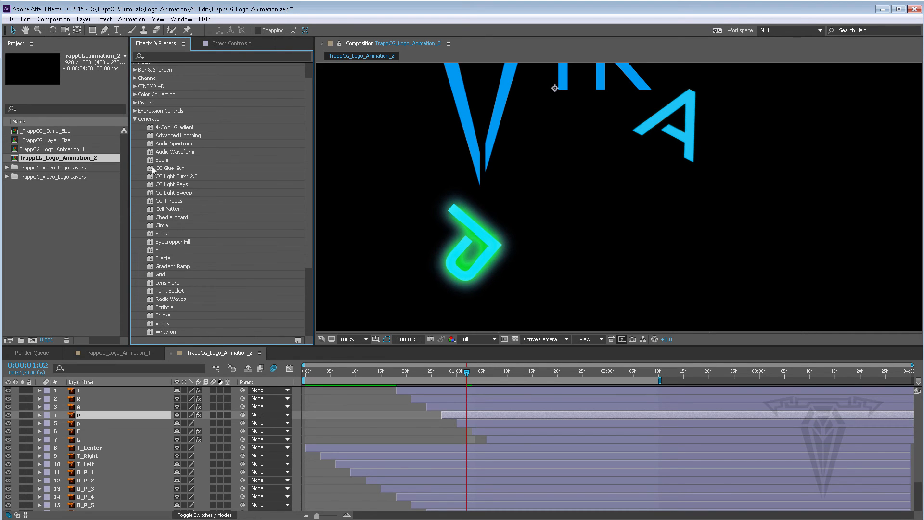
click(169, 163)
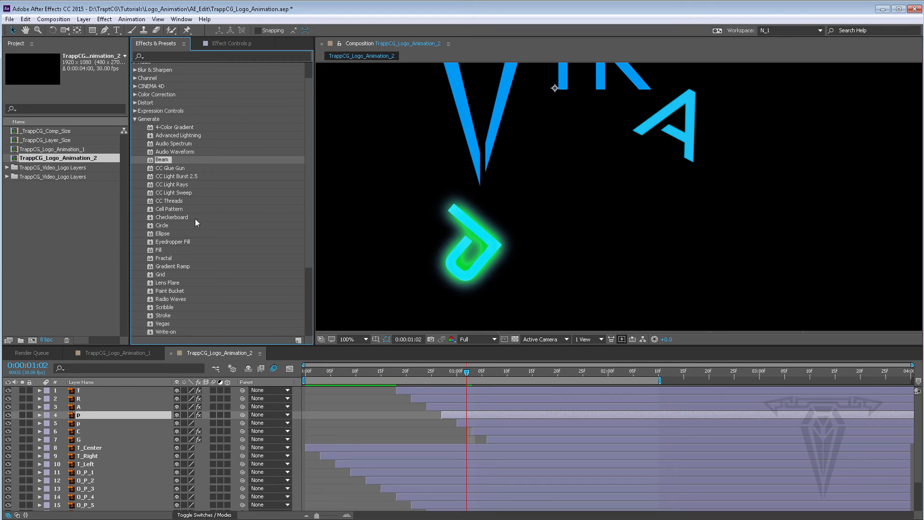
scroll(182, 213, down, 1)
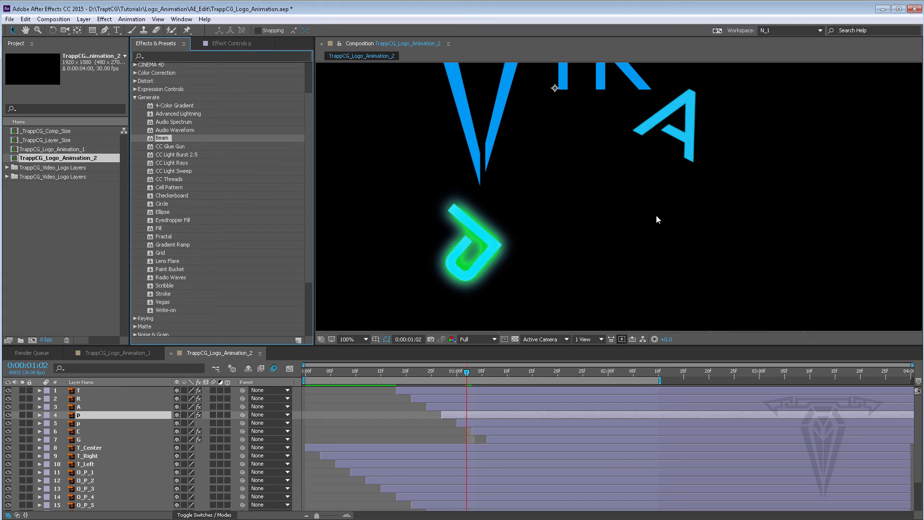
click(173, 261)
double_click(168, 261)
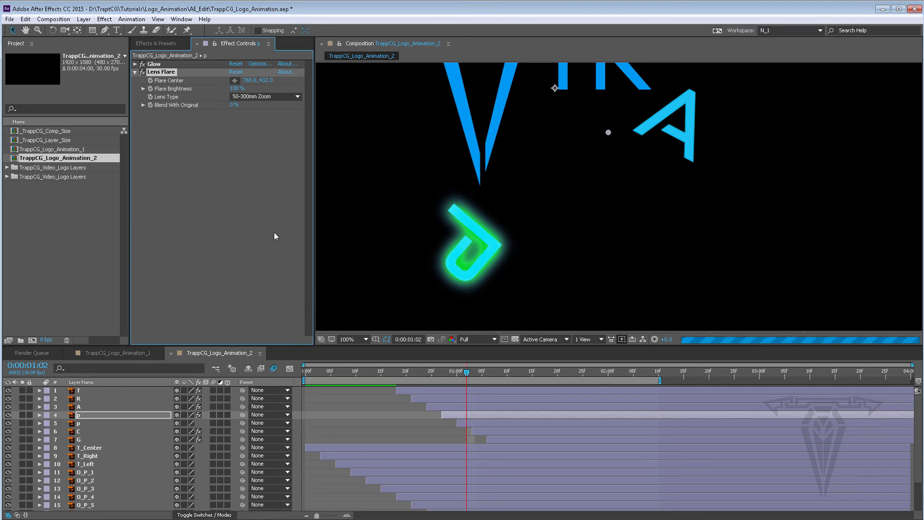
Step: Reposition the Lens Flare center over the p letter, then delete the Lens Flare effect
scroll(521, 218, down, 3)
scroll(527, 203, up, 1)
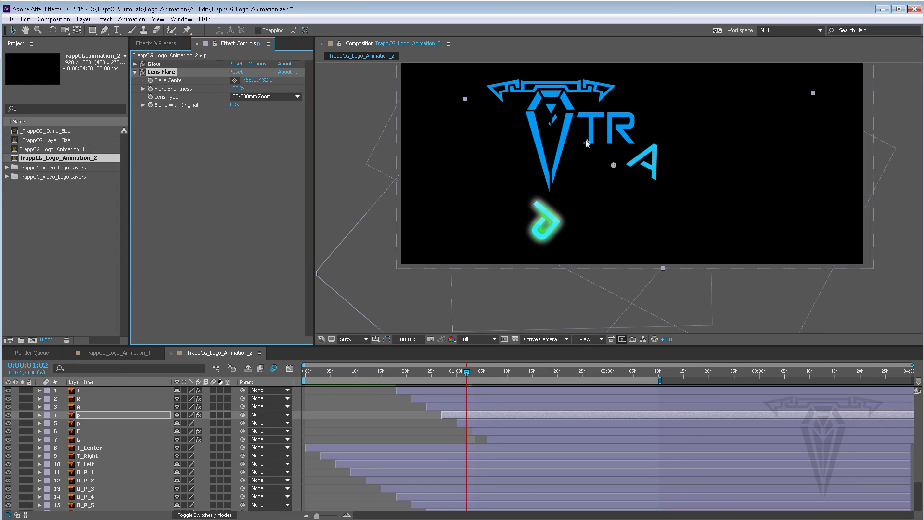
drag(586, 141, 570, 187)
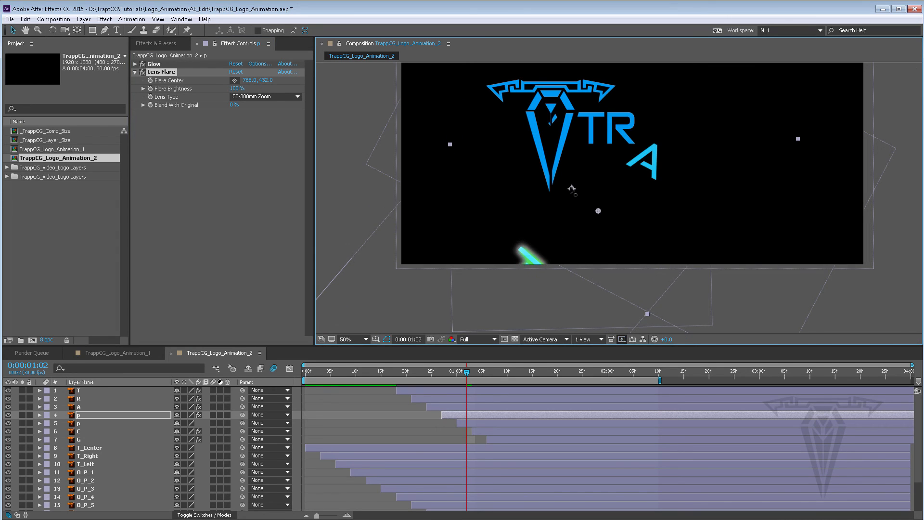
key(ctrl+z)
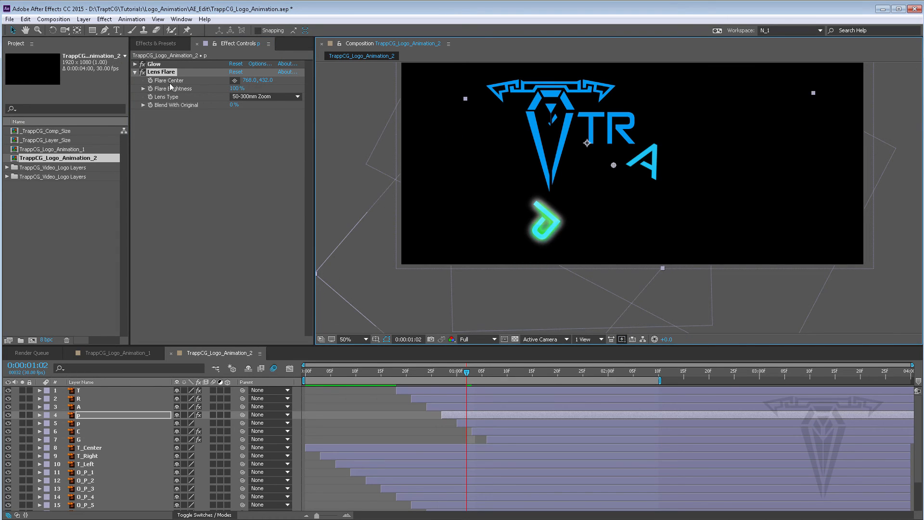
click(234, 81)
click(559, 223)
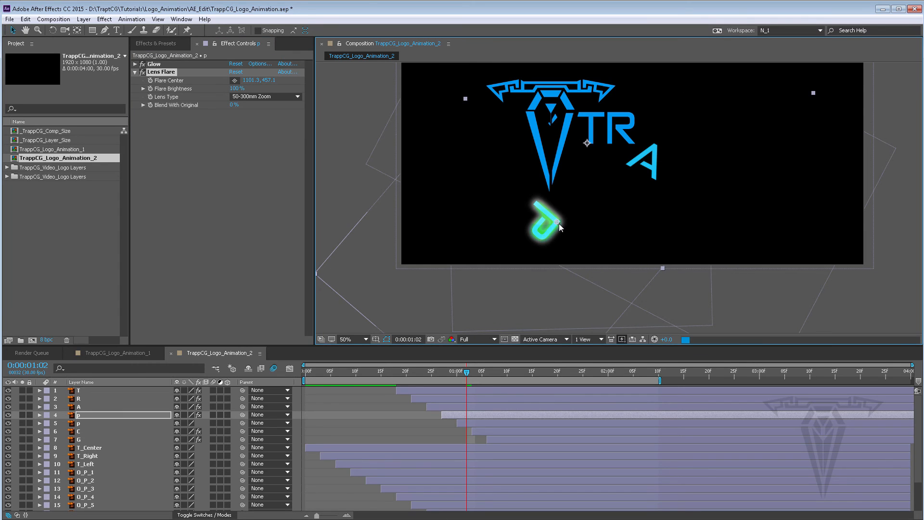
mouse_move(557, 222)
mouse_down()
mouse_move(515, 224)
mouse_move(560, 223)
mouse_up()
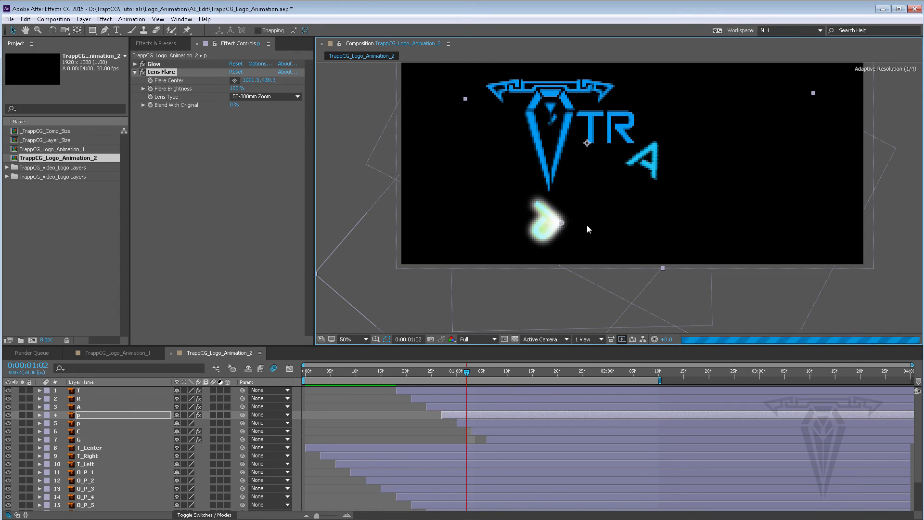
click(162, 73)
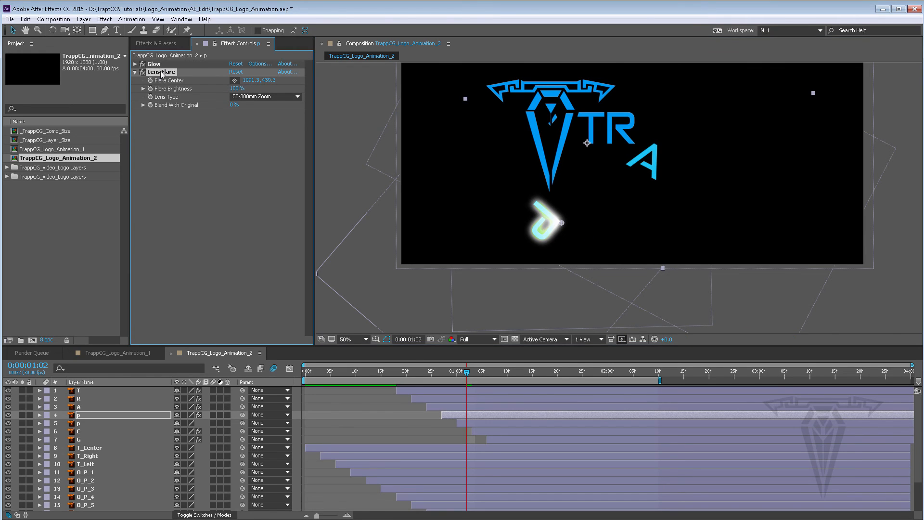
key(Delete)
Step: Apply the Cell Pattern generate effect to the p layer
click(154, 43)
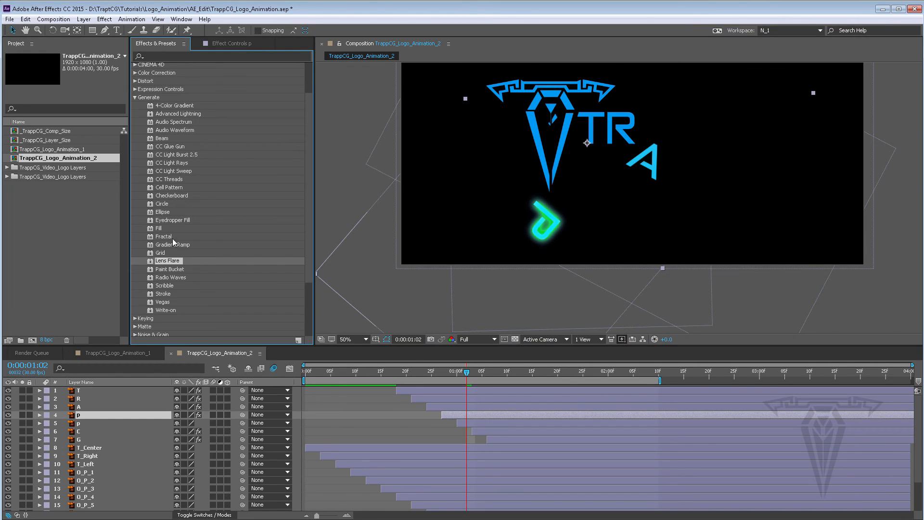
double_click(168, 188)
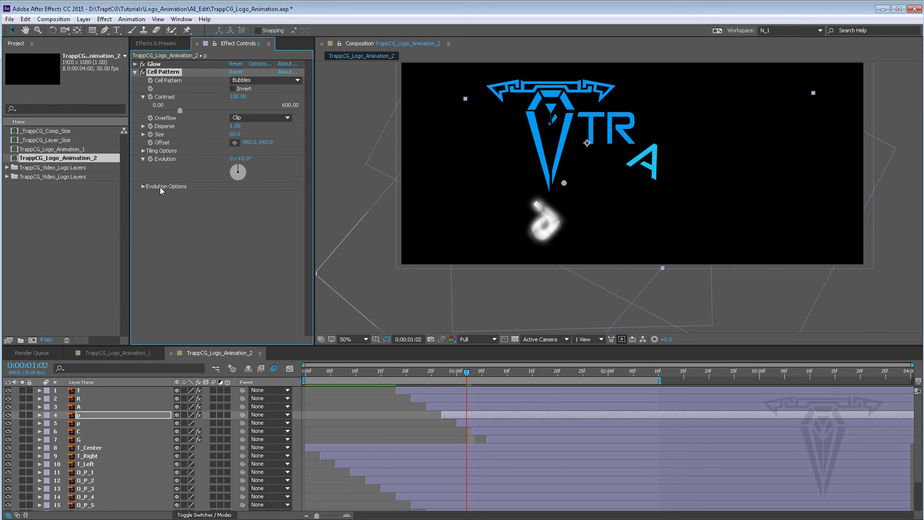
key(comma)
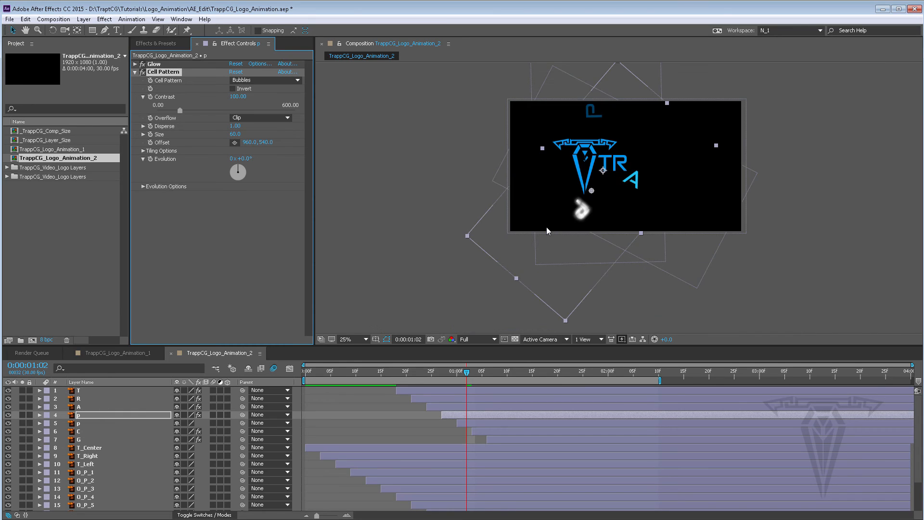
key(slash)
Step: Try moving Cell Pattern above Glow, undo the move, and delete the Cell Pattern effect
drag(163, 73, 163, 63)
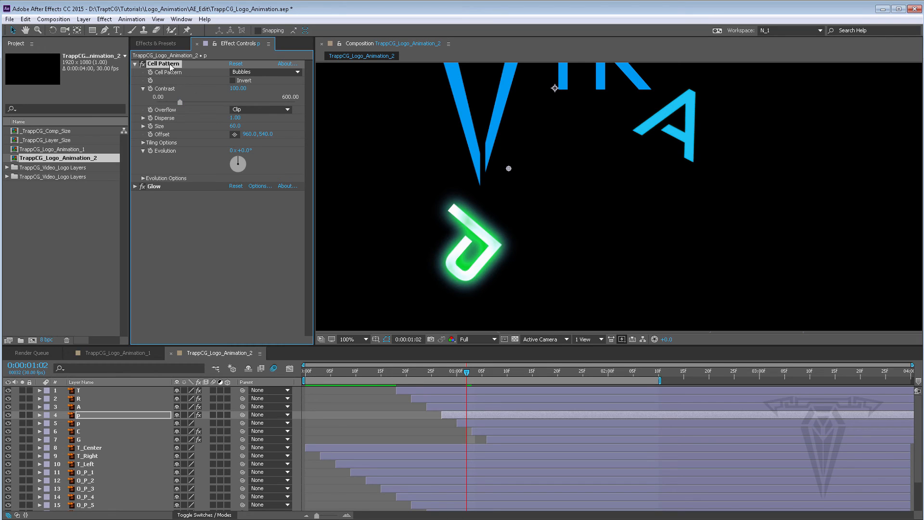
key(ctrl+z)
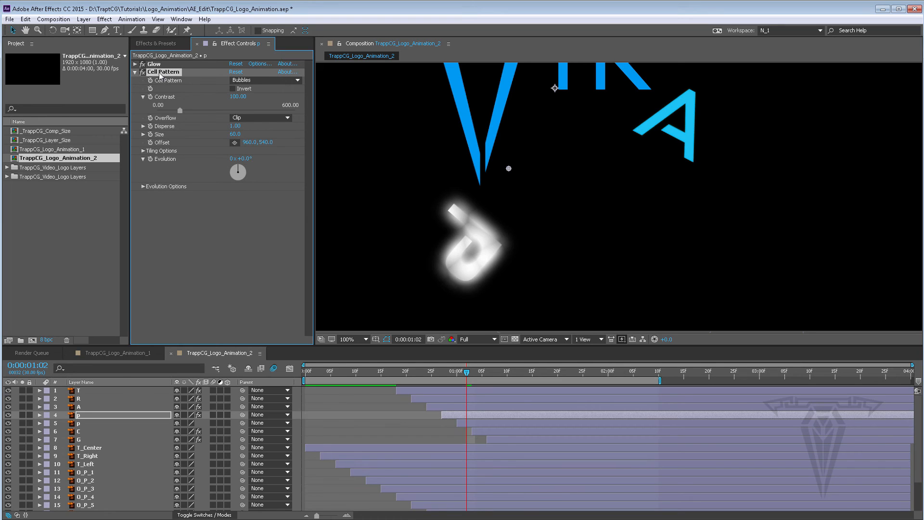
key(Delete)
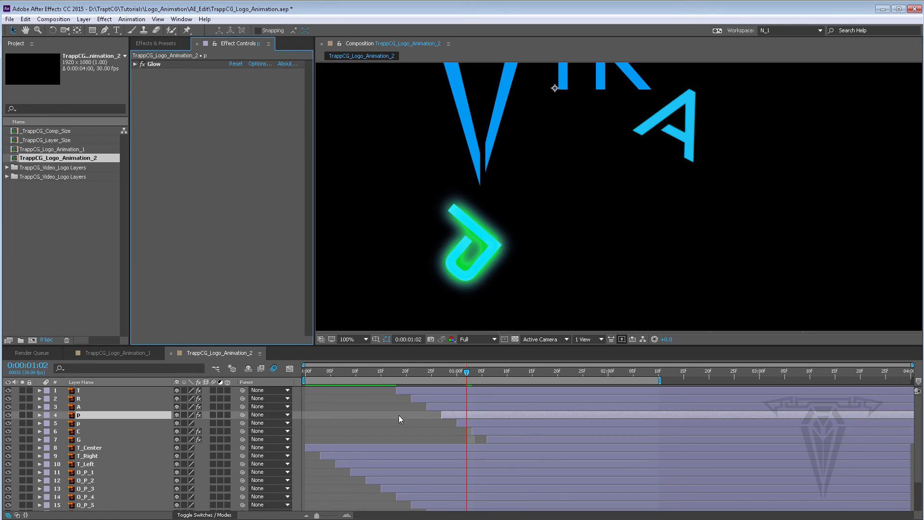
Step: Enable motion blur on the letter layers T through G and select the G layer
drag(215, 389, 215, 426)
click(215, 439)
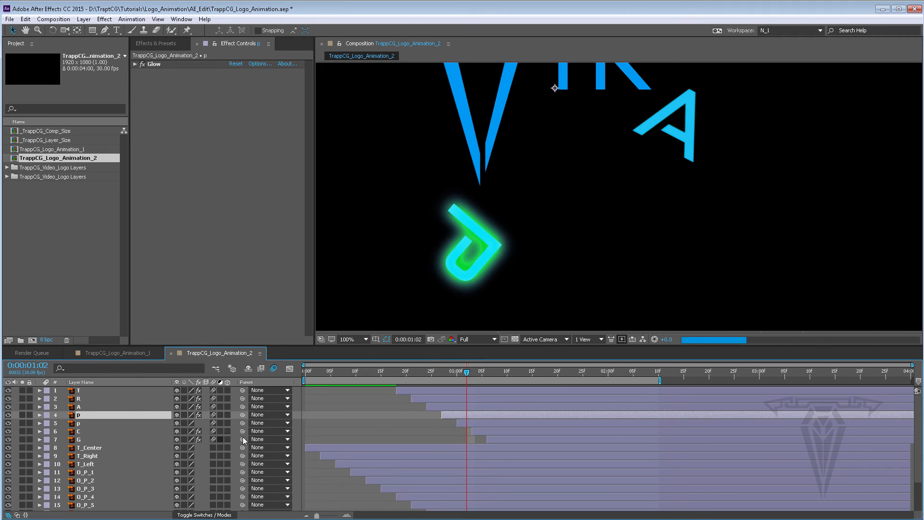
click(496, 438)
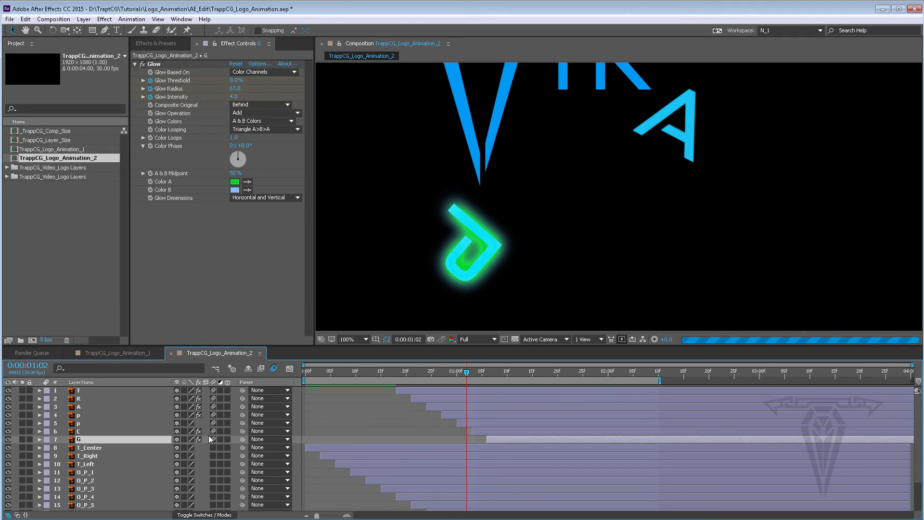
Step: Scrub the timeline to review the logo animation
scroll(584, 205, down, 2)
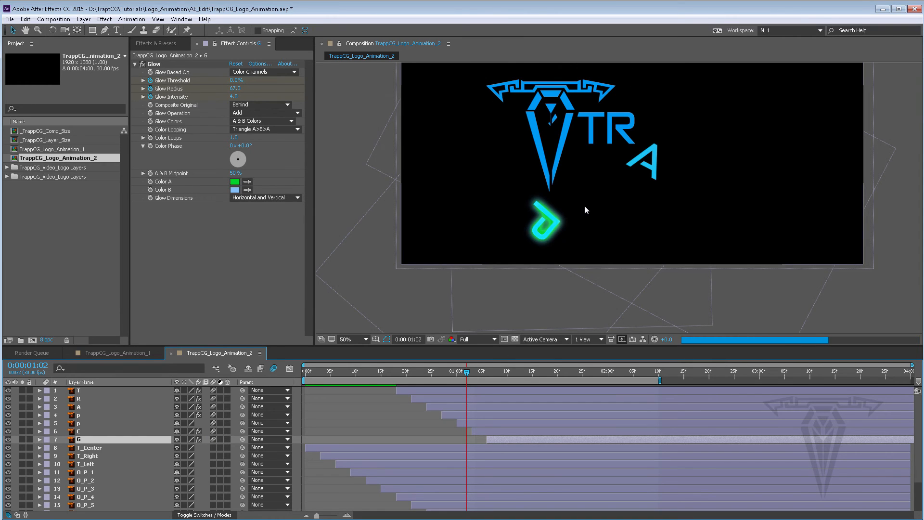
drag(466, 373, 563, 373)
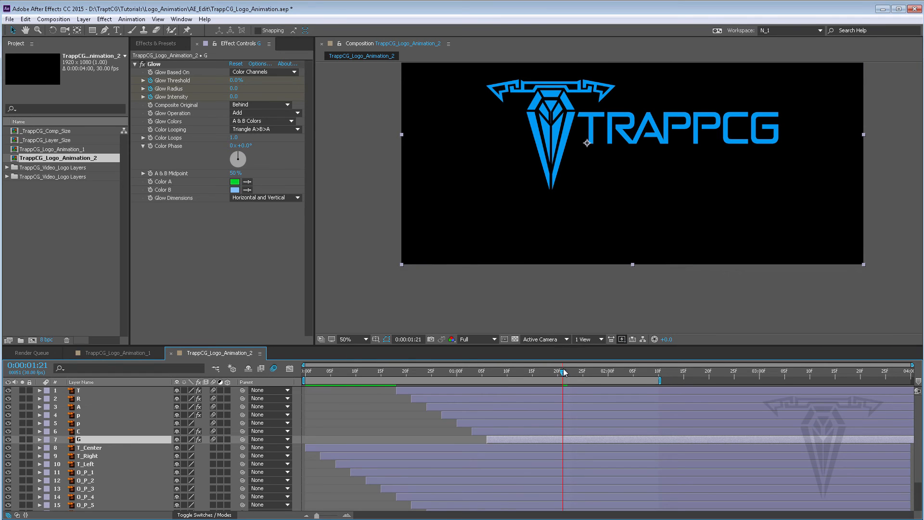
click(592, 373)
drag(594, 376, 628, 375)
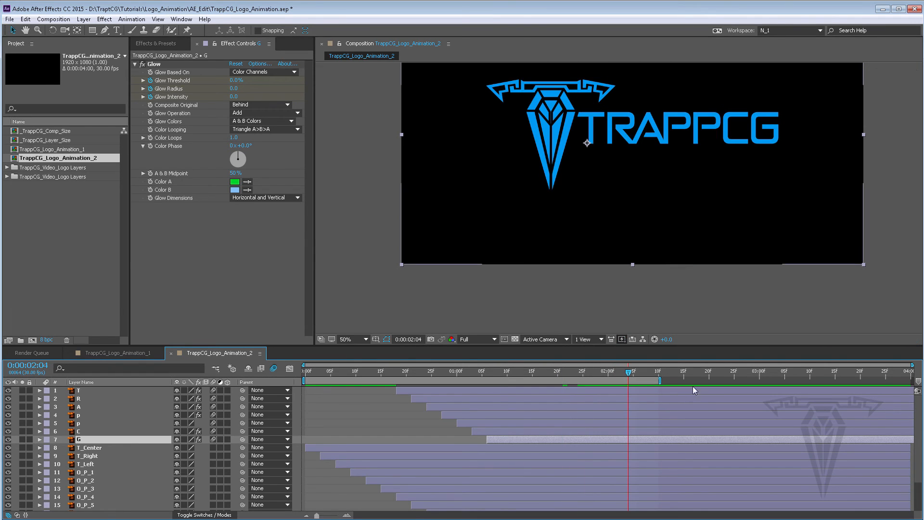
Step: Extend the work area end to 3 seconds and set the composition duration to 0:00:03:00
click(760, 373)
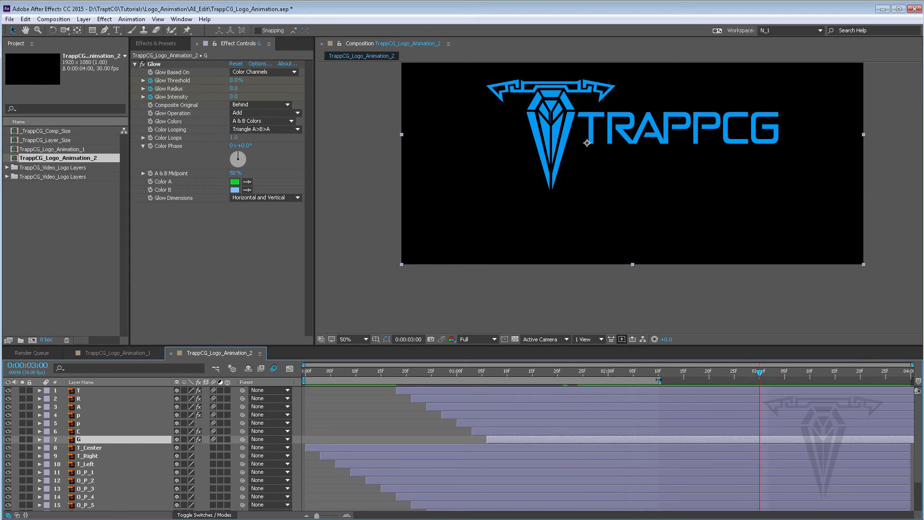
drag(659, 380, 690, 381)
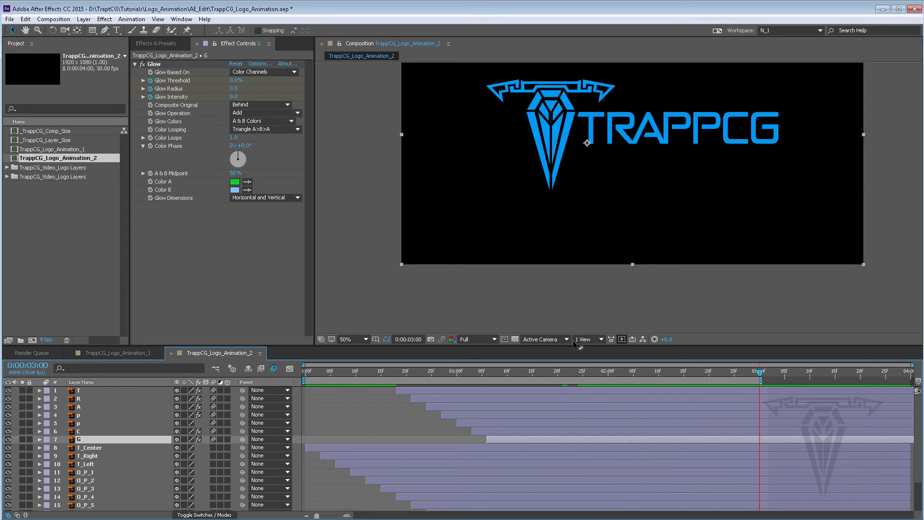
click(53, 19)
click(48, 45)
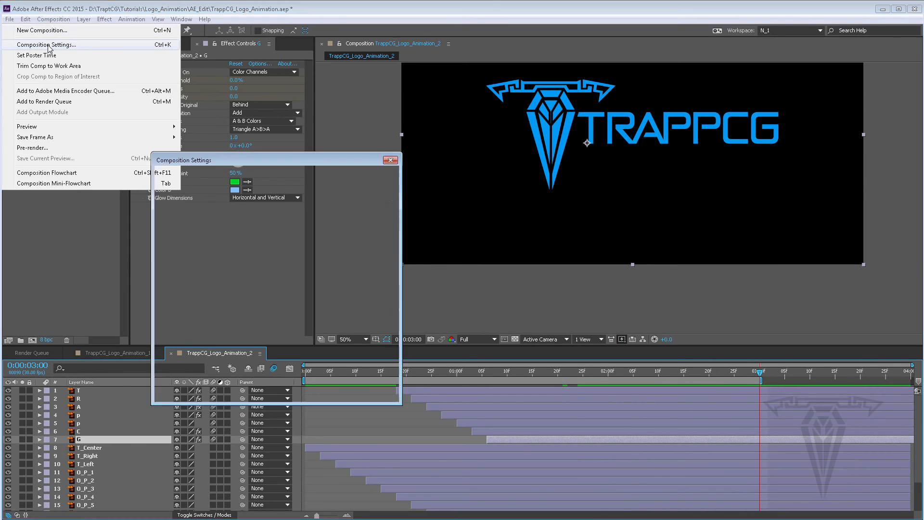
click(233, 322)
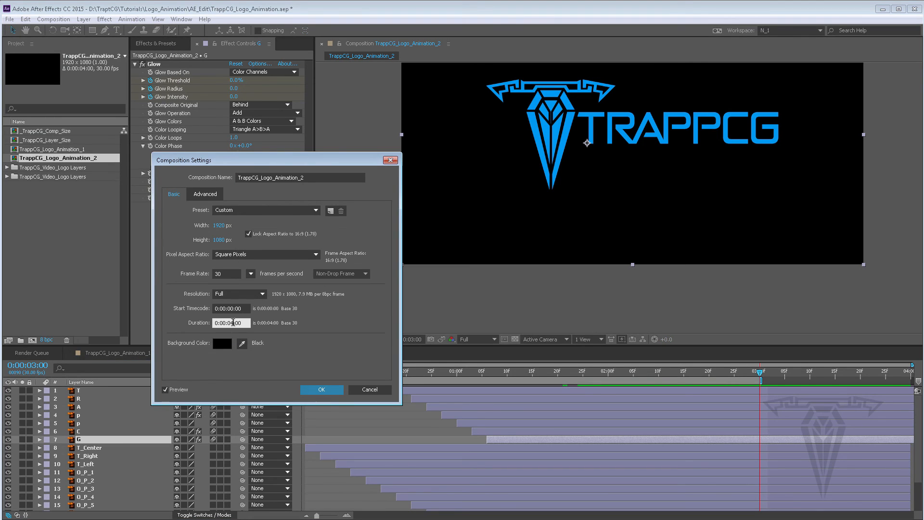
text(3)
click(334, 390)
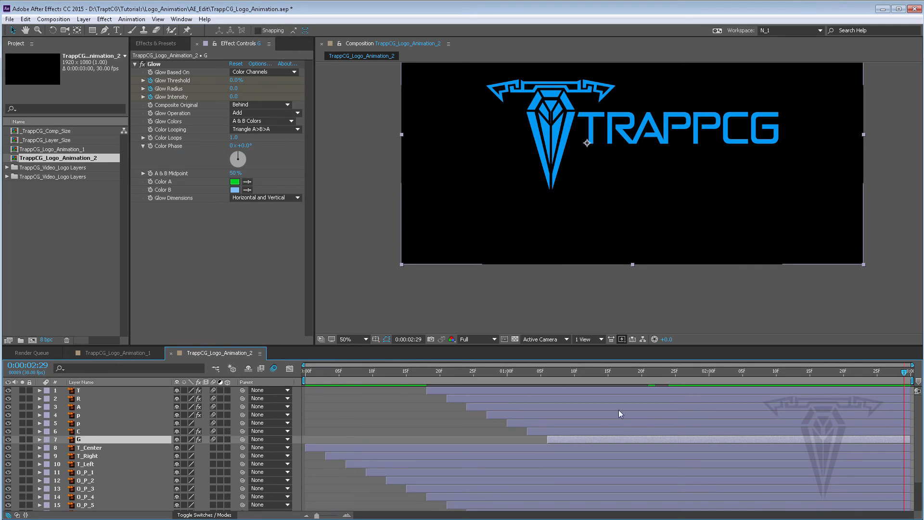
Step: Add the TrappCG_Logo_Animation_2 composition to the Render Queue
drag(360, 345, 354, 309)
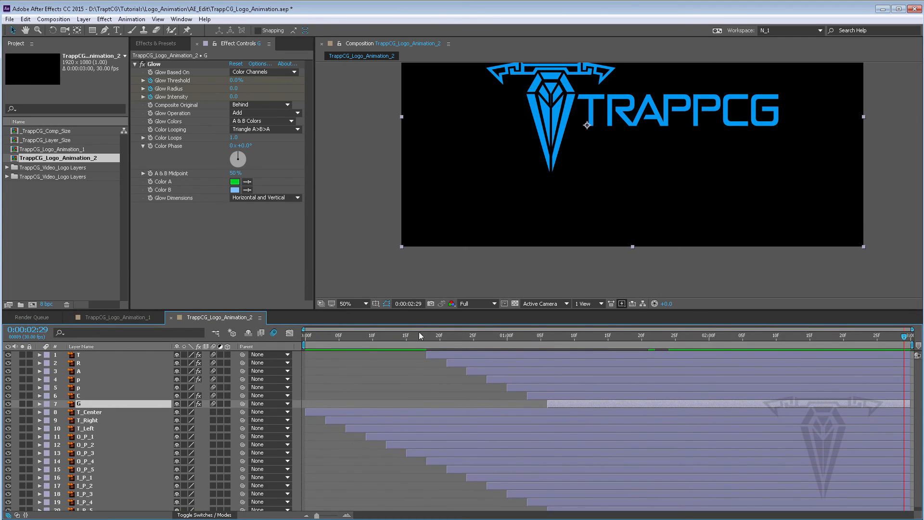
scroll(565, 132, down, 2)
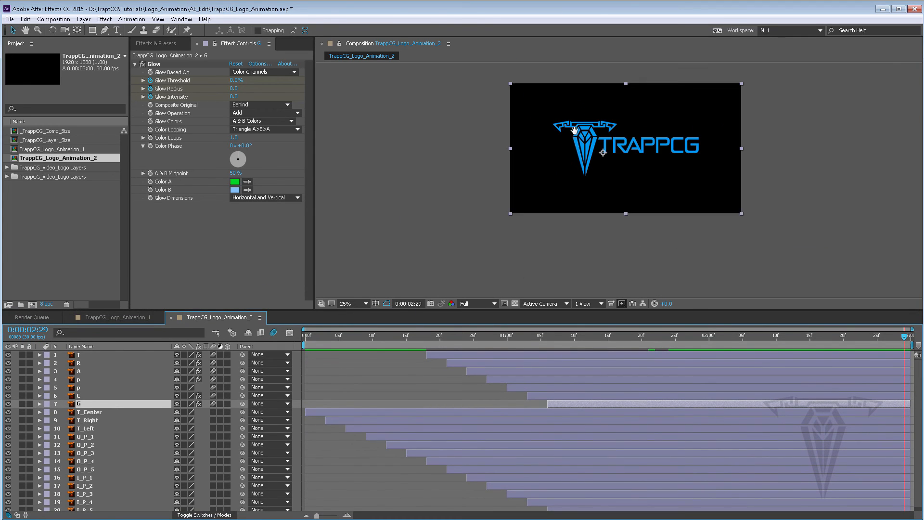
drag(575, 129, 550, 161)
scroll(550, 161, up, 2)
click(51, 20)
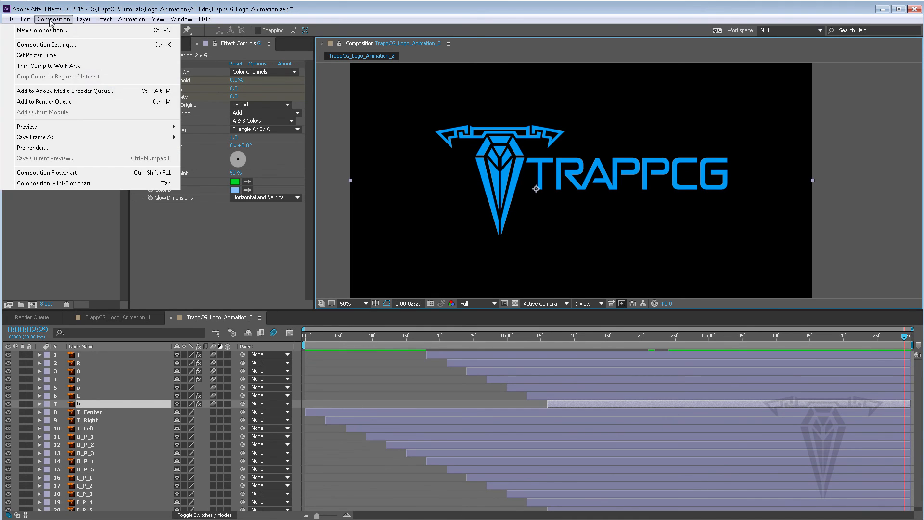
click(75, 103)
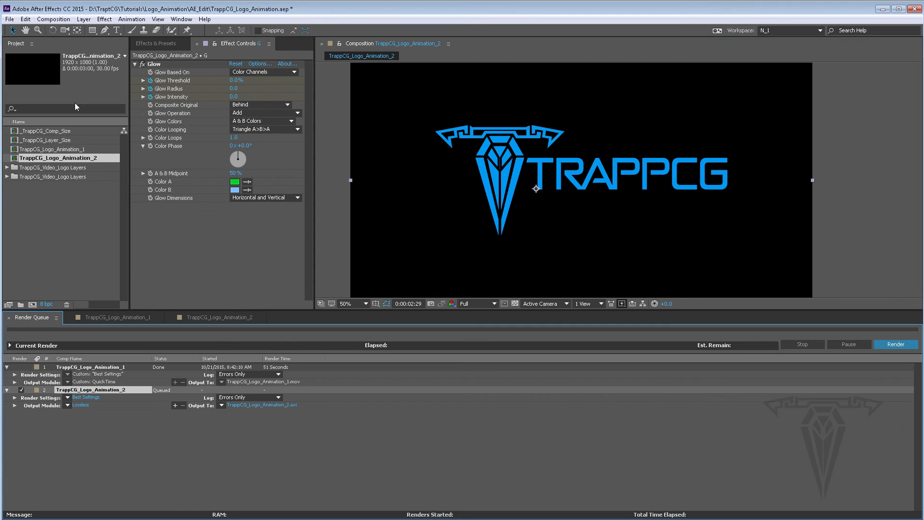
click(99, 369)
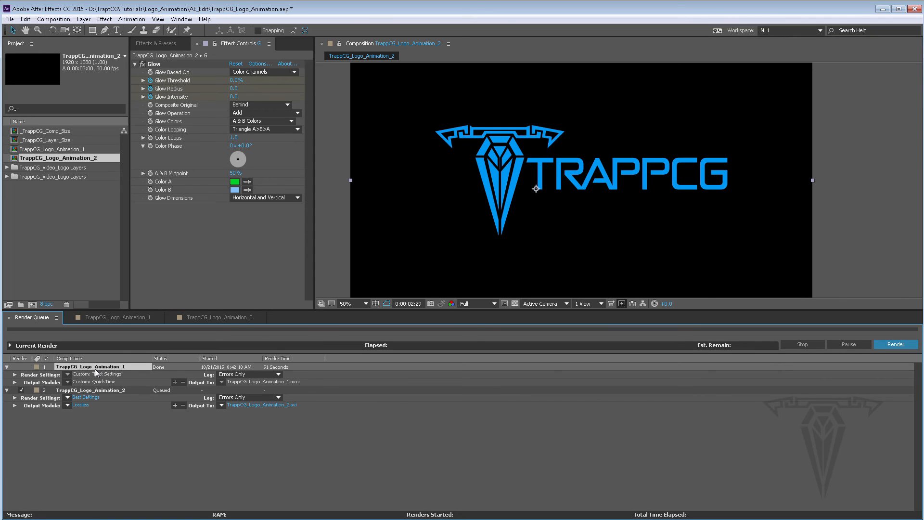
Step: Remove the finished TrappCG_Logo_Animation_1 item from the queue and set the output module format to QuickTime
key(Delete)
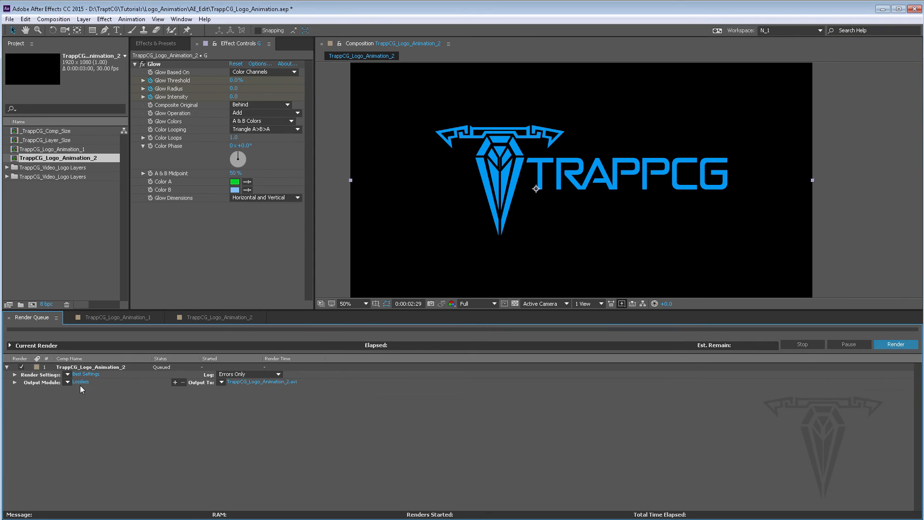
click(80, 382)
click(433, 159)
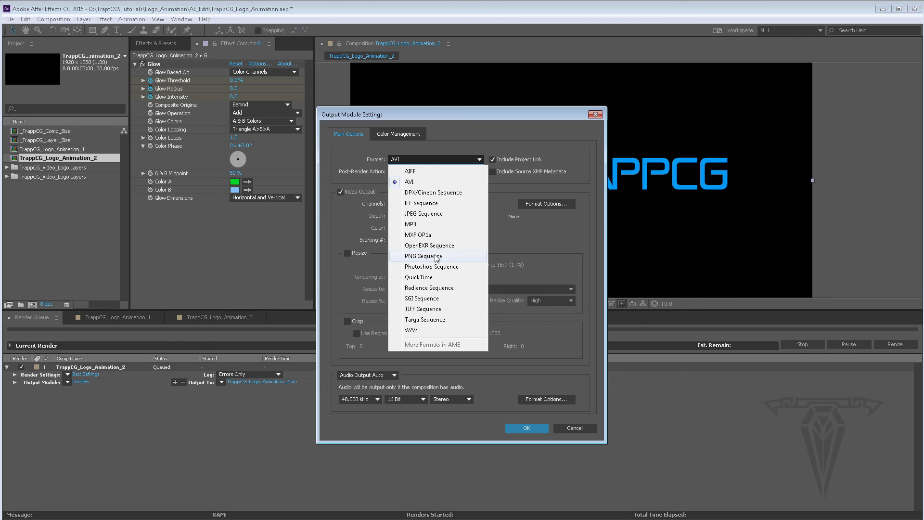
click(423, 277)
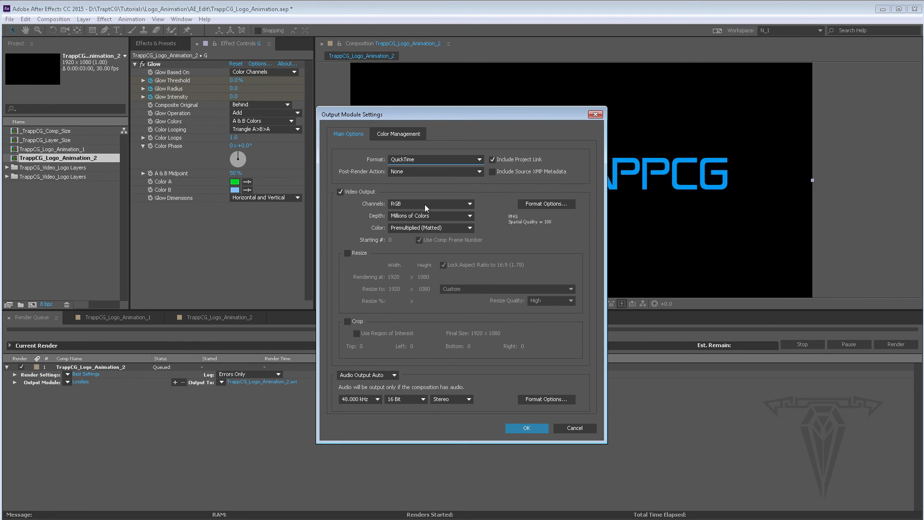
Step: Set the QuickTime video codec to PNG with the Best filter and confirm the format options
click(530, 204)
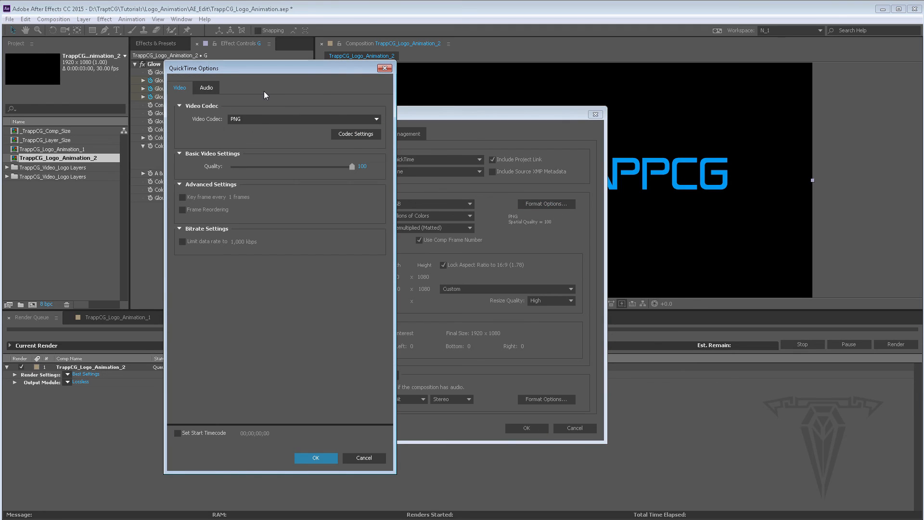
click(262, 119)
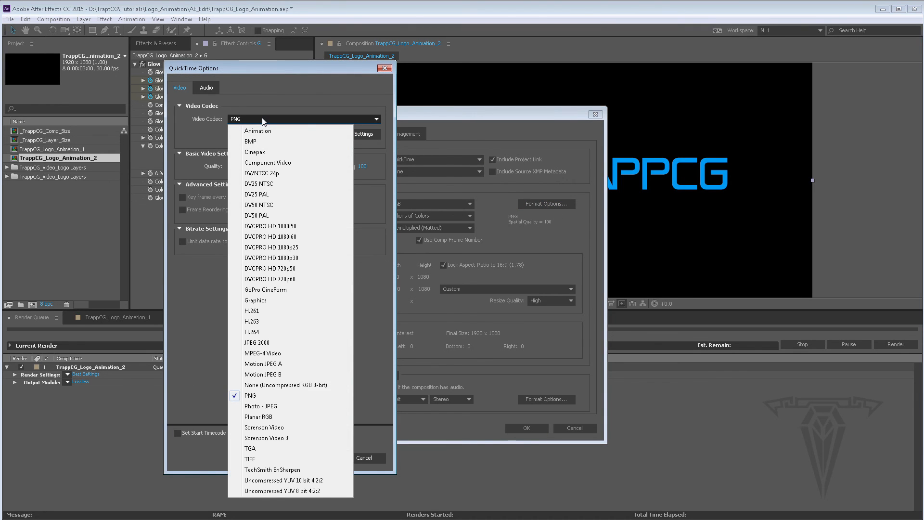
click(260, 396)
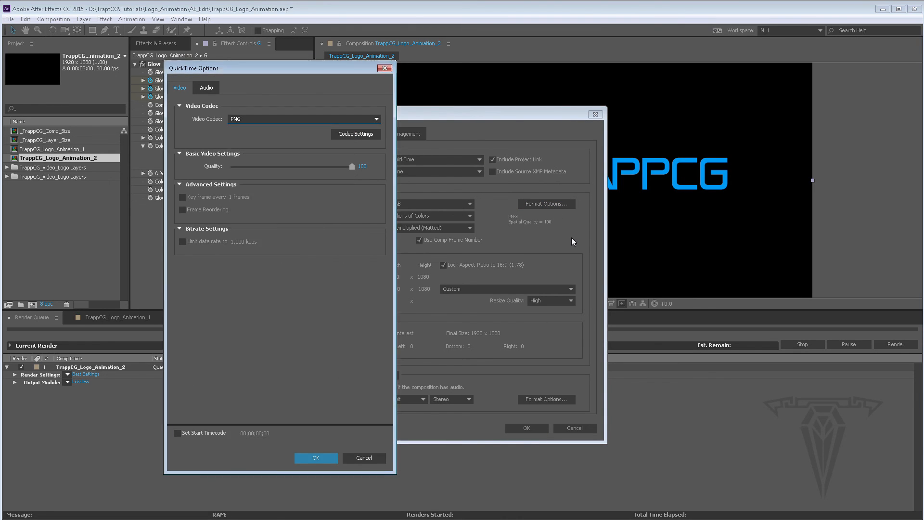
click(356, 134)
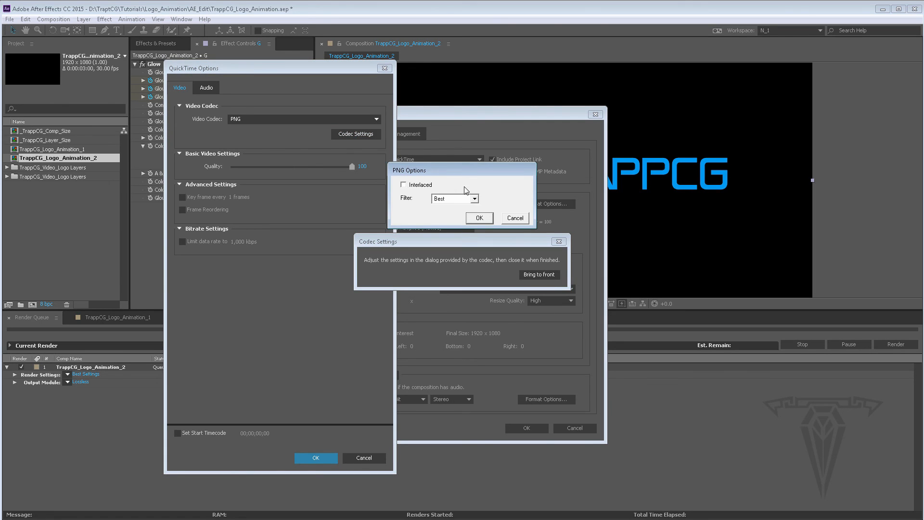
click(478, 219)
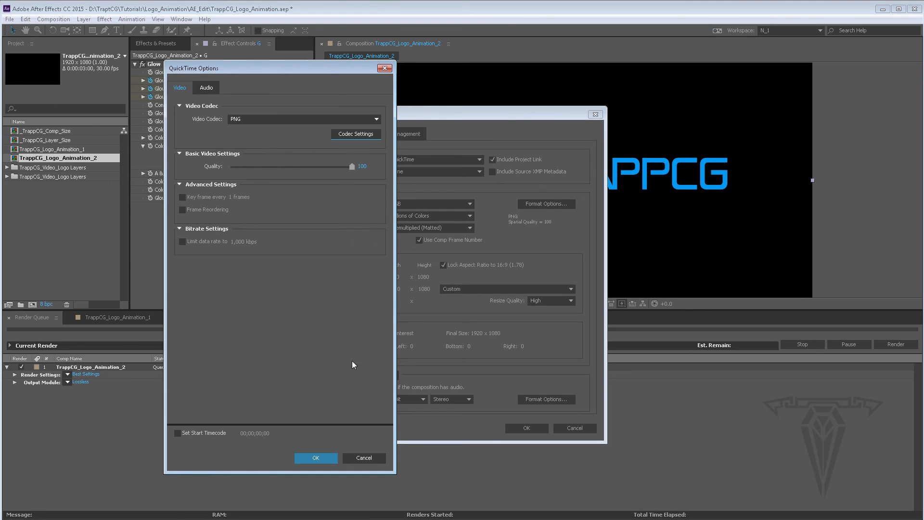
click(321, 458)
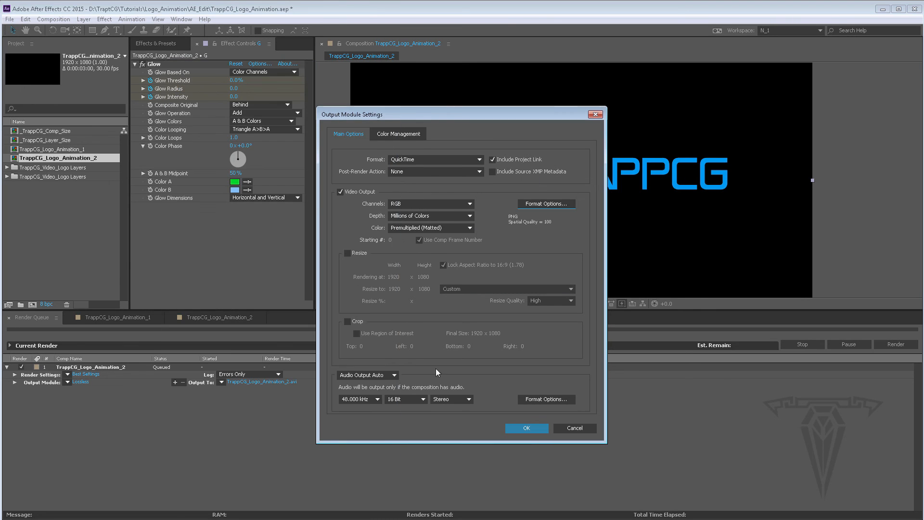
Step: Set the output channels to RGB + Alpha and confirm the output module settings
click(442, 206)
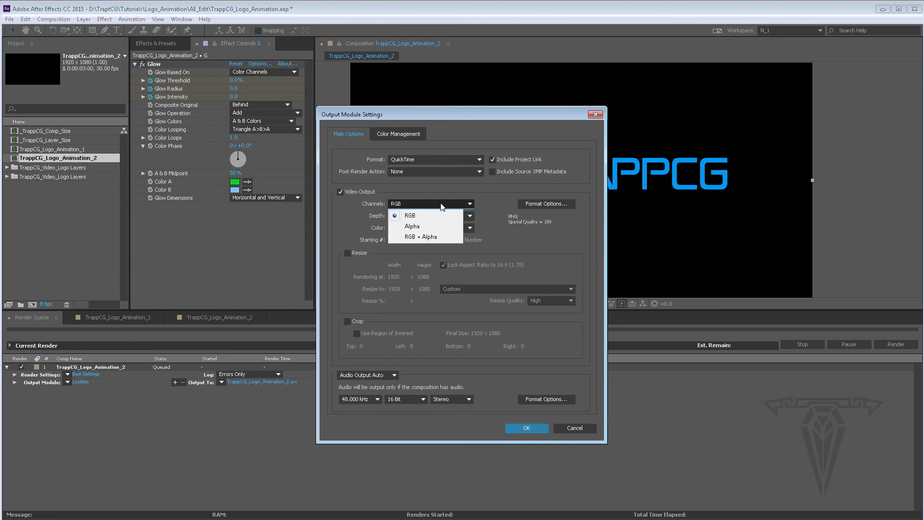
click(434, 237)
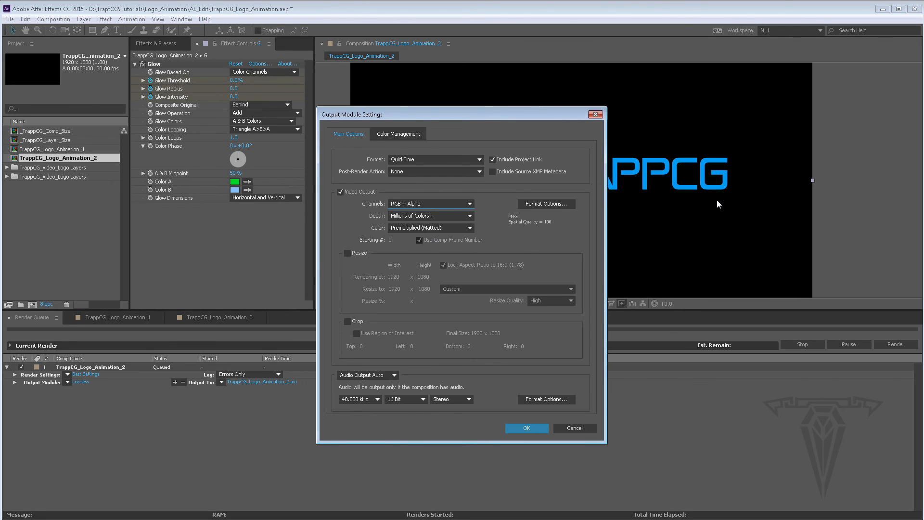
click(528, 428)
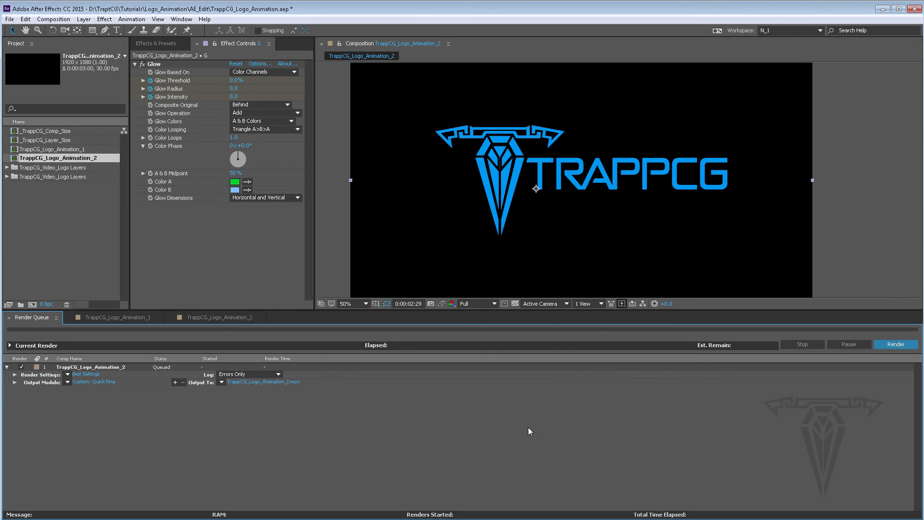
Step: Save the output as TrappCG_Logo_Animation_2.mov in the _Final_Renders folder and start the render
click(239, 384)
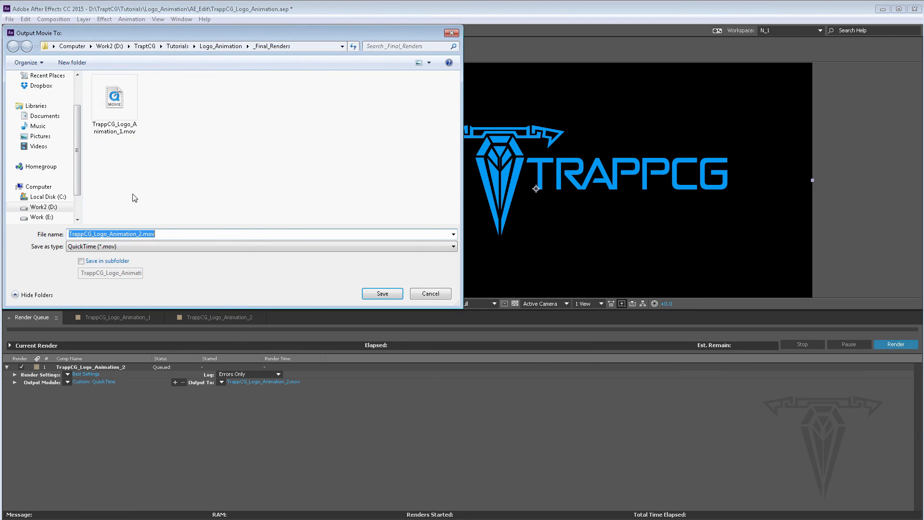
click(118, 113)
click(126, 234)
click(140, 235)
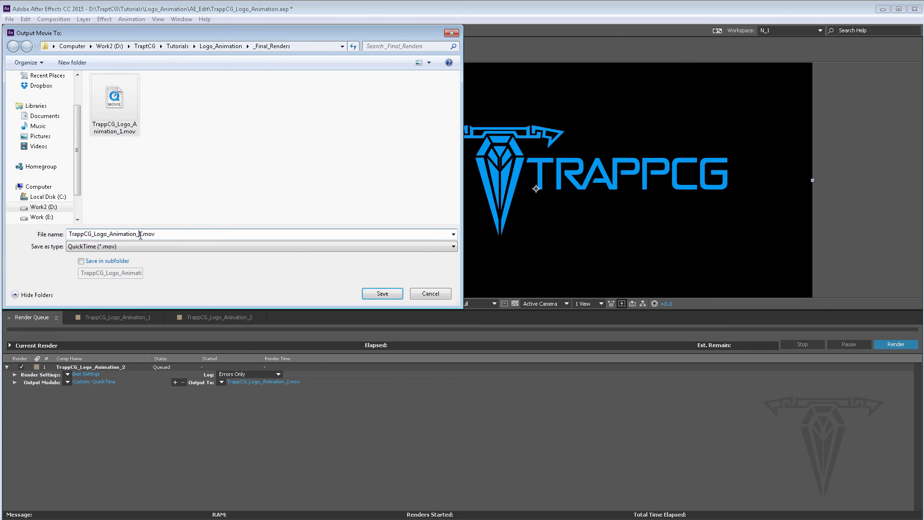
text(2)
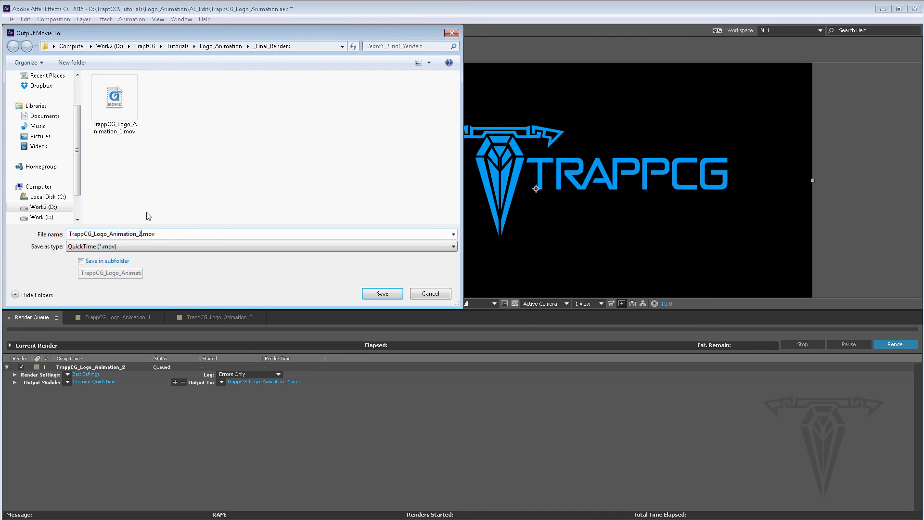
click(392, 294)
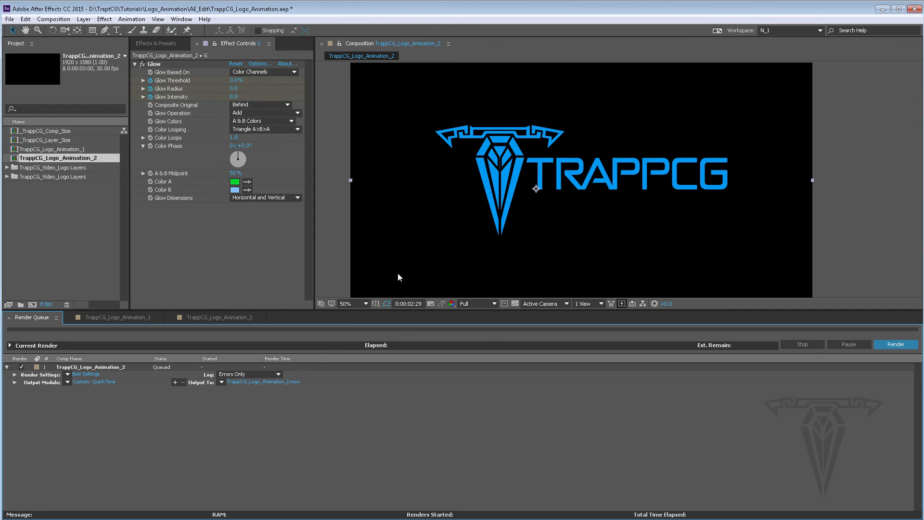
click(897, 344)
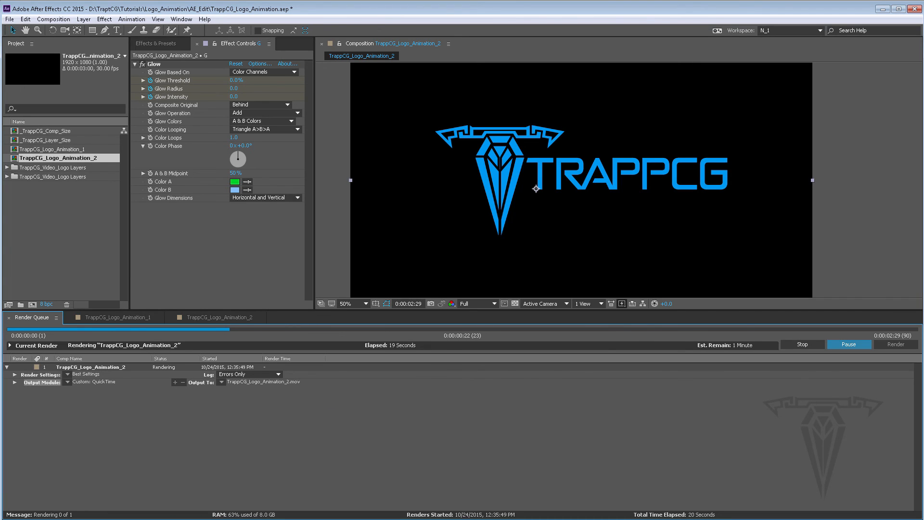
Step: Import the rendered TrappCG_Logo_Animation_2.mov from the _Final_Renders folder into the project
right_click(17, 194)
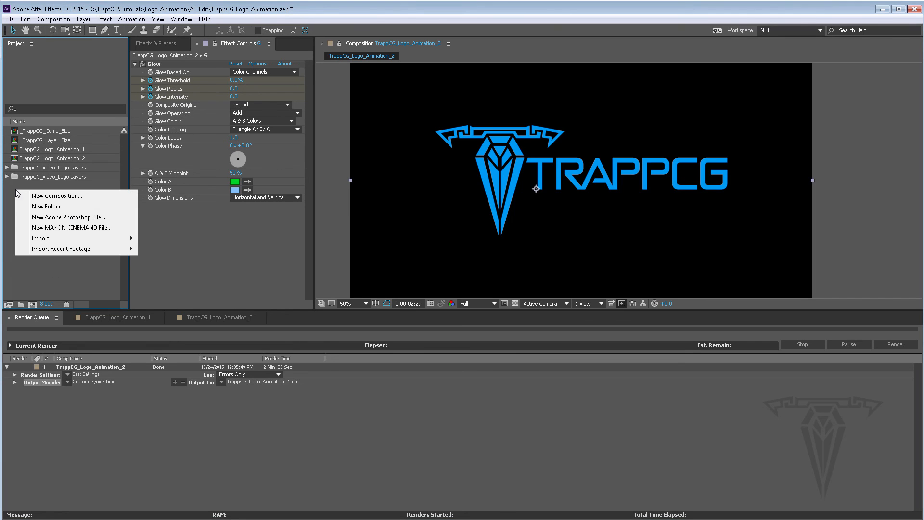
mouse_move(49, 239)
click(145, 238)
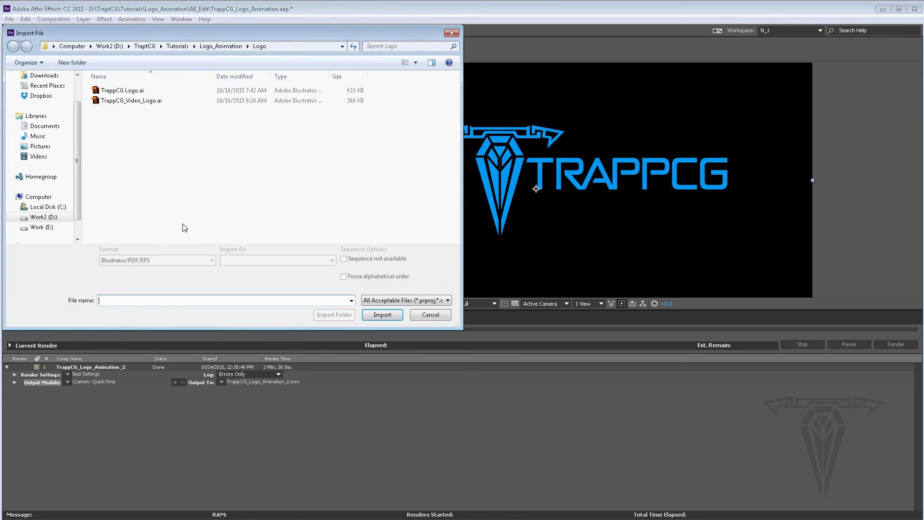
click(221, 46)
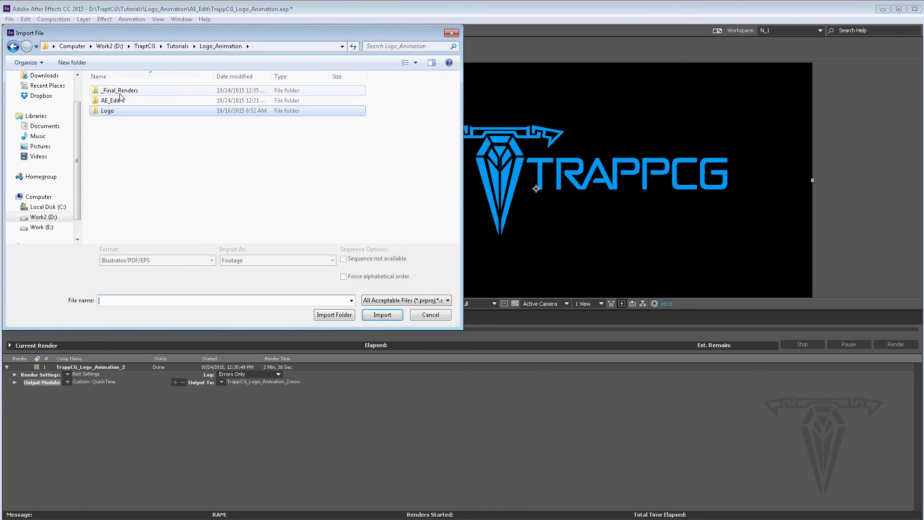
double_click(120, 91)
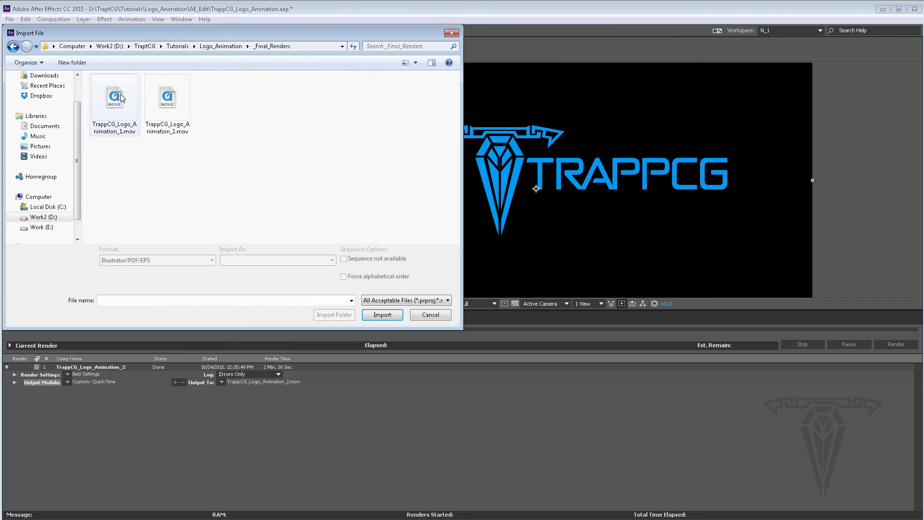
click(172, 105)
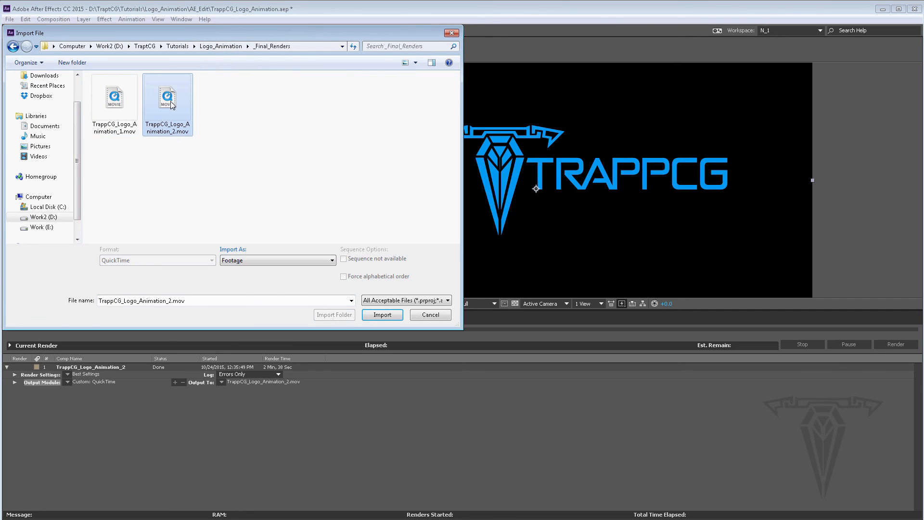
click(384, 316)
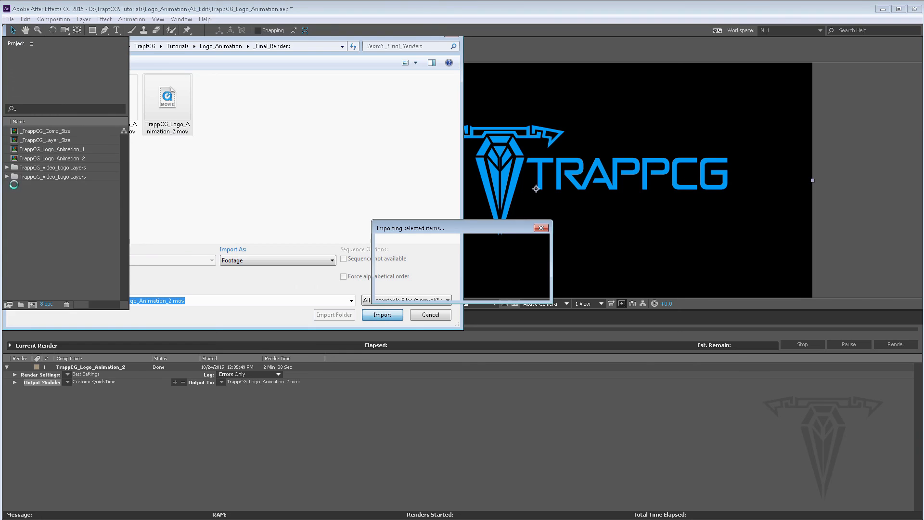
click(219, 317)
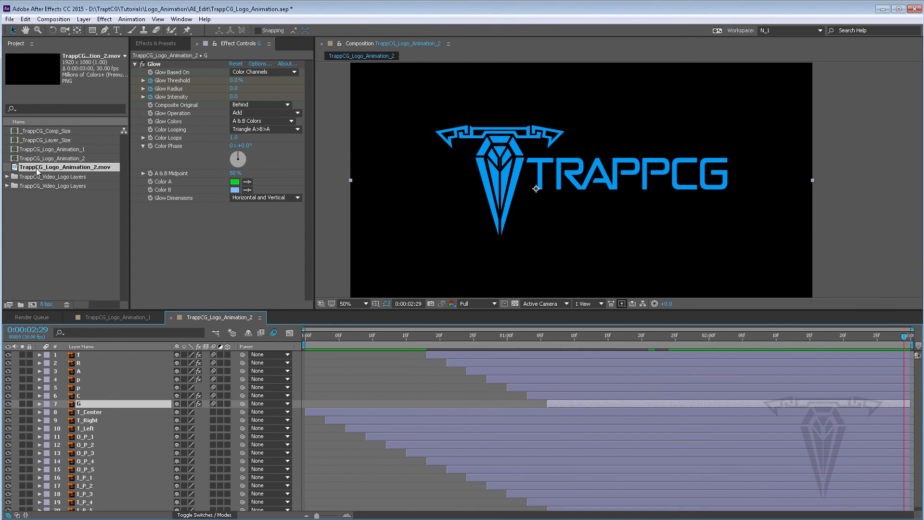
Step: Add the rendered movie as the top layer of TrappCG_Logo_Animation_2 and hide all the original layers beneath it
drag(34, 169, 333, 354)
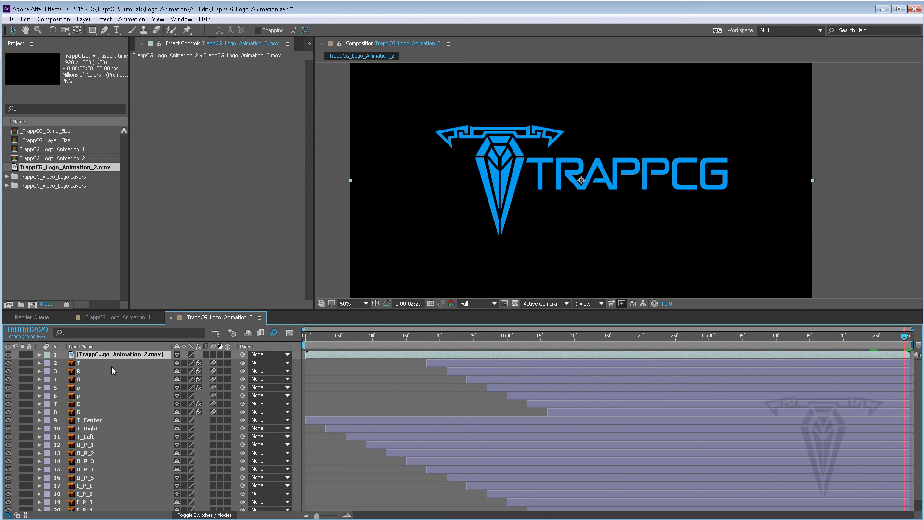
drag(8, 362, 8, 511)
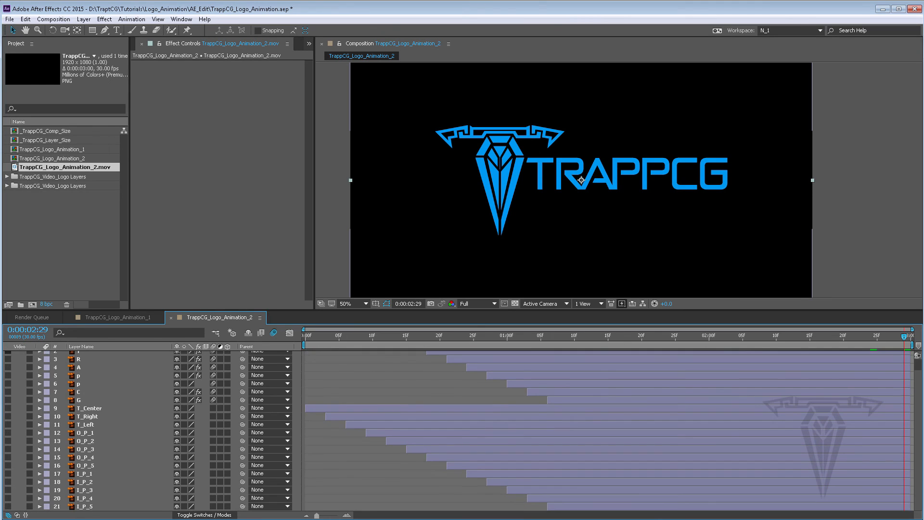
scroll(13, 447, up, 2)
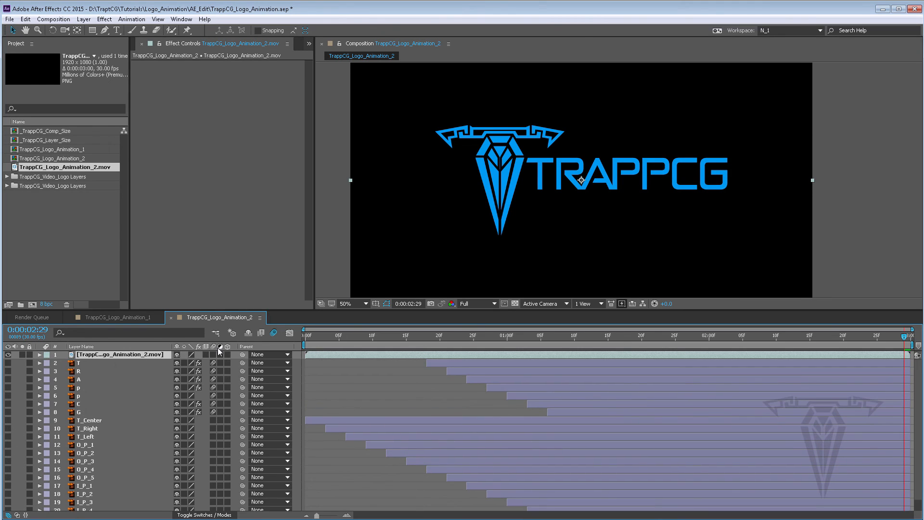
Step: Play back the composition to preview the rendered movie layer
key(space)
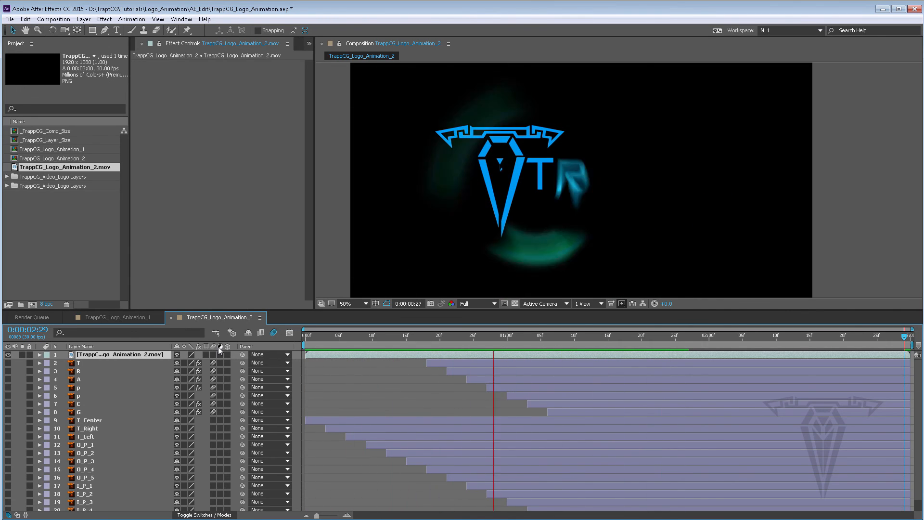
key(space)
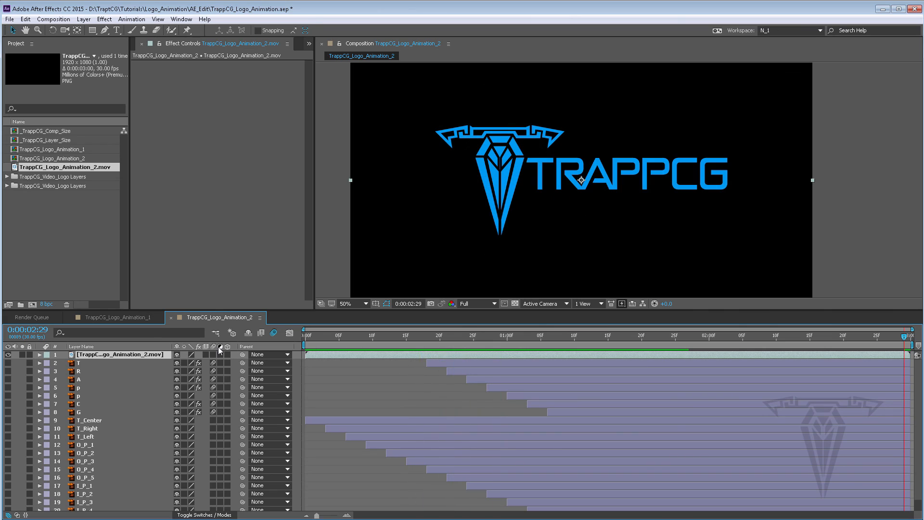